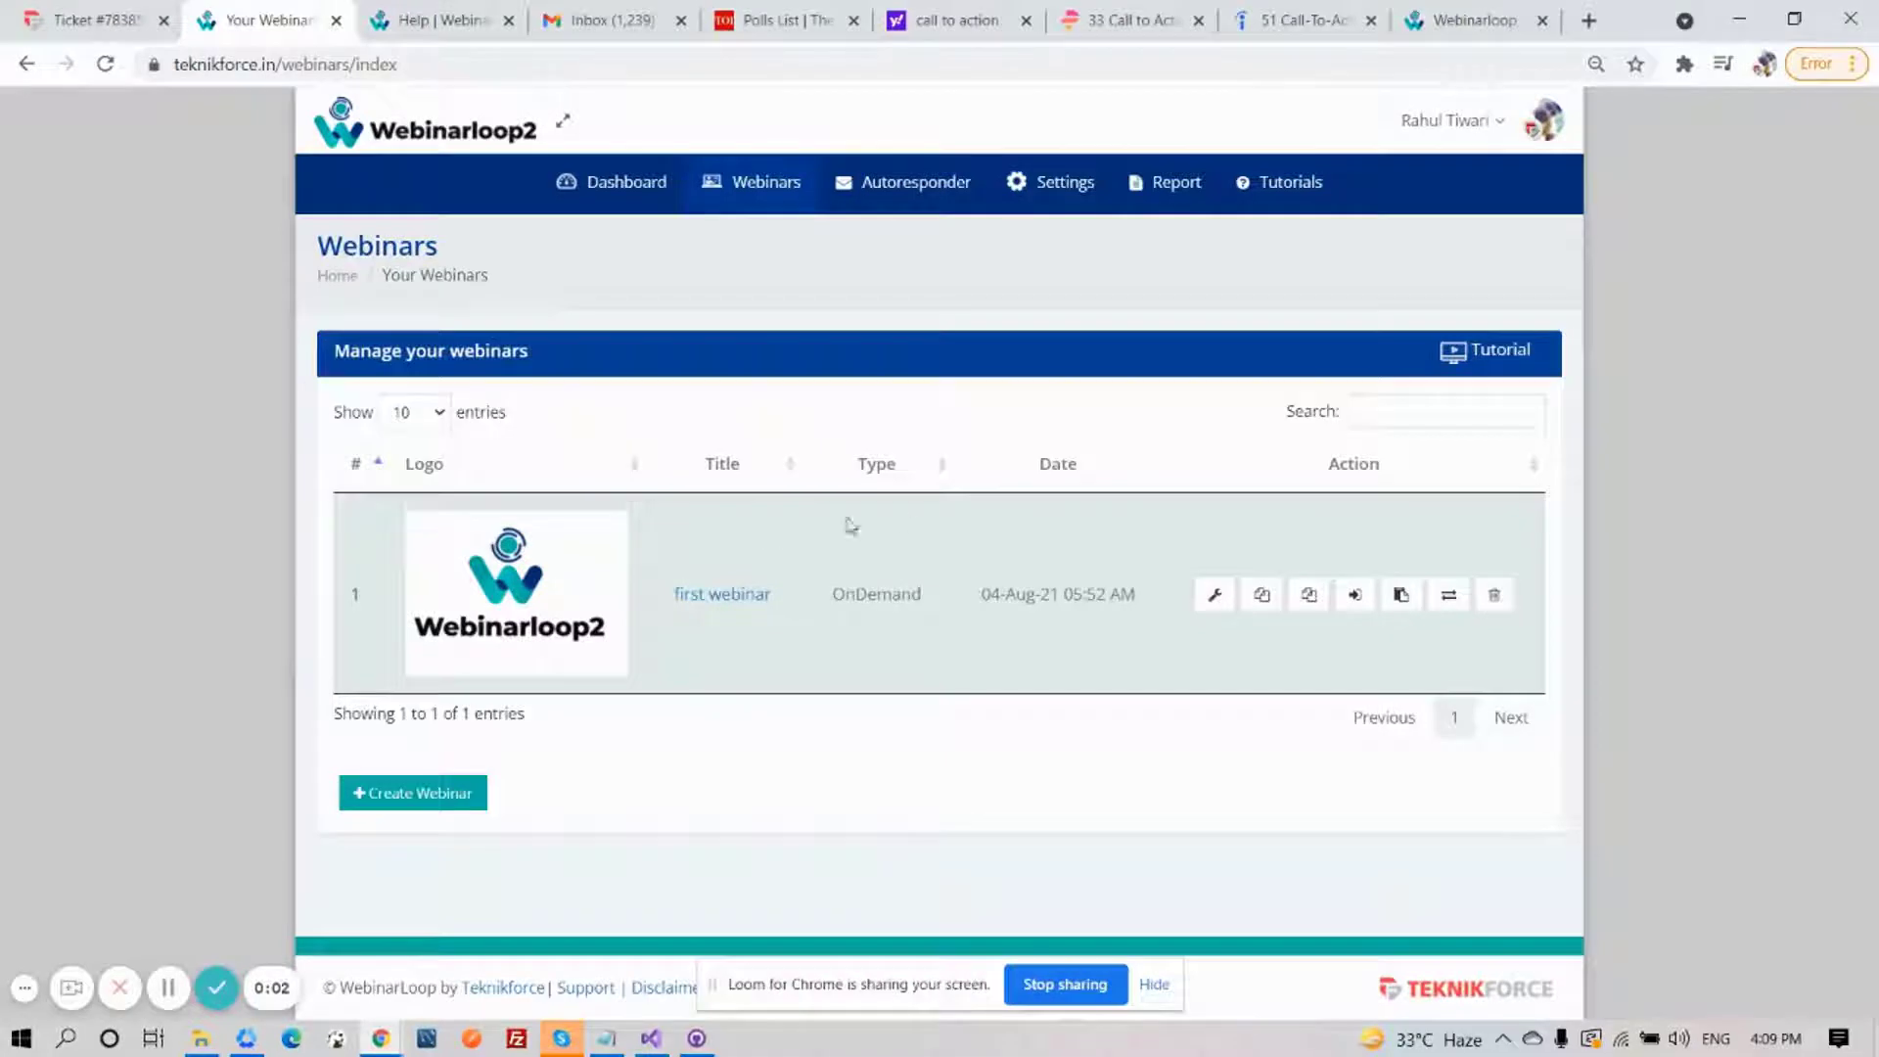
Open the widgets section in the setup of "first webinar" and start a new poll widget
left_click(1213, 609)
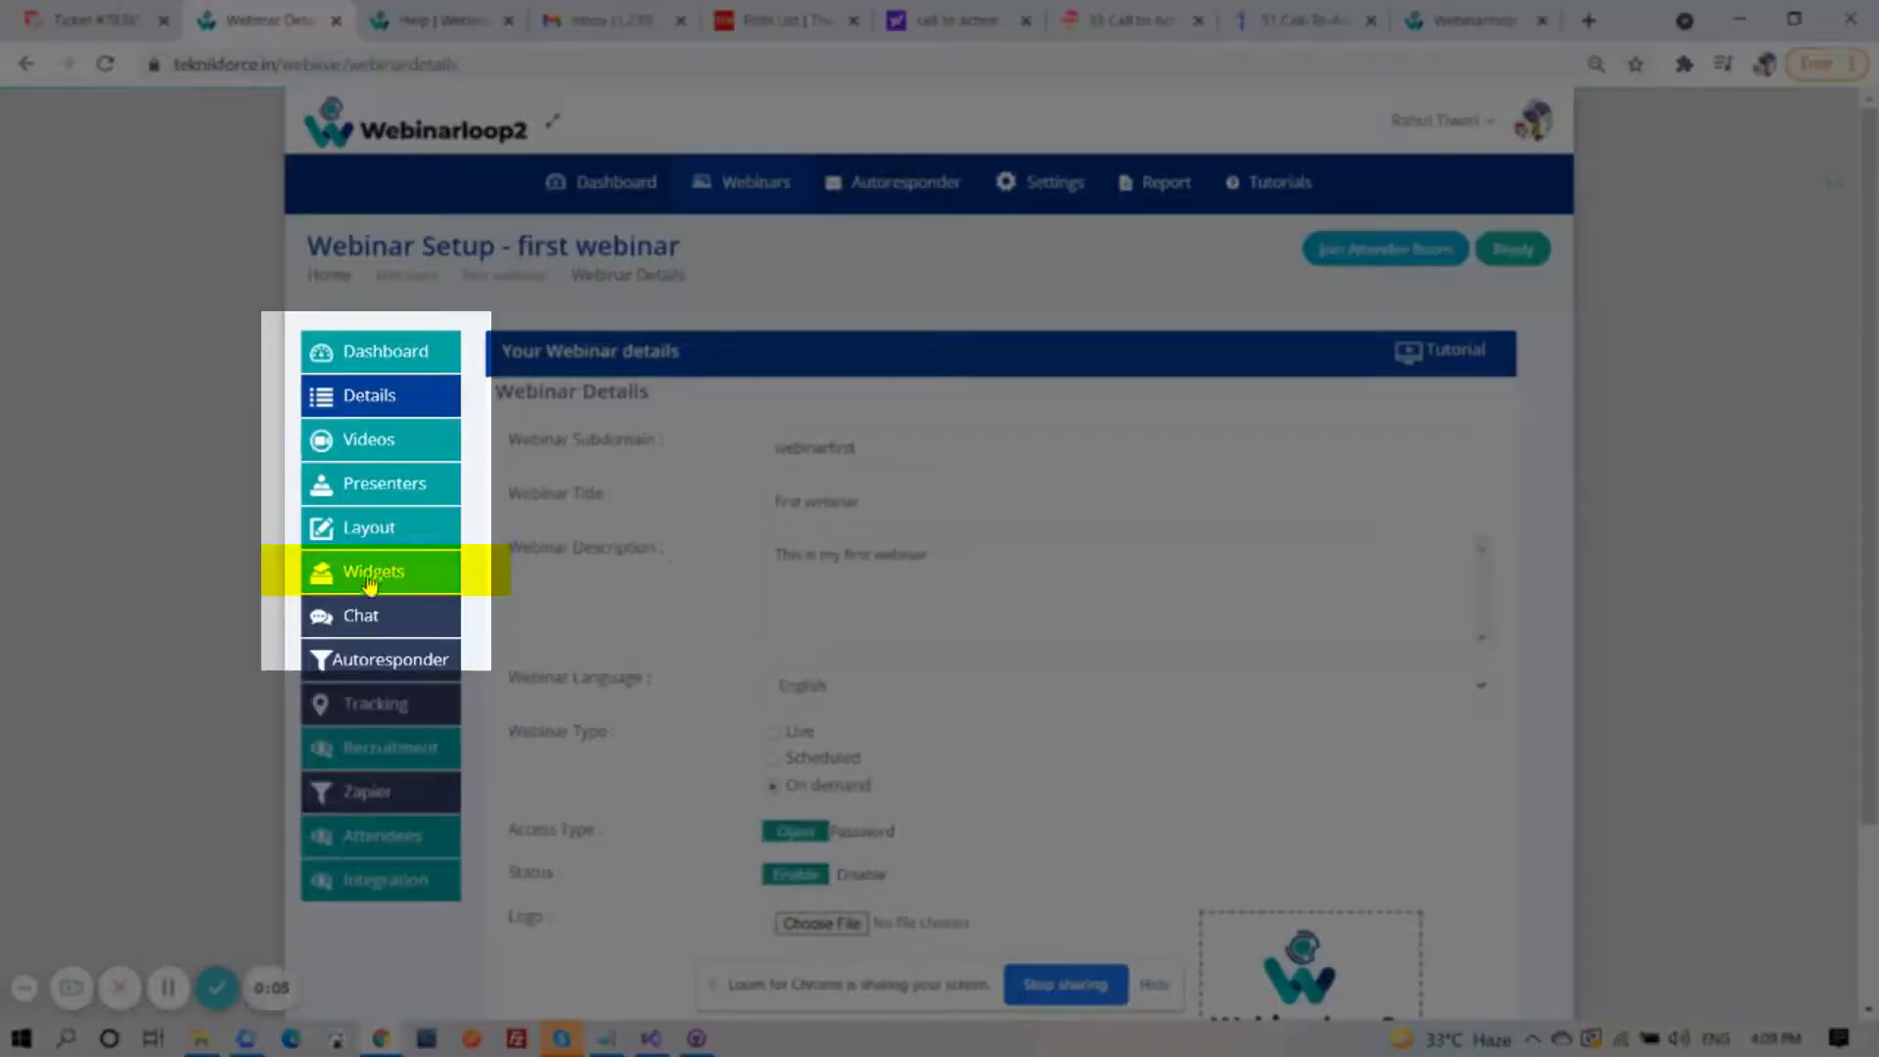
left_click(378, 588)
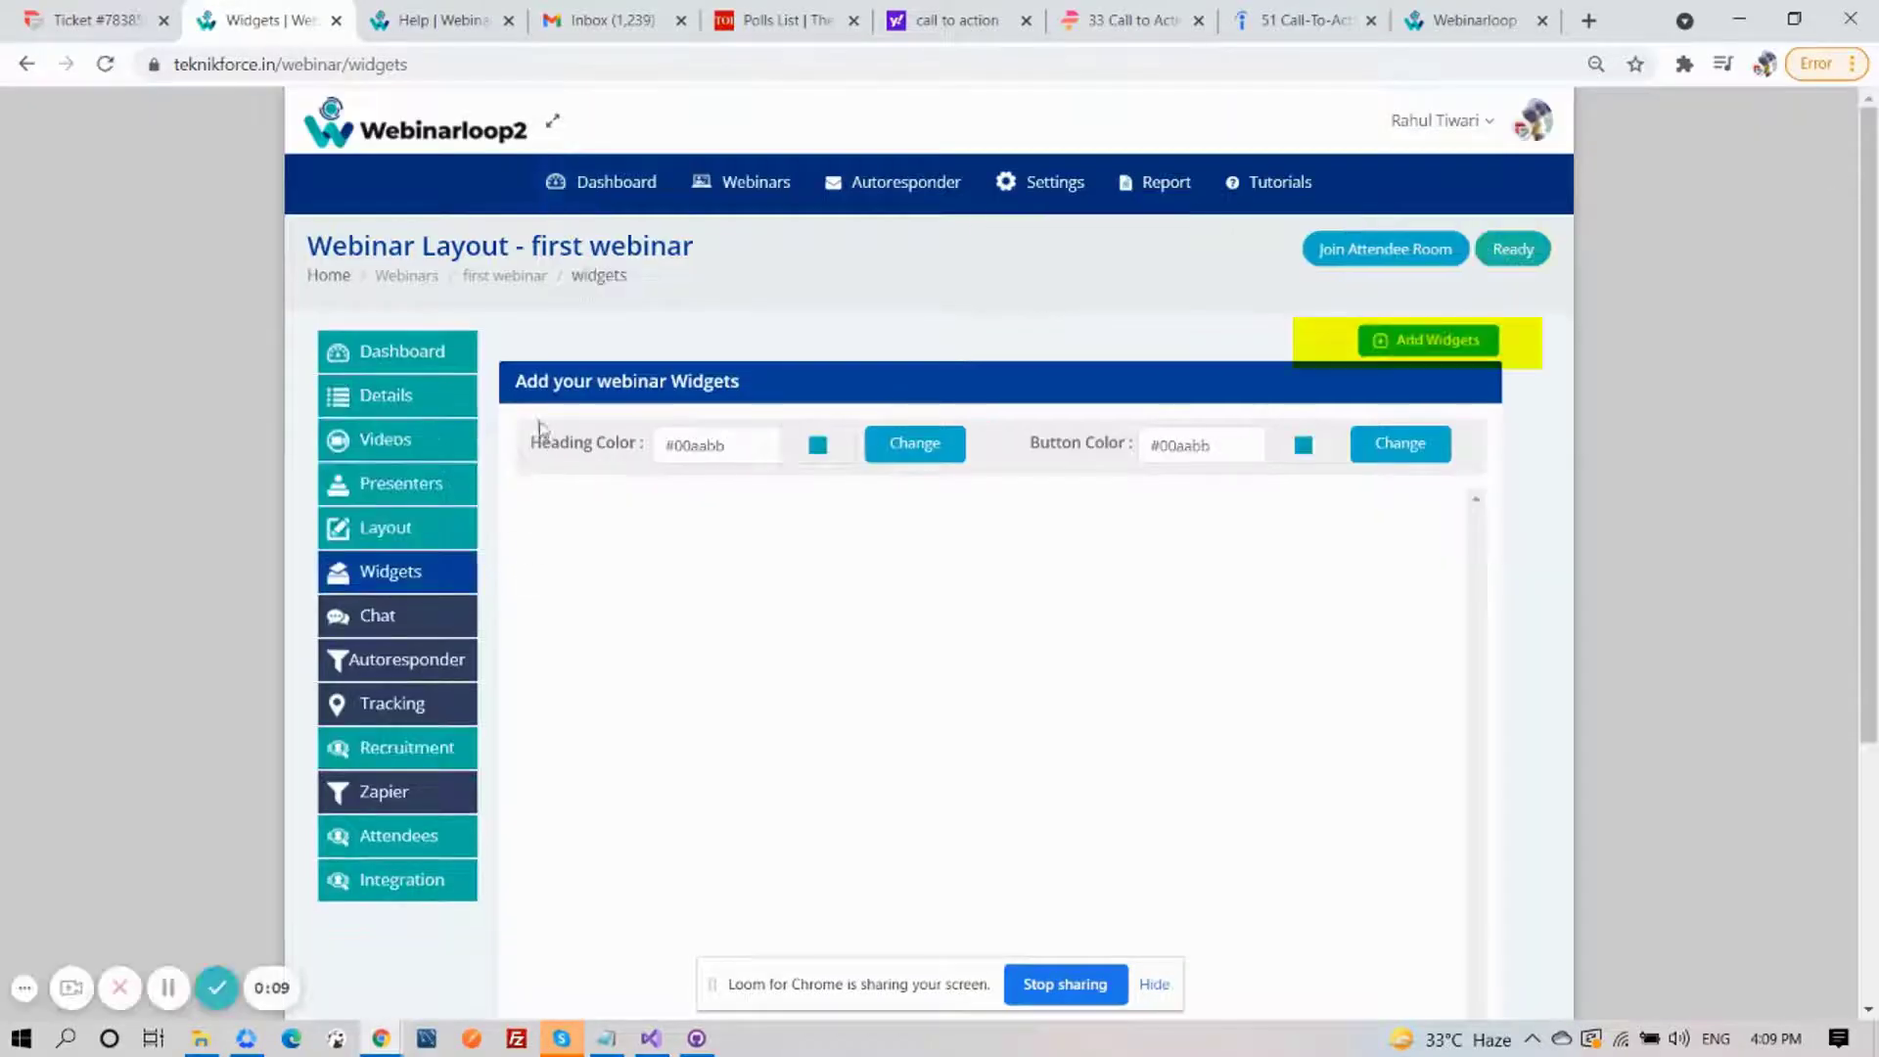
left_click(1450, 349)
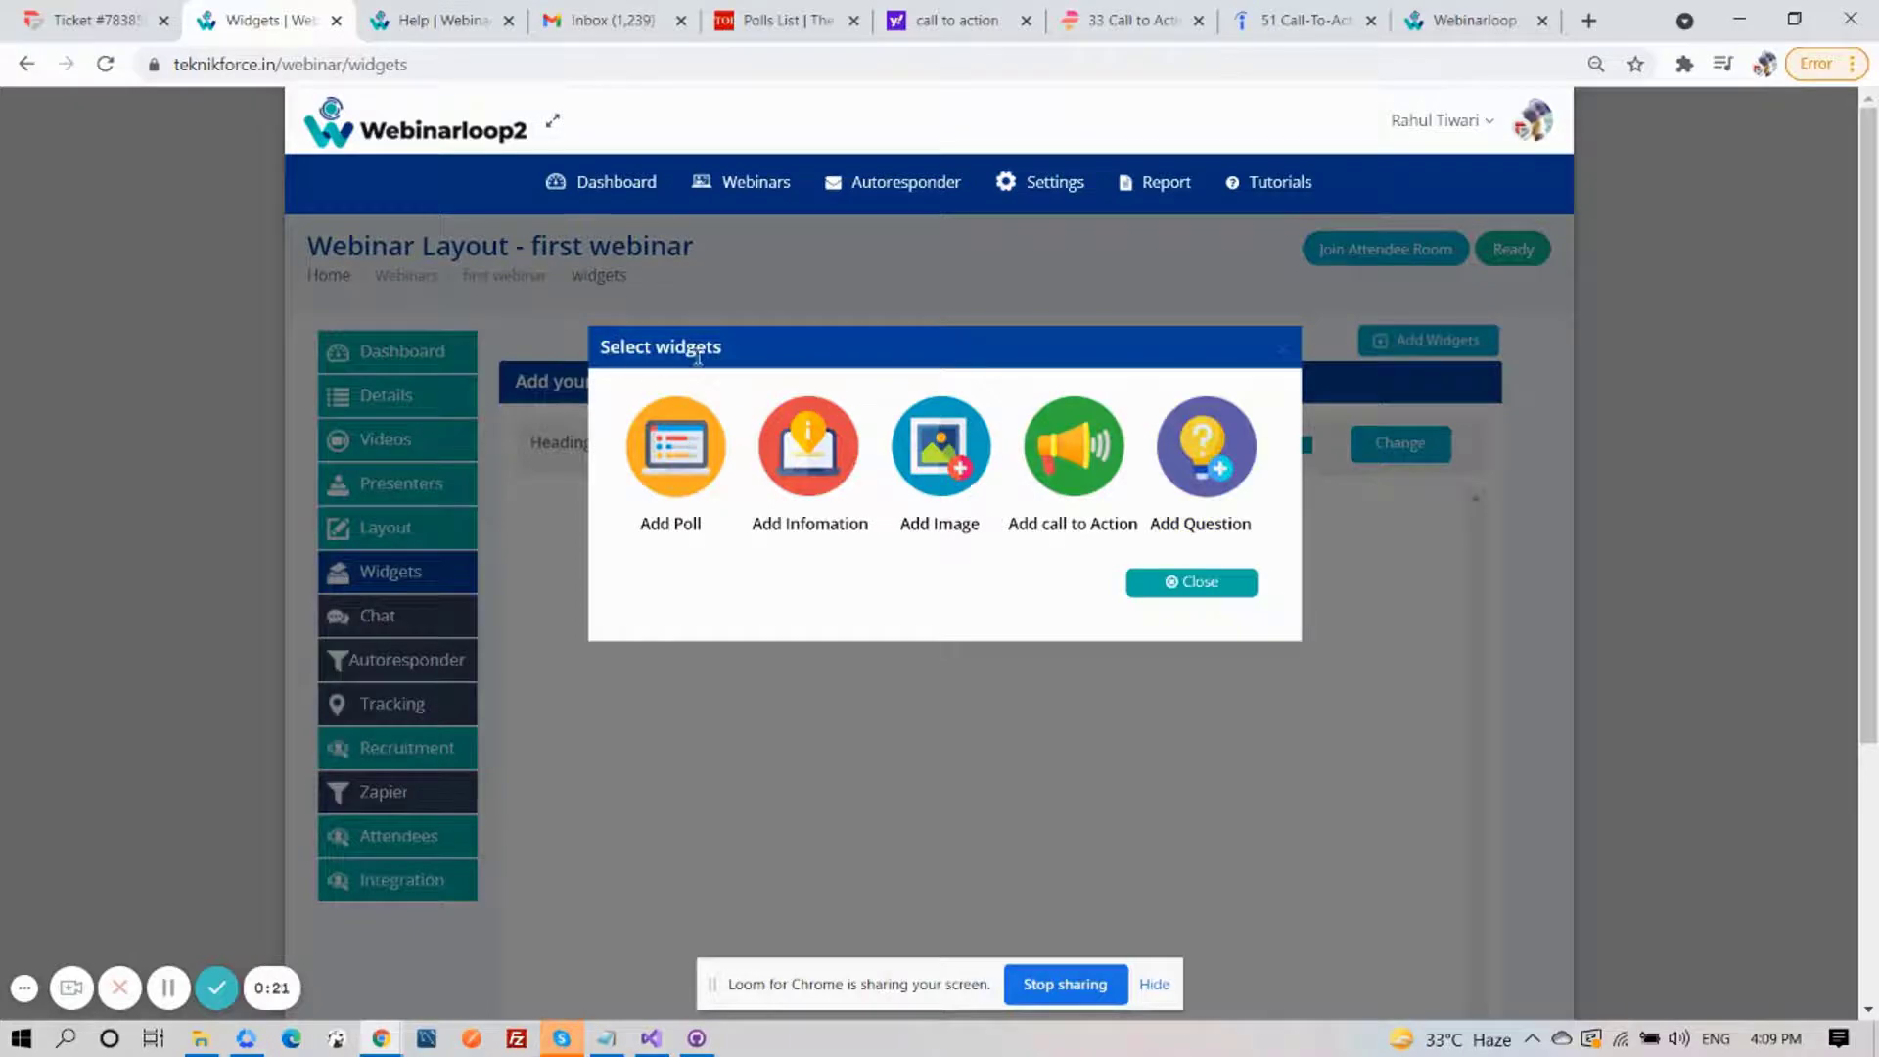
left_click(685, 479)
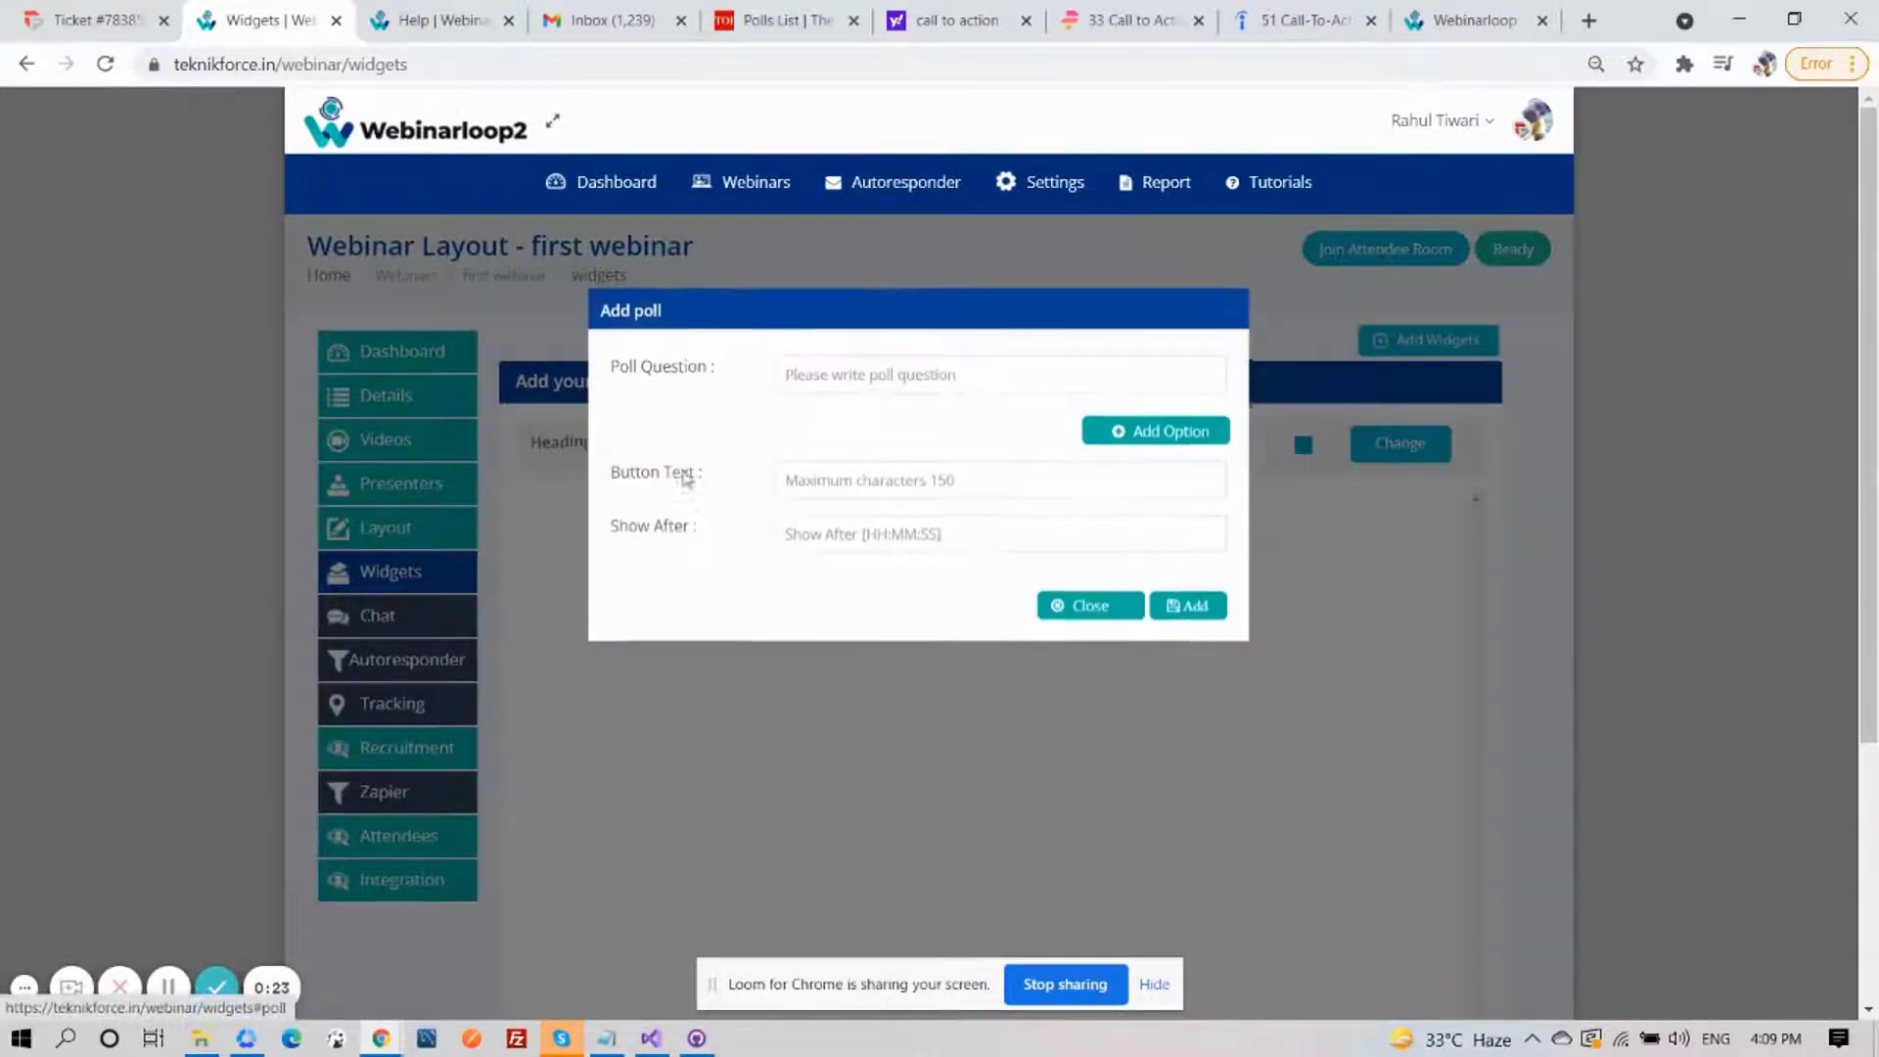
Enter poll question "Do you think Mamata Banerjee's call for a united anti-BJP front ahead of LS polls will become a reality?" with options Yes and No
left_click(852, 377)
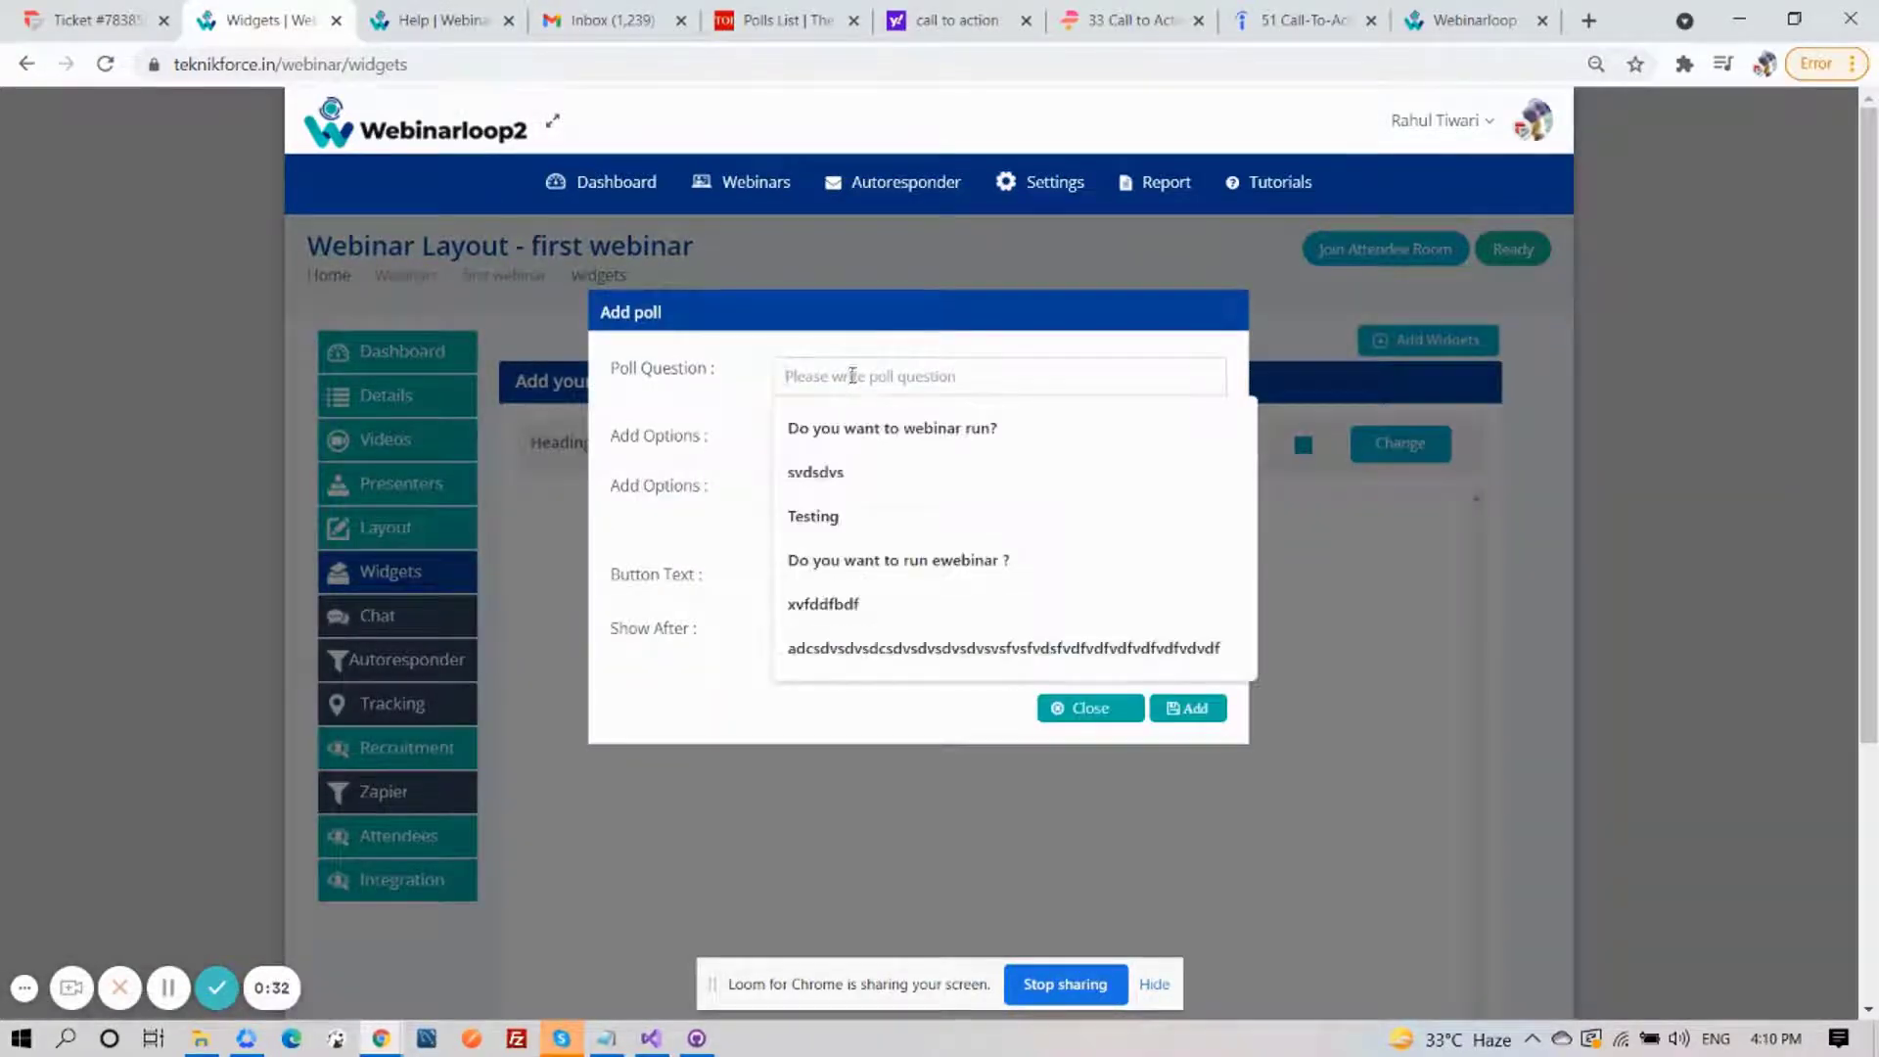
key("ctrl+v")
key("Home")
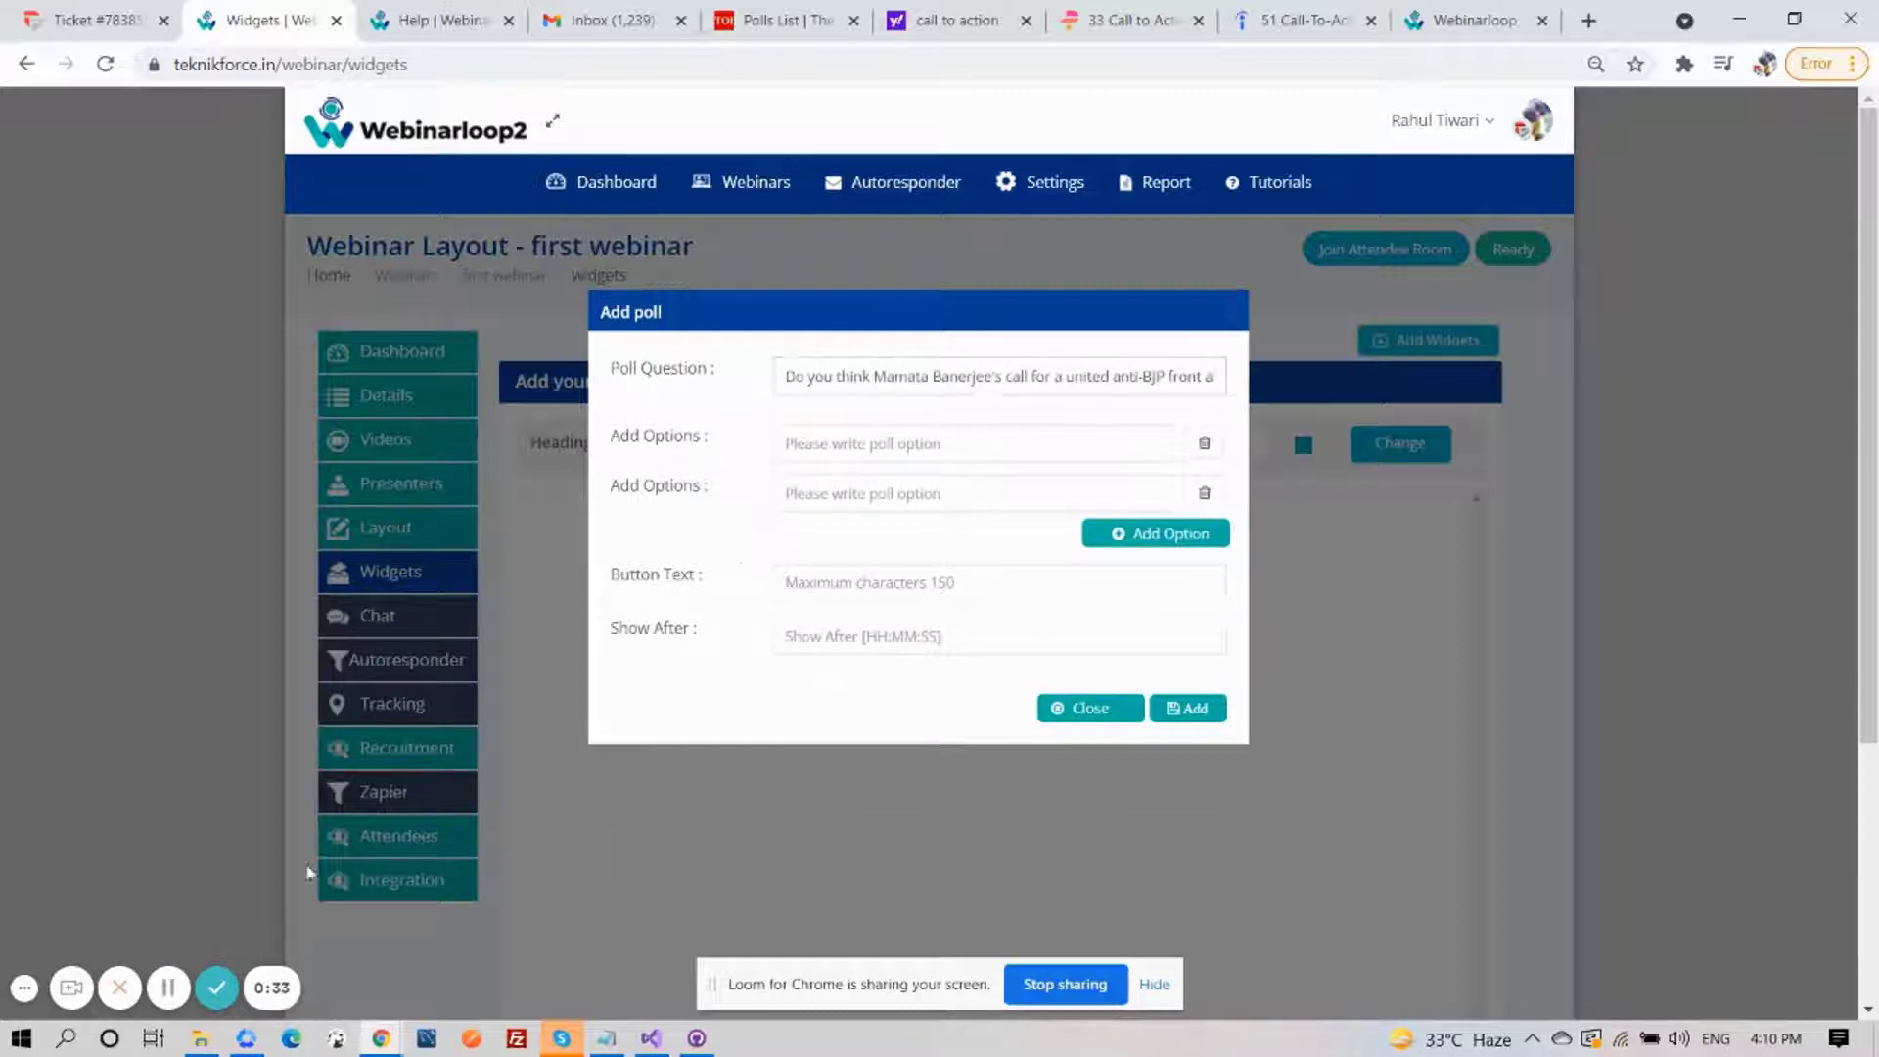
left_click(851, 440)
left_click(839, 490)
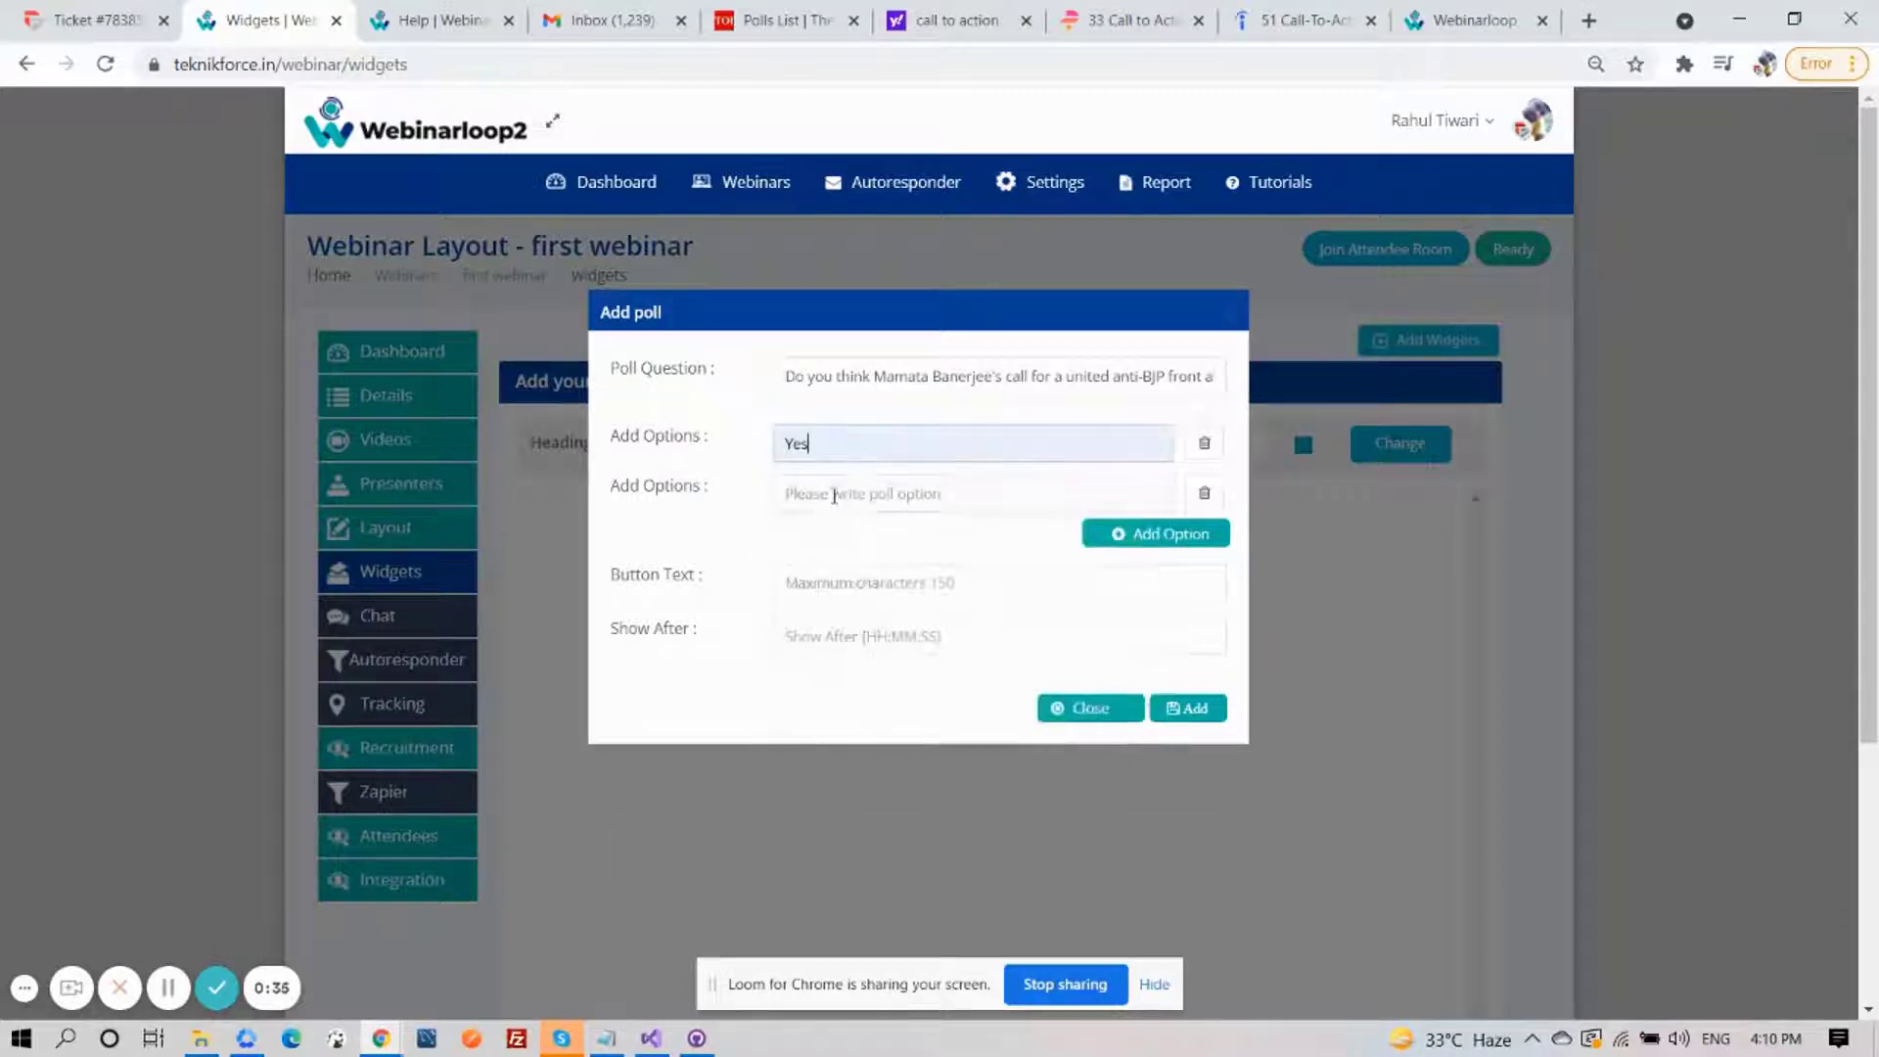
left_click(832, 499)
left_click(818, 590)
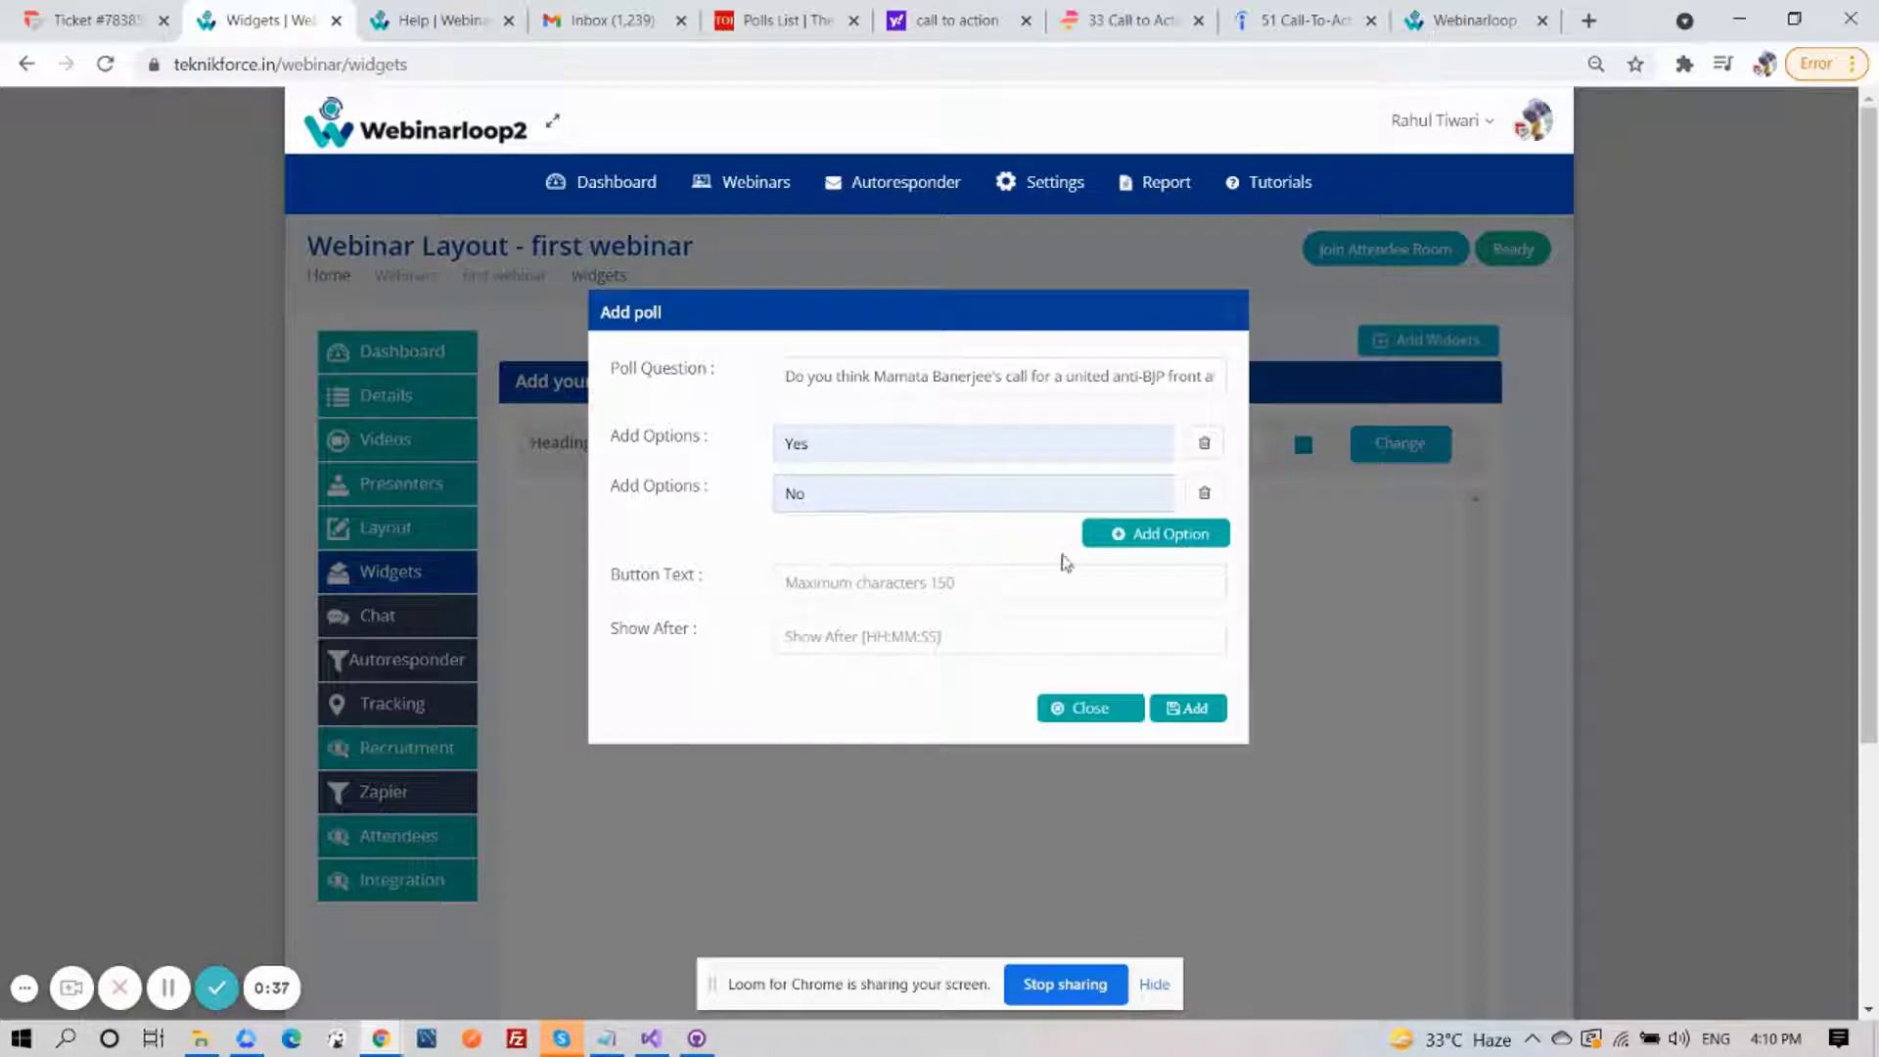
Add extra blank answer options to the poll and remove them again
left_click(1120, 536)
left_click(1125, 584)
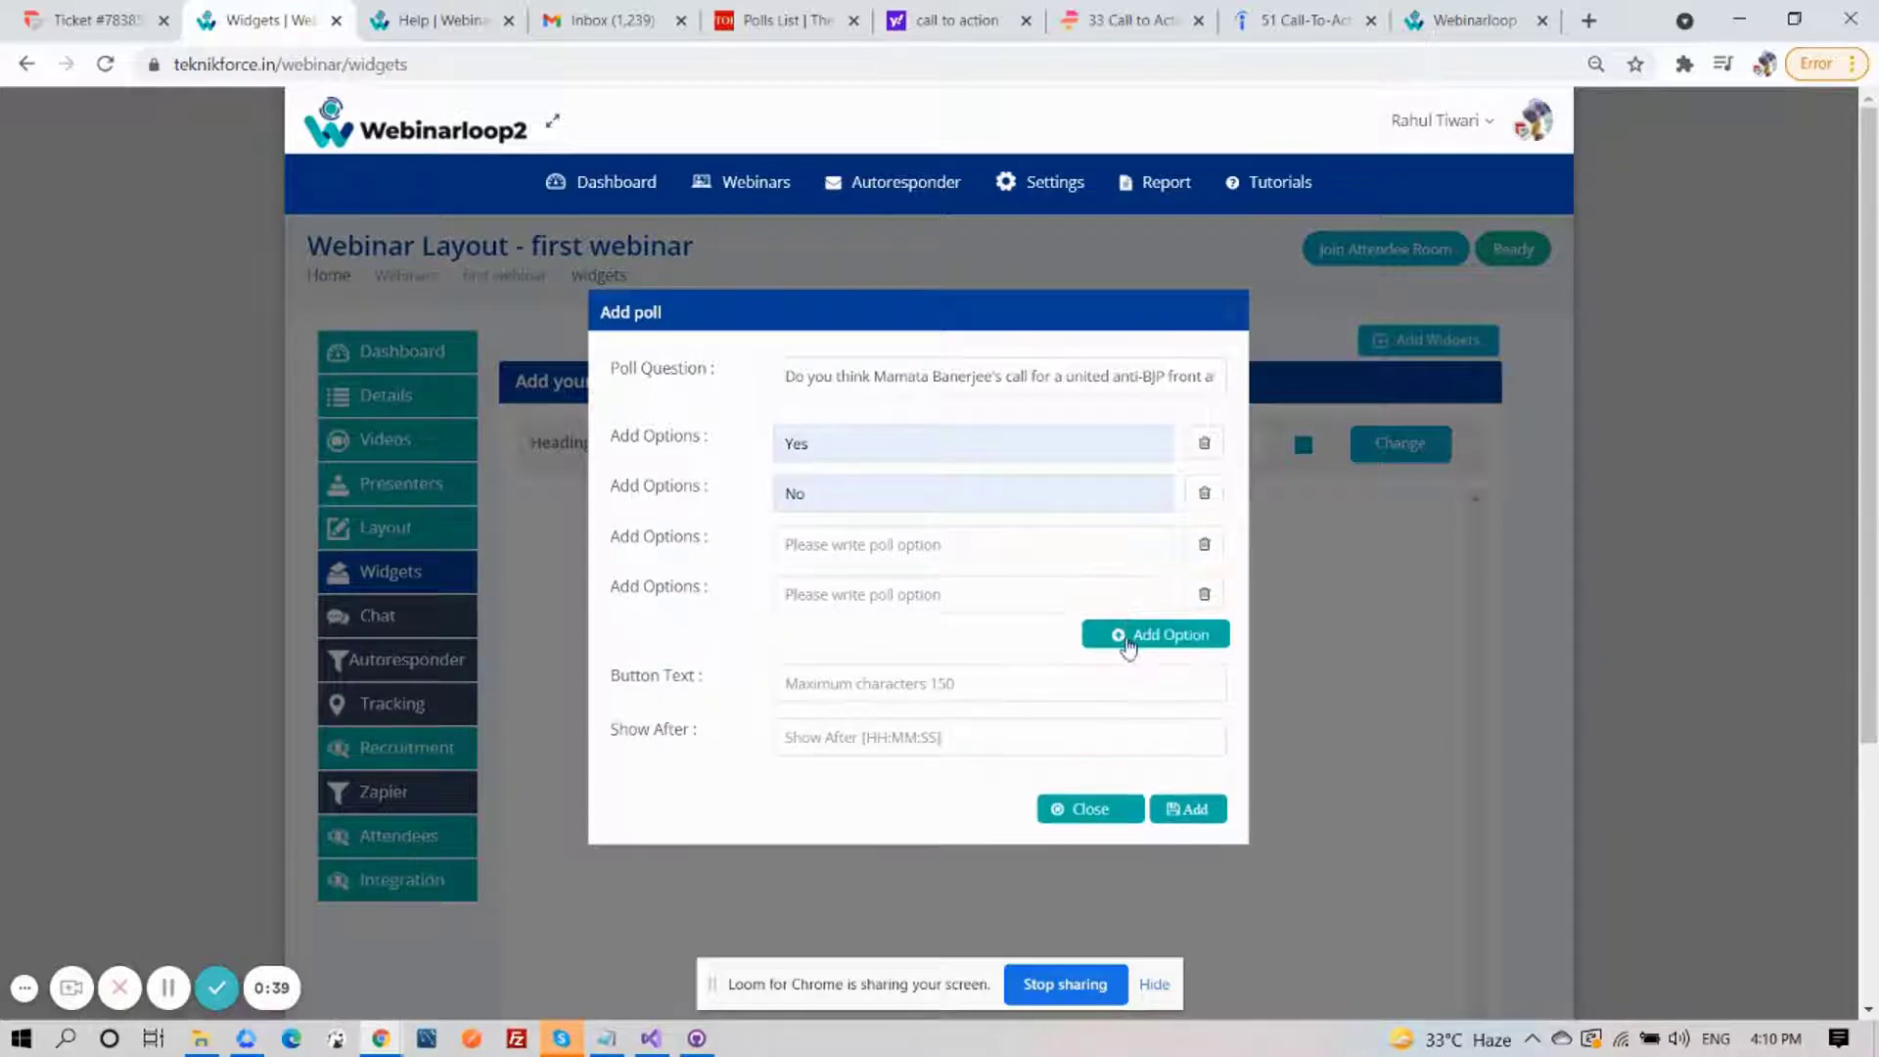
left_click(1127, 631)
left_click(1205, 645)
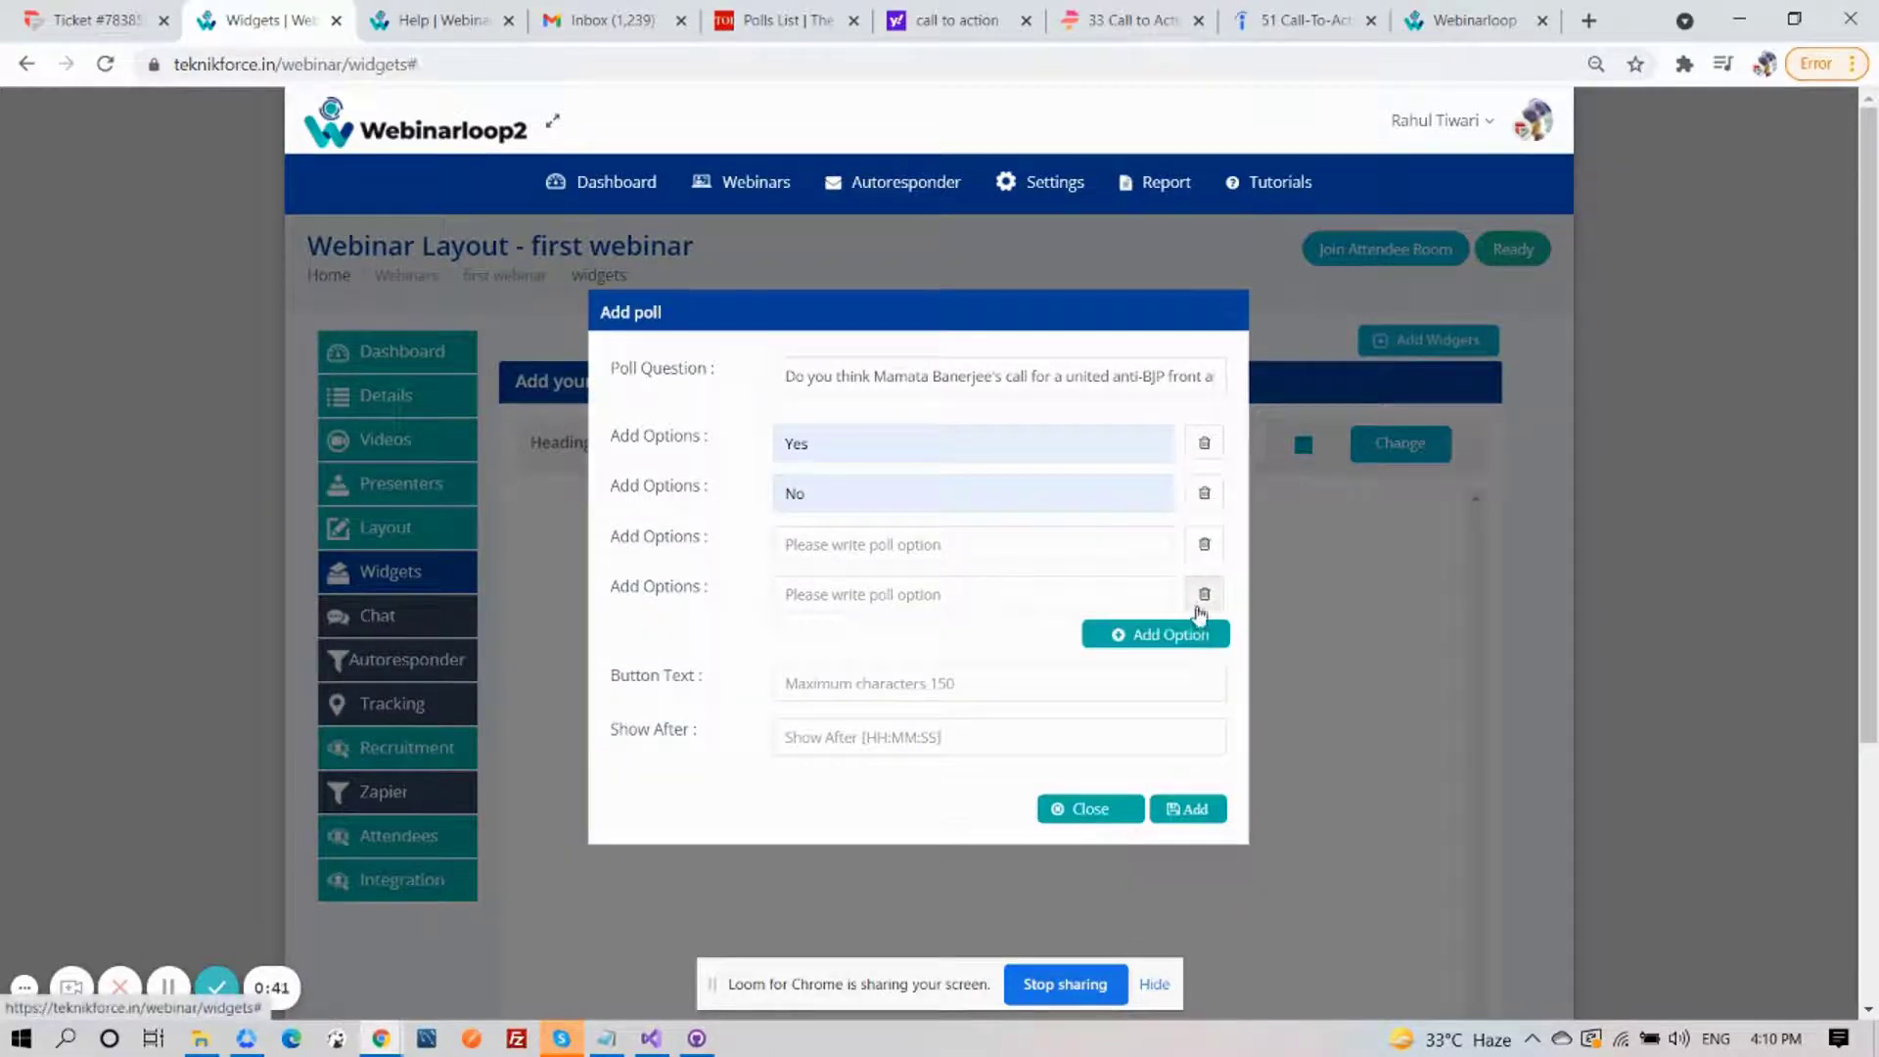
left_click(1205, 594)
left_click(1205, 546)
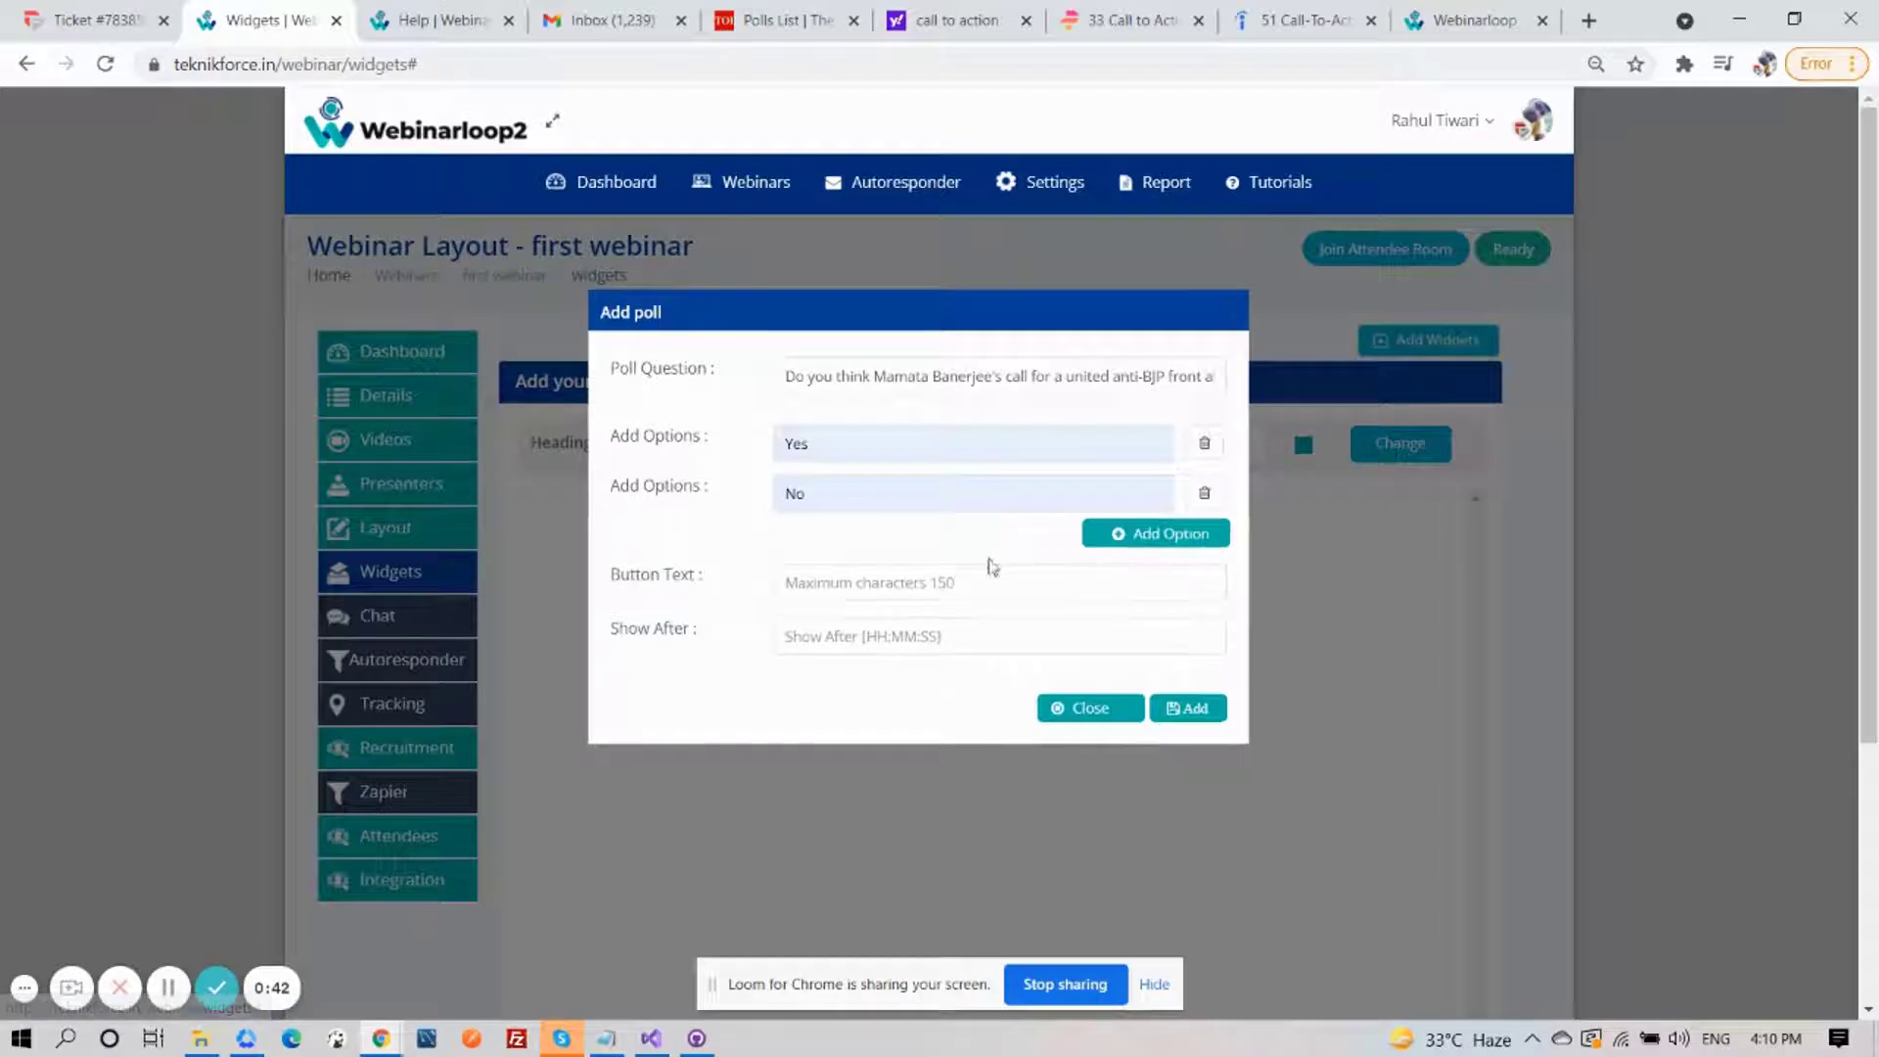
Set the poll's button text to "Vote" and its show-after time to 00:00:04, and add the poll to the webinar
left_click(874, 587)
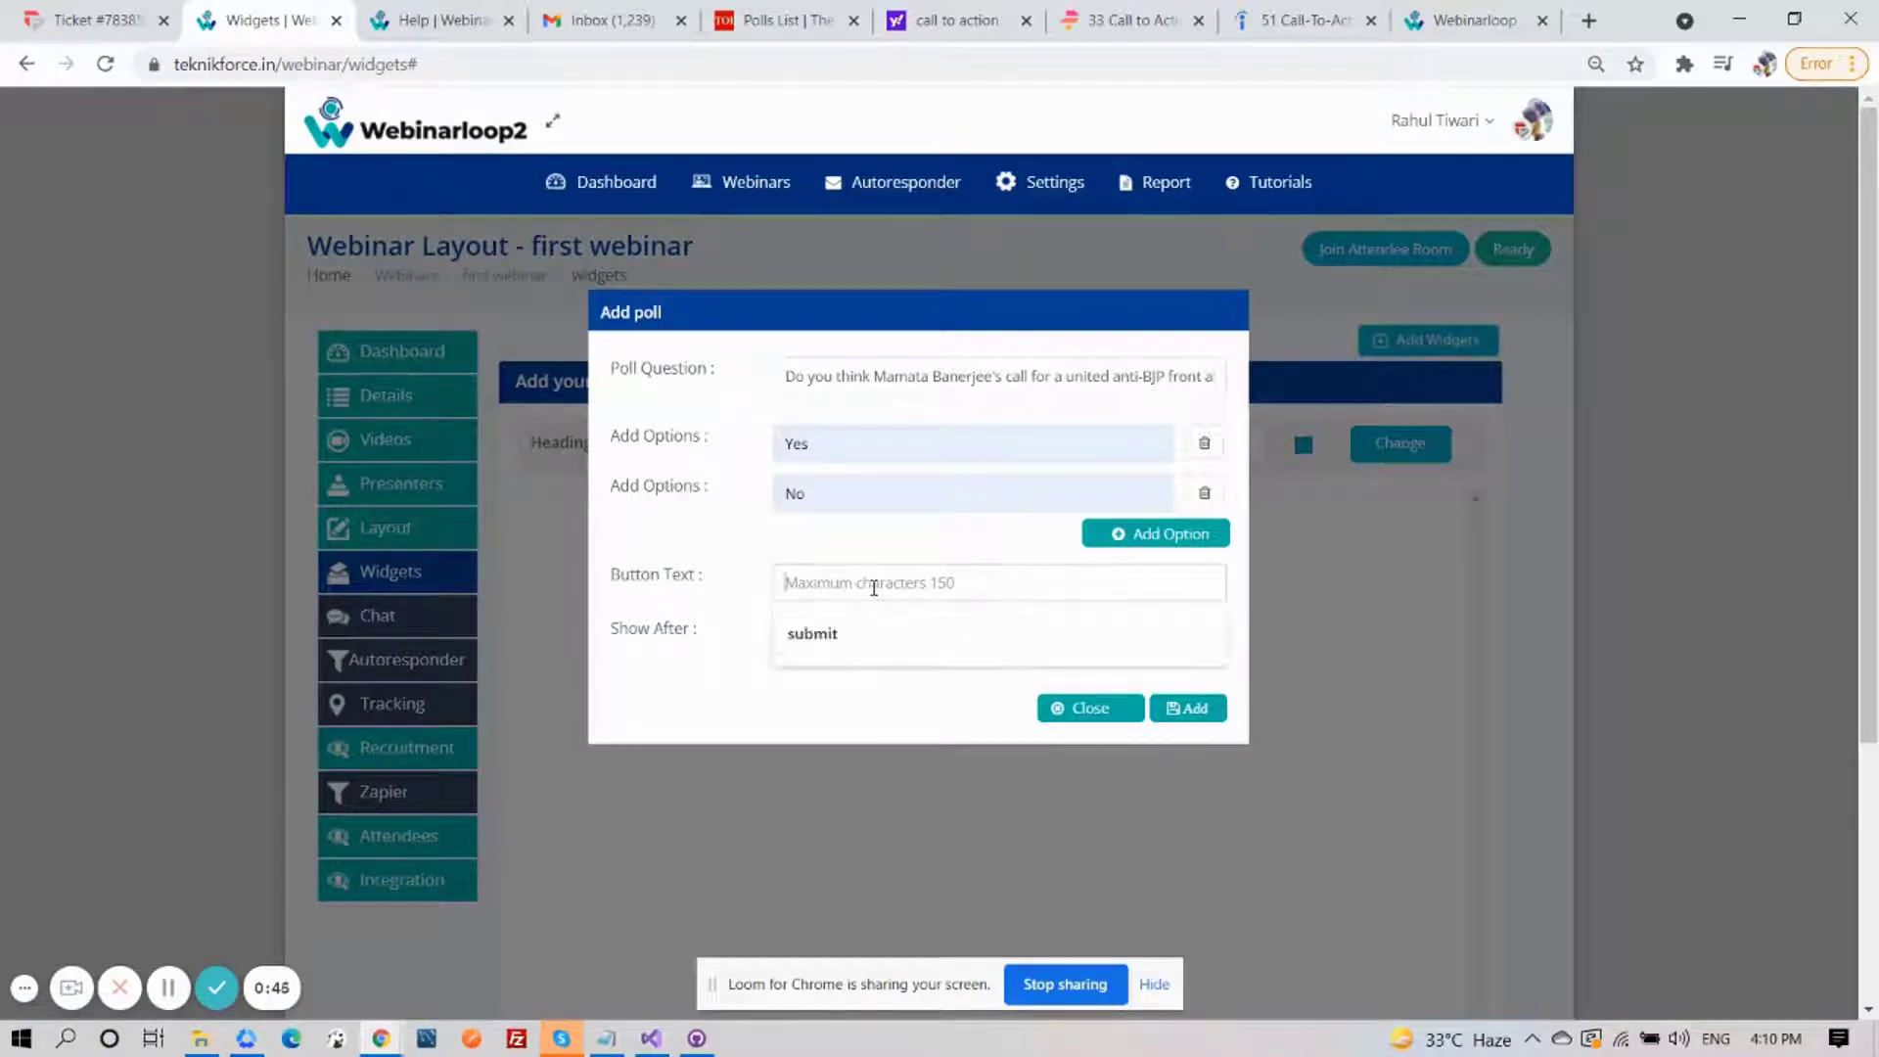
type("Vote")
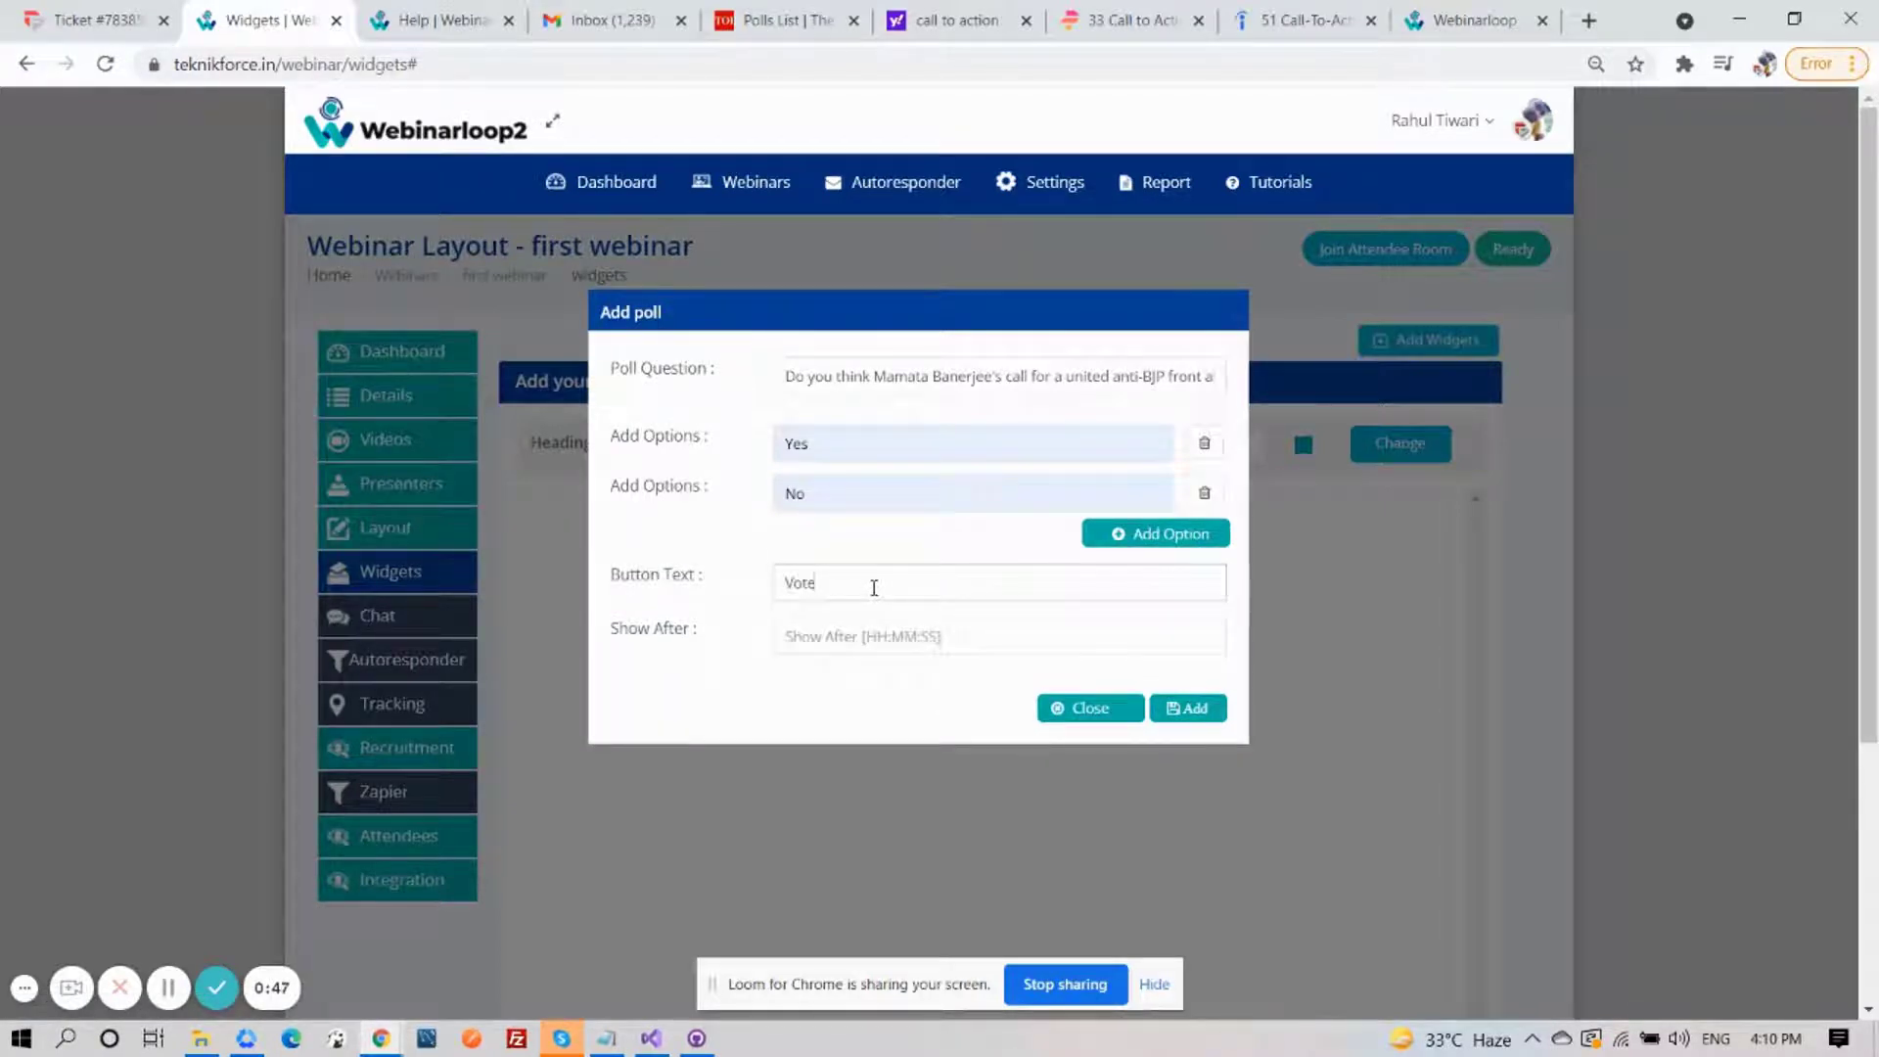
left_click(876, 635)
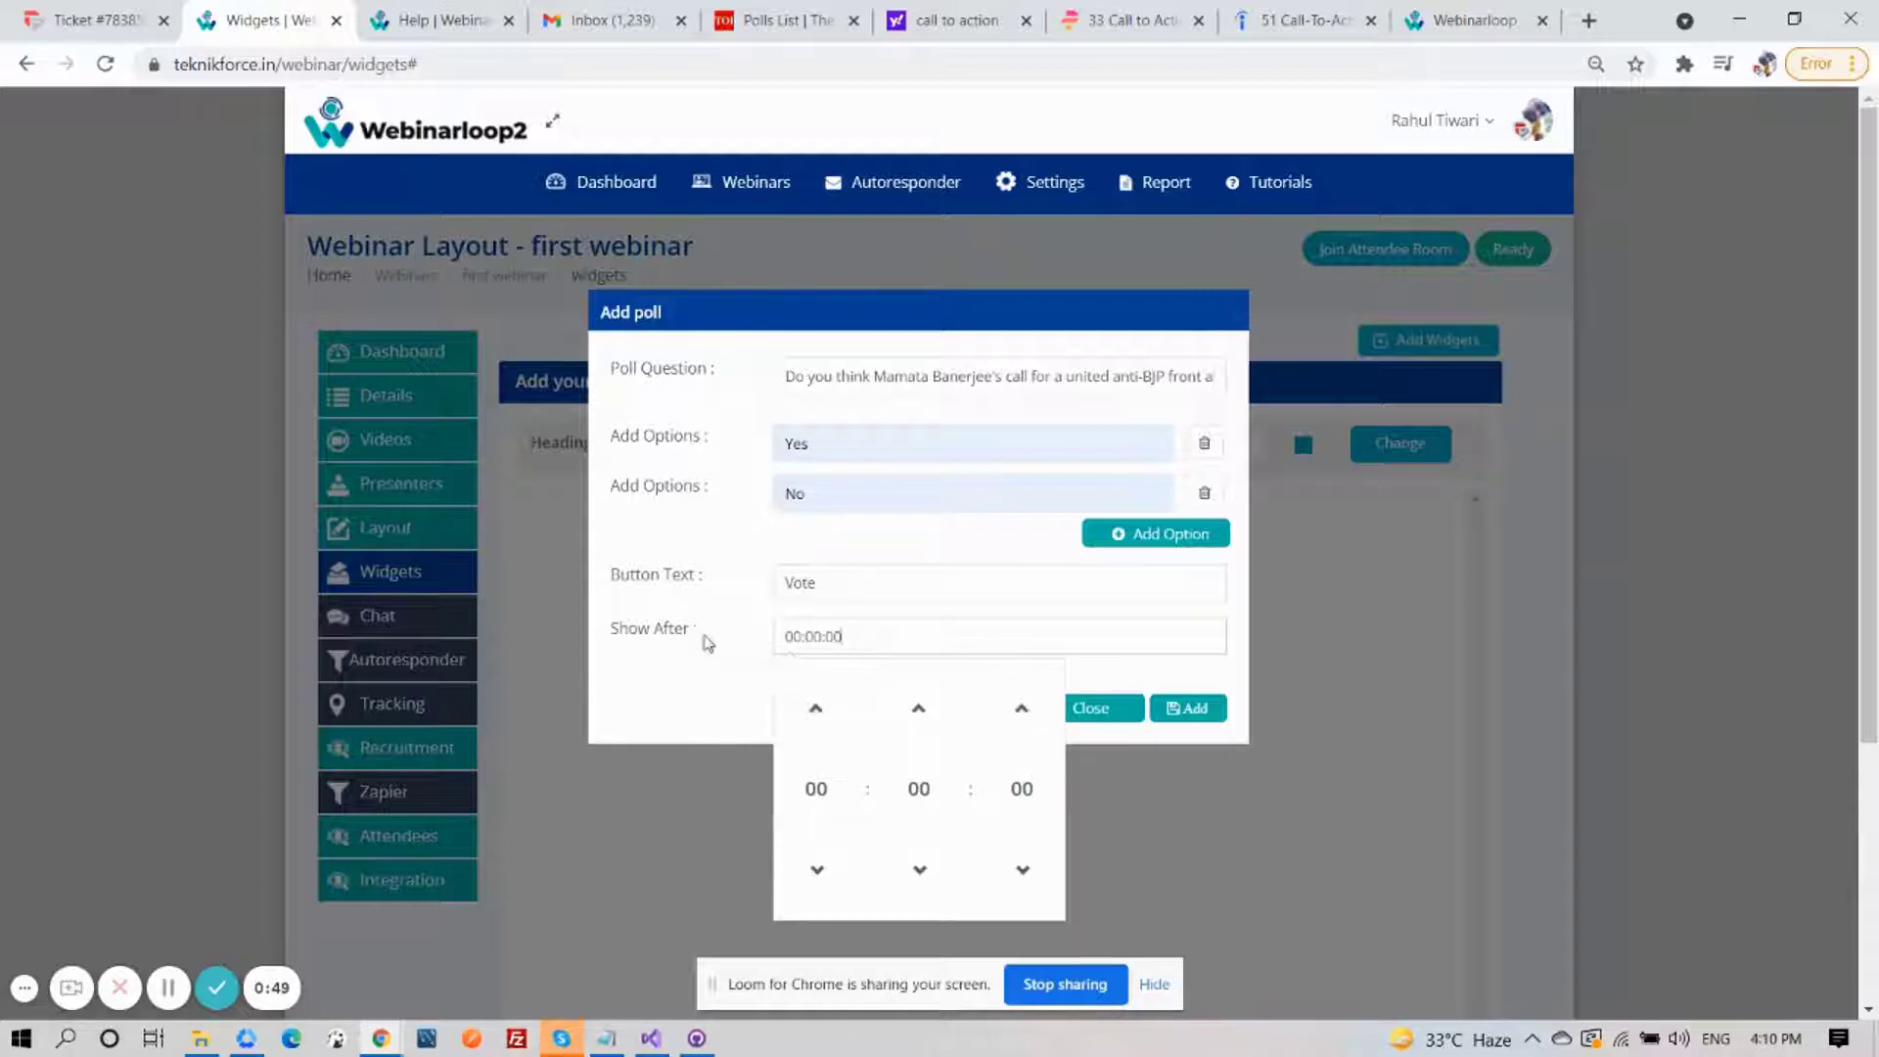
left_click_drag(700, 642, 621, 638)
left_click(832, 636)
left_click(1020, 708)
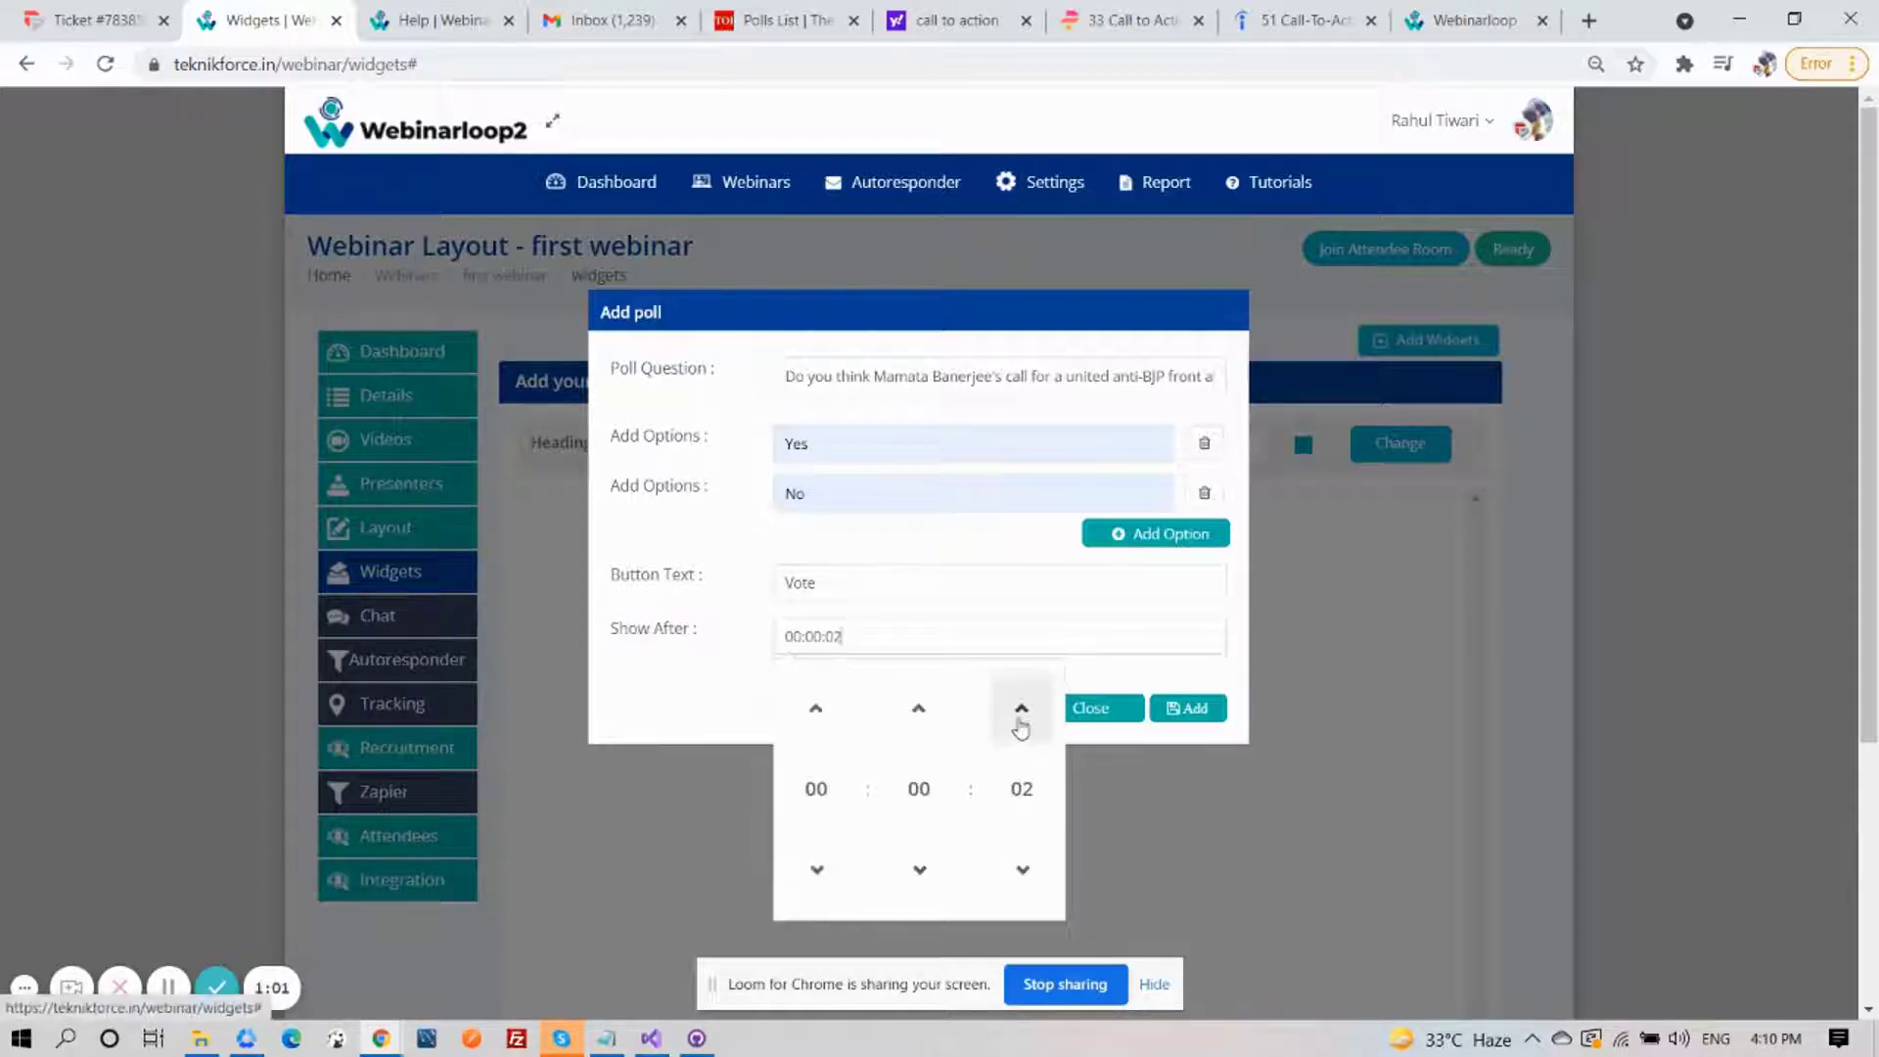
left_click(967, 620)
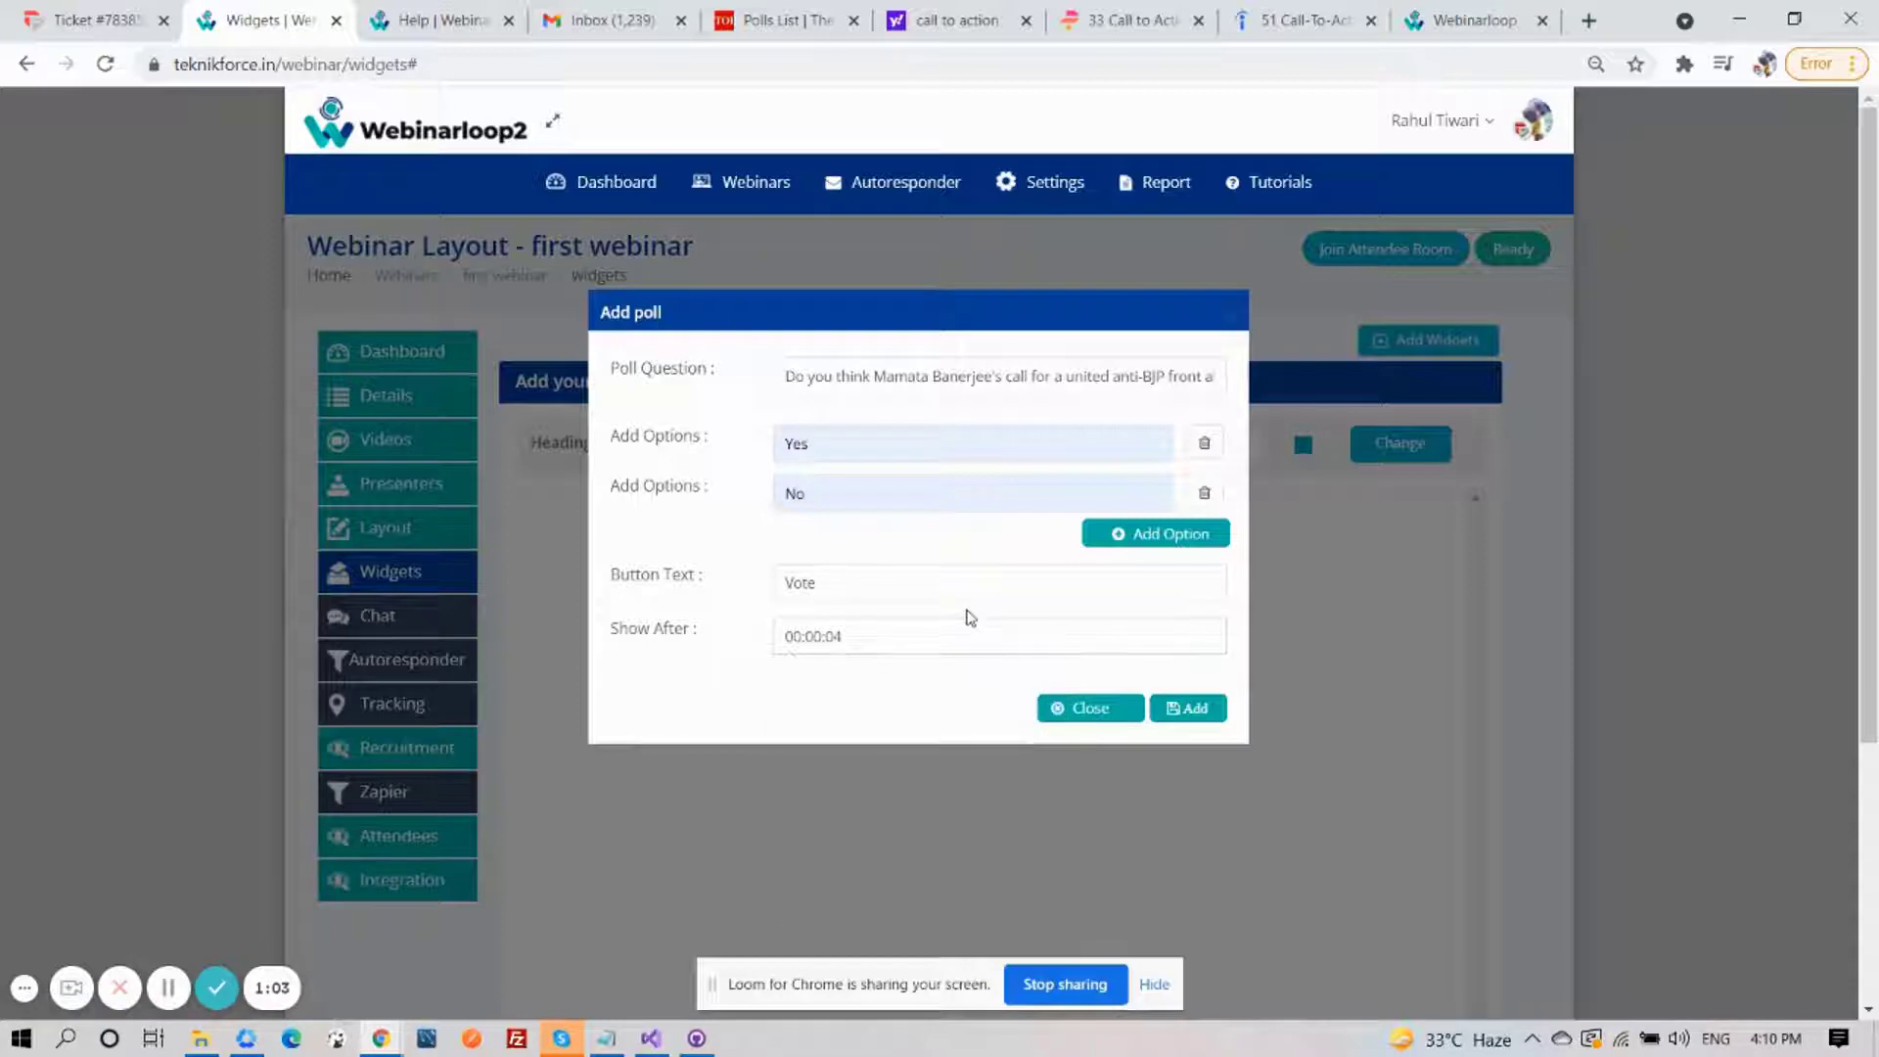
left_click(1186, 713)
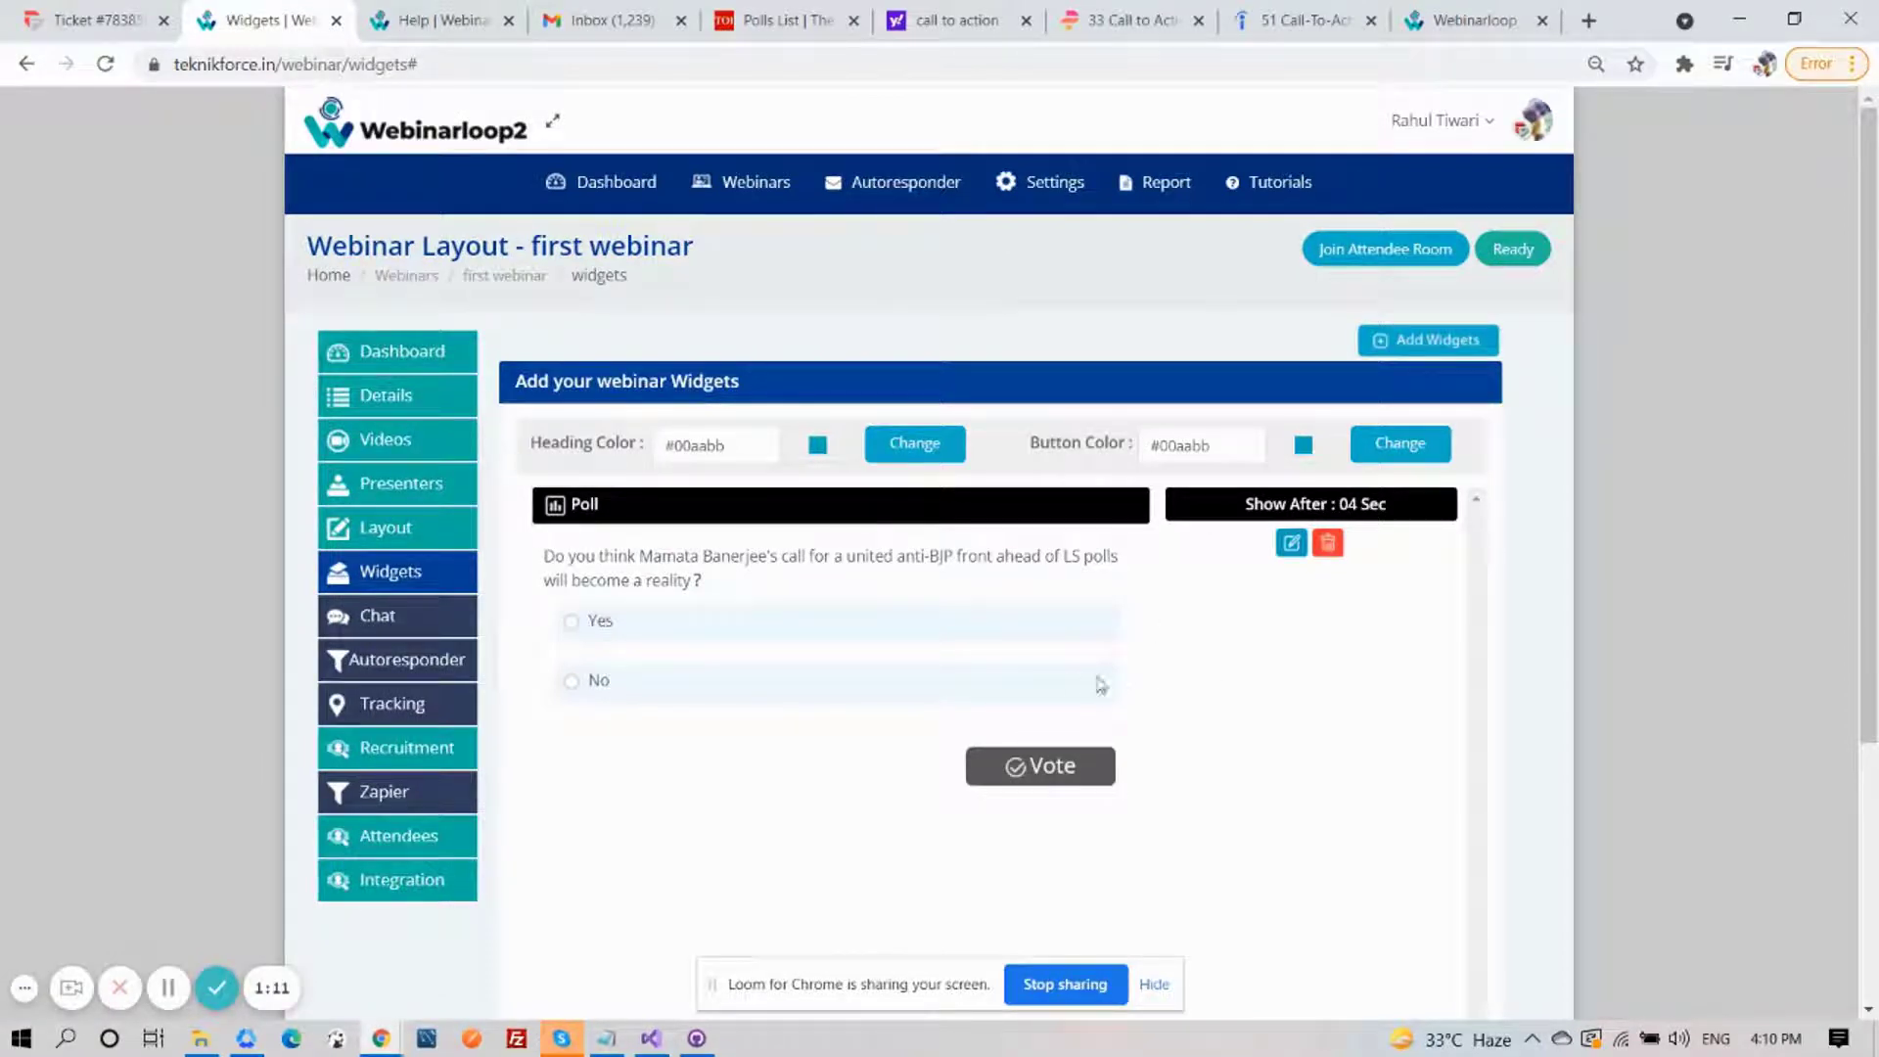
Start an information widget reading "Webinarloop 2 - Bigger & better than the previous version Run Amazing Webinars With Sales Boosting Call-To-Actions & Engagement Drivers"
left_click(1410, 344)
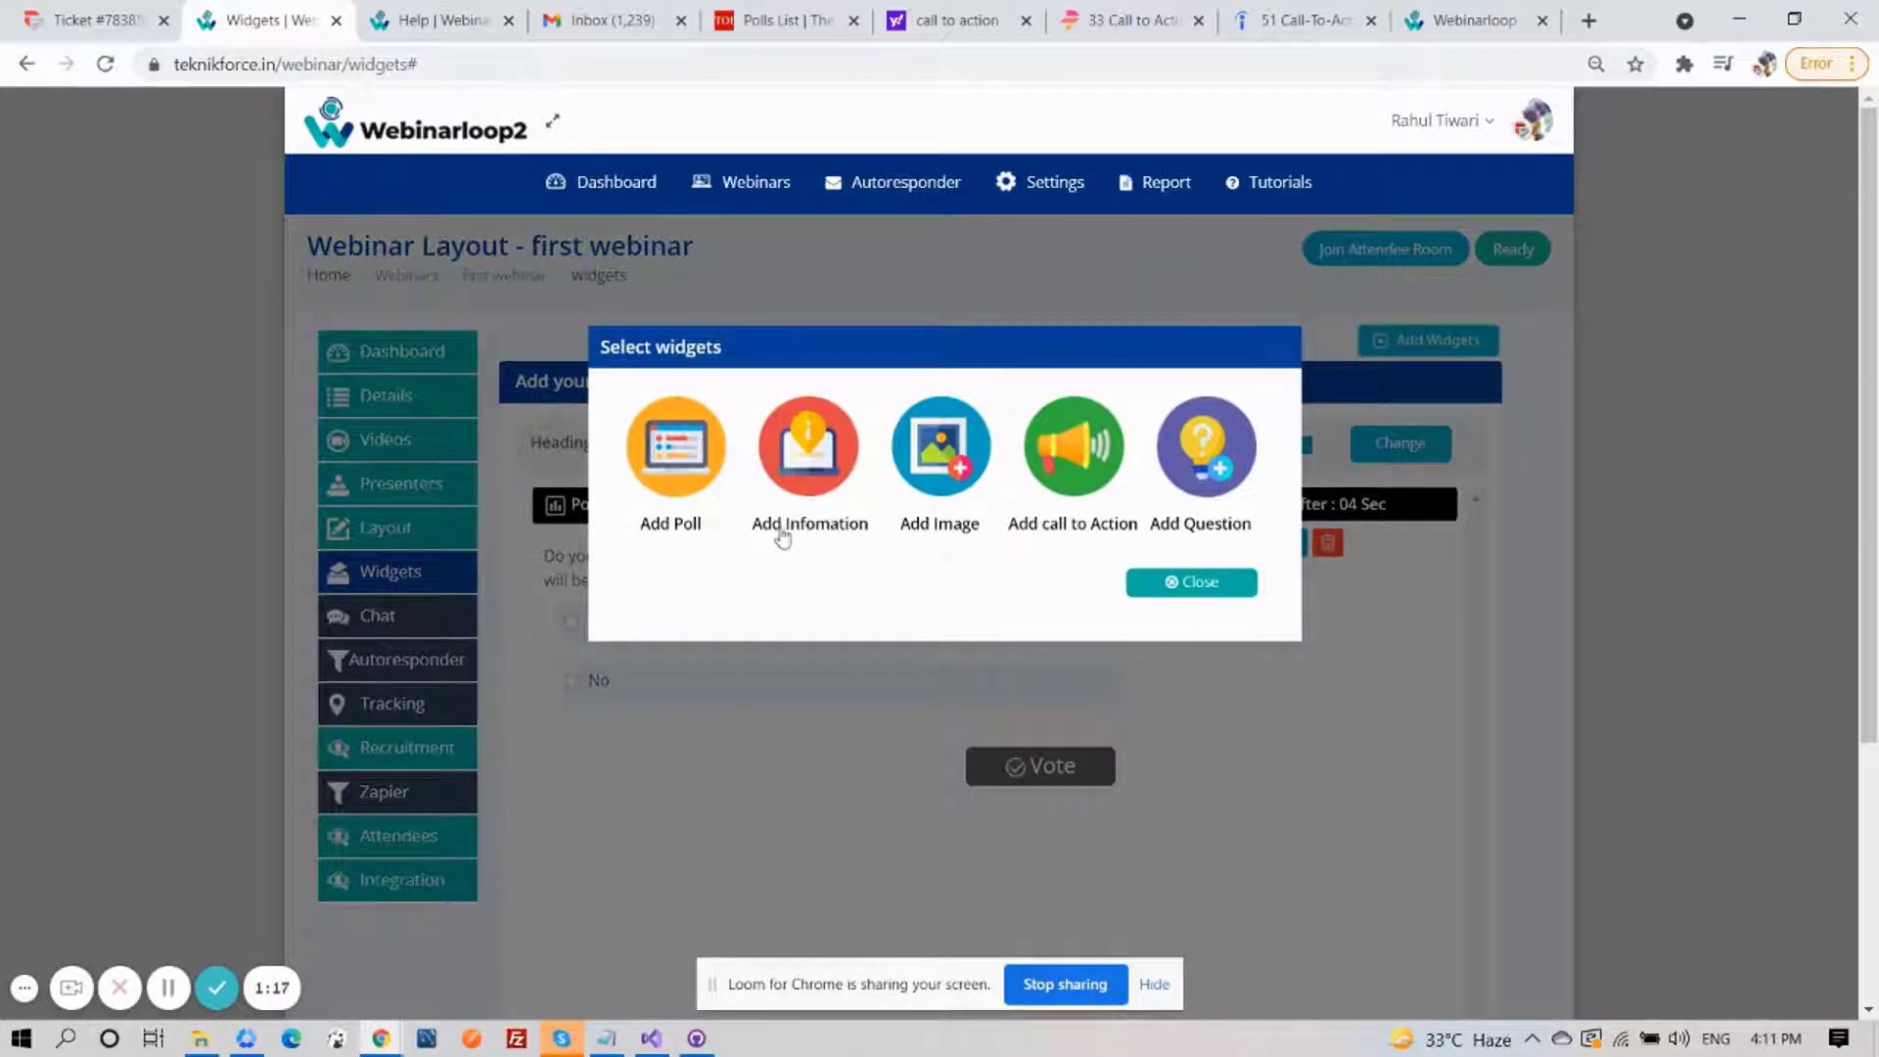
left_click(818, 475)
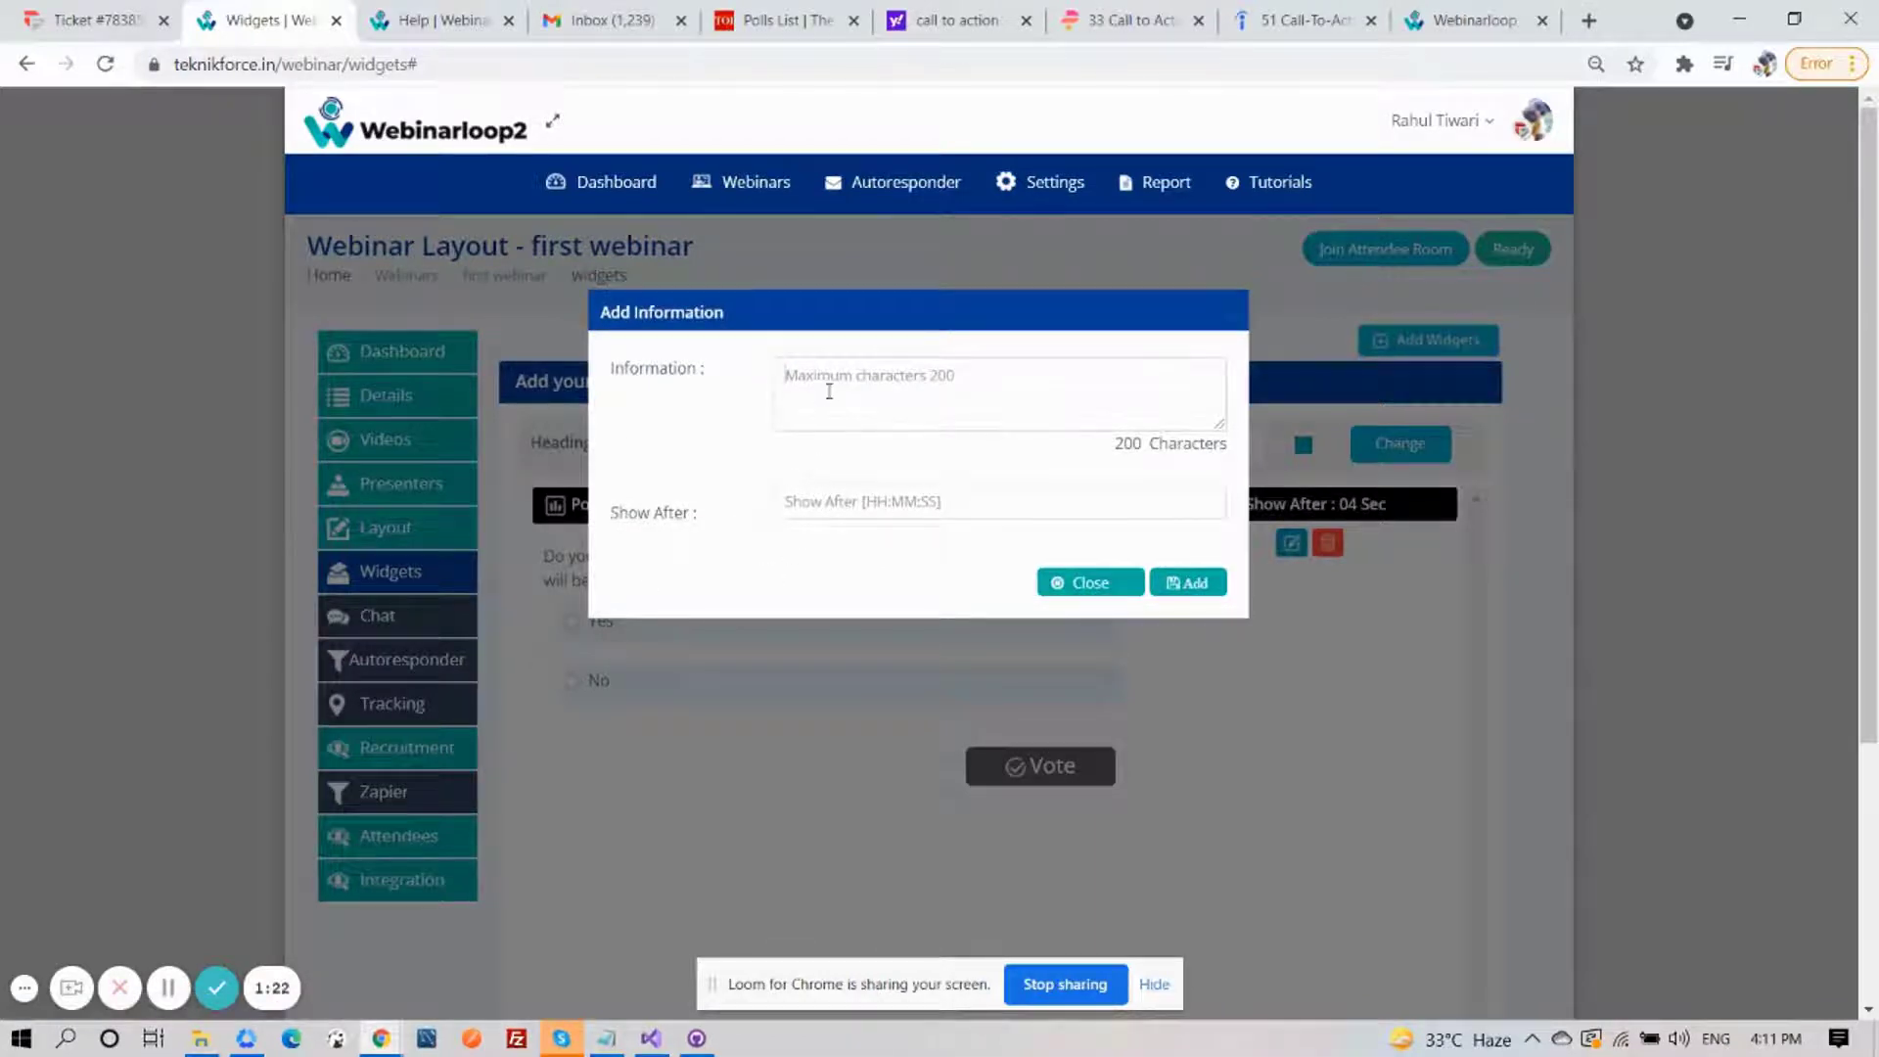
type("Webinarloop 2 - Bigger & better than the previous version Run Amazing Webinars With Sales Boosting Call-To-Actions & Engagement Drivers")
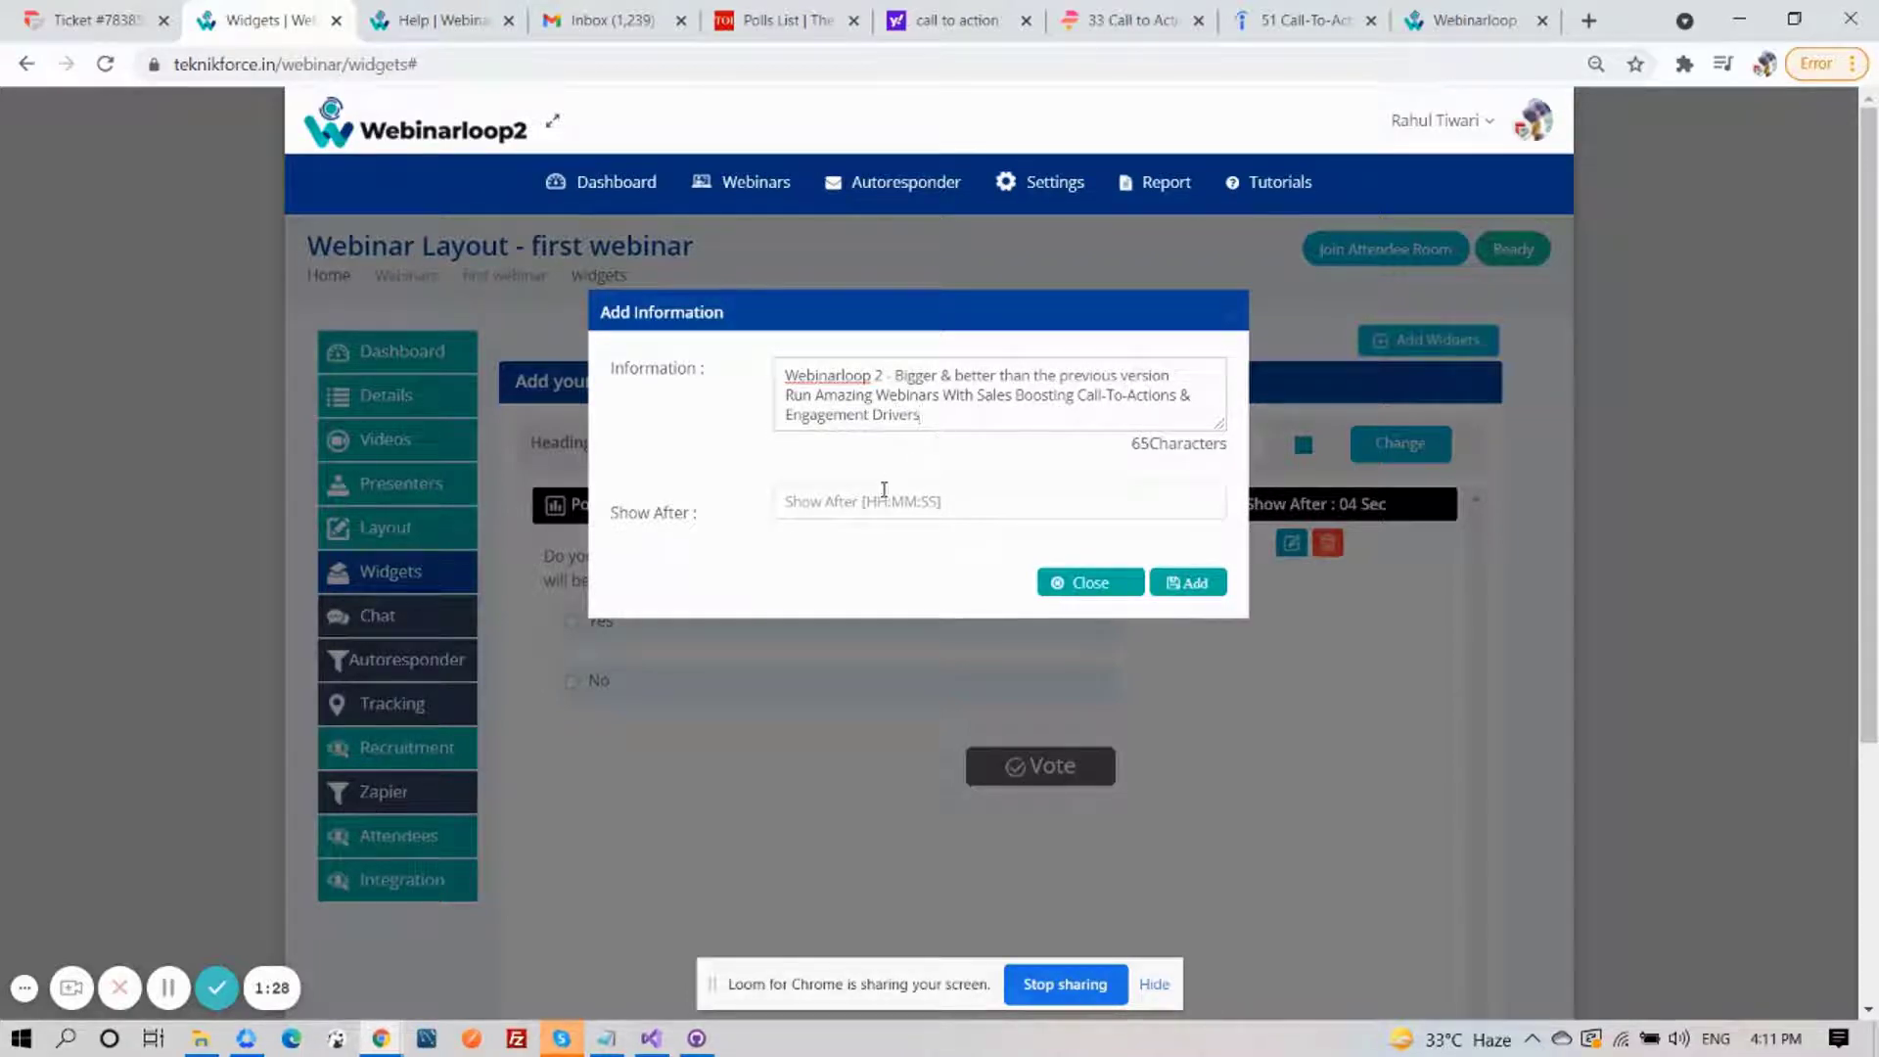
Set the information widget's show-after time to 00:00:07 and add it to the webinar
left_click(861, 506)
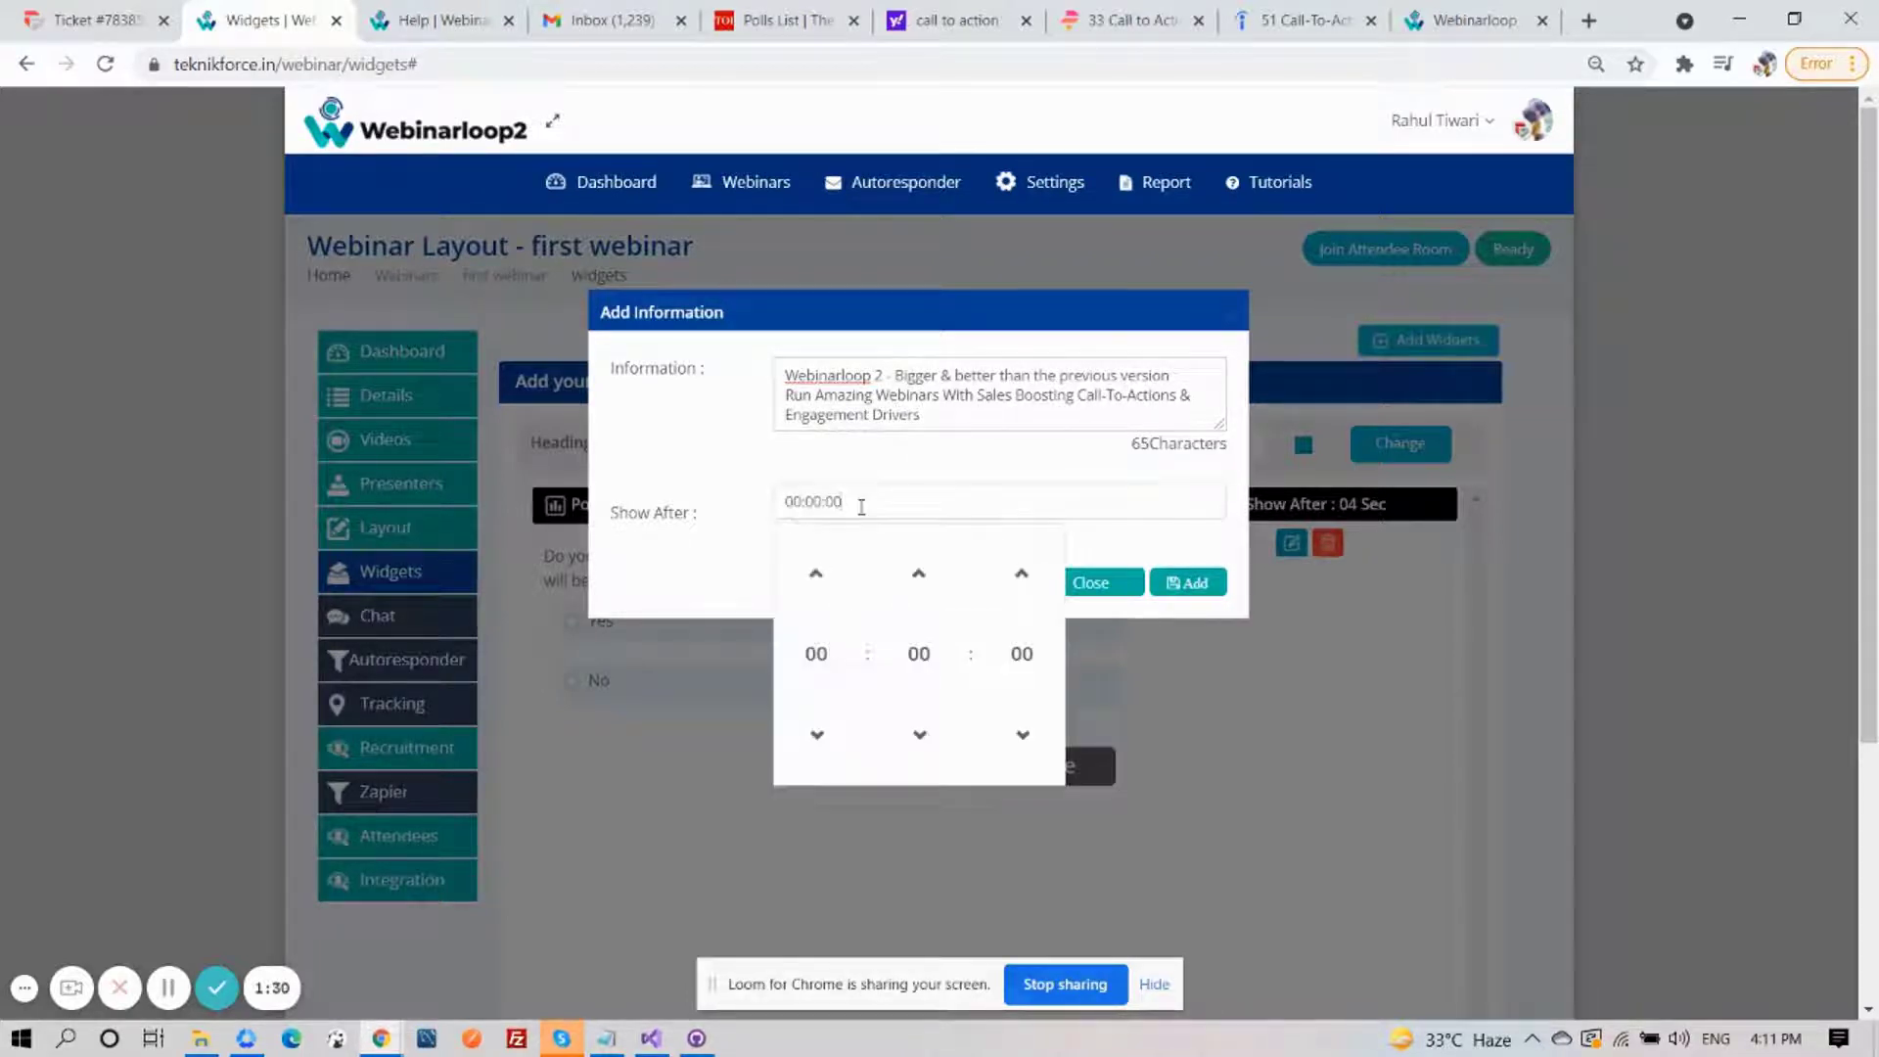
left_click(1023, 577)
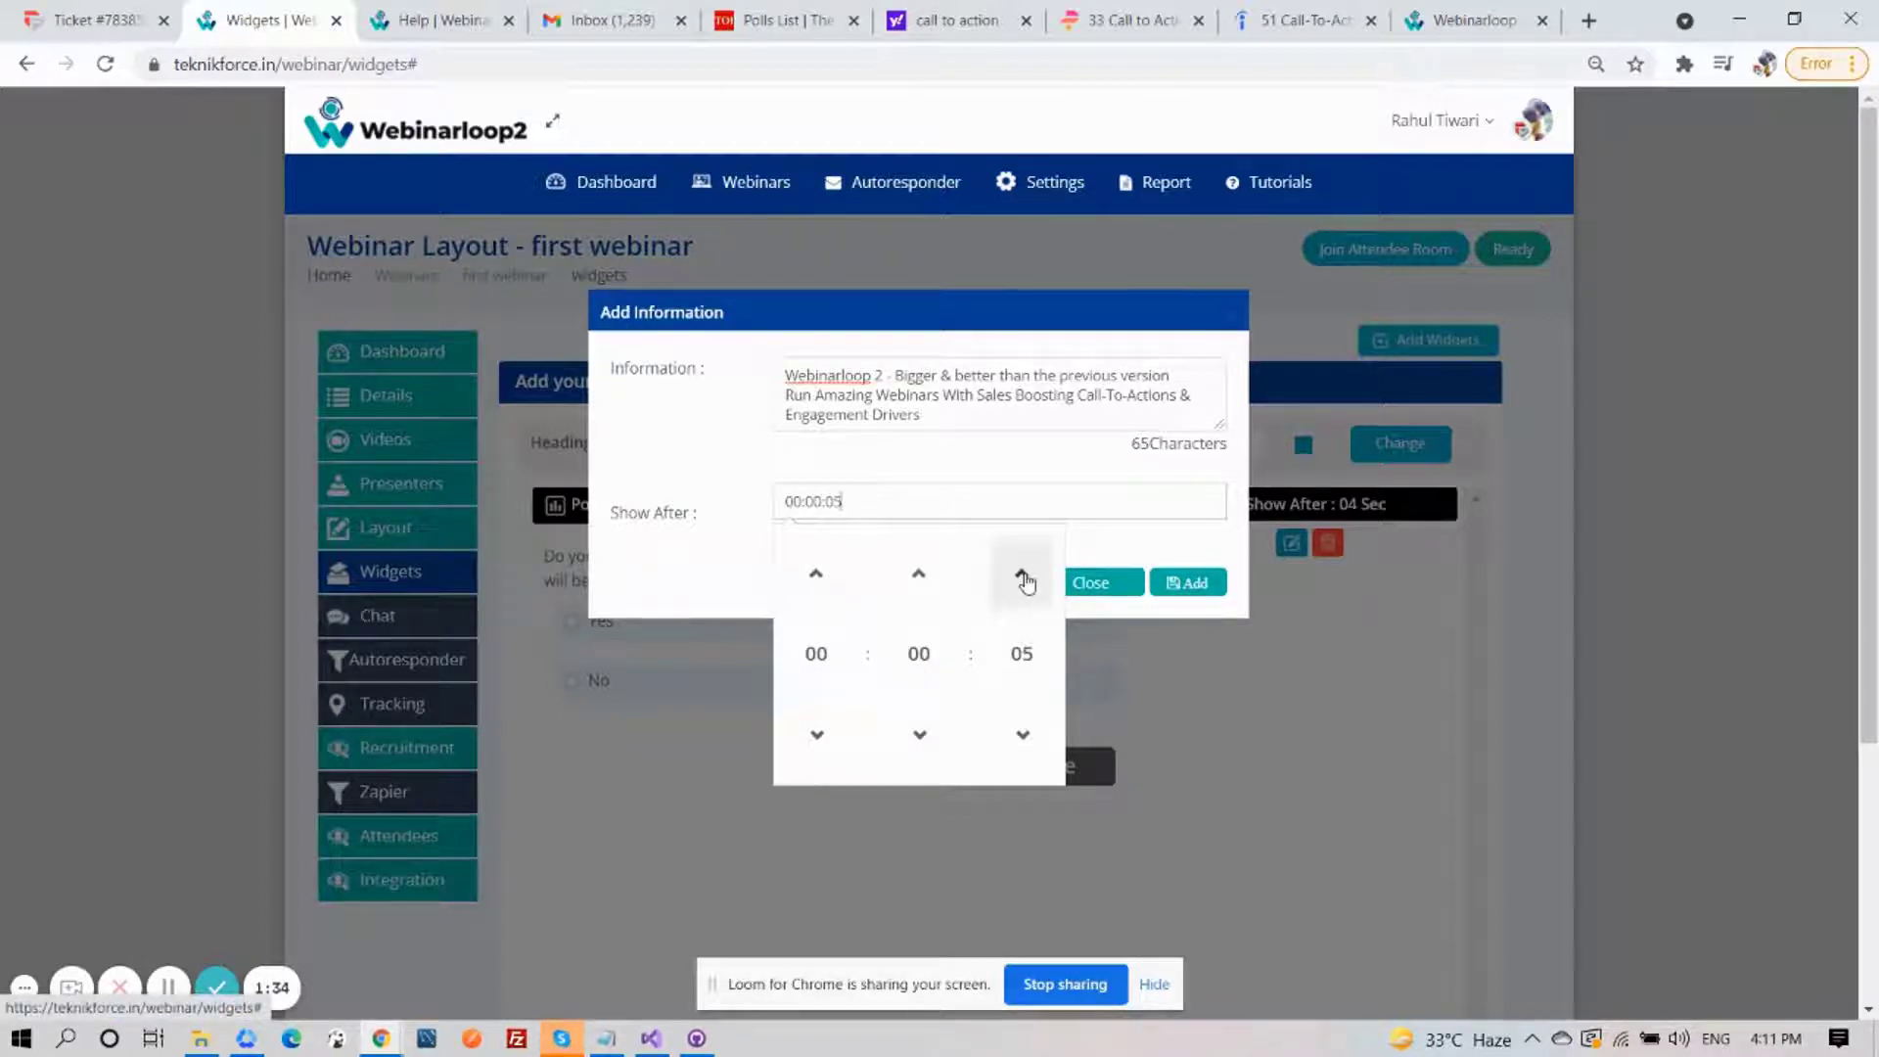
left_click(1023, 578)
left_click(757, 583)
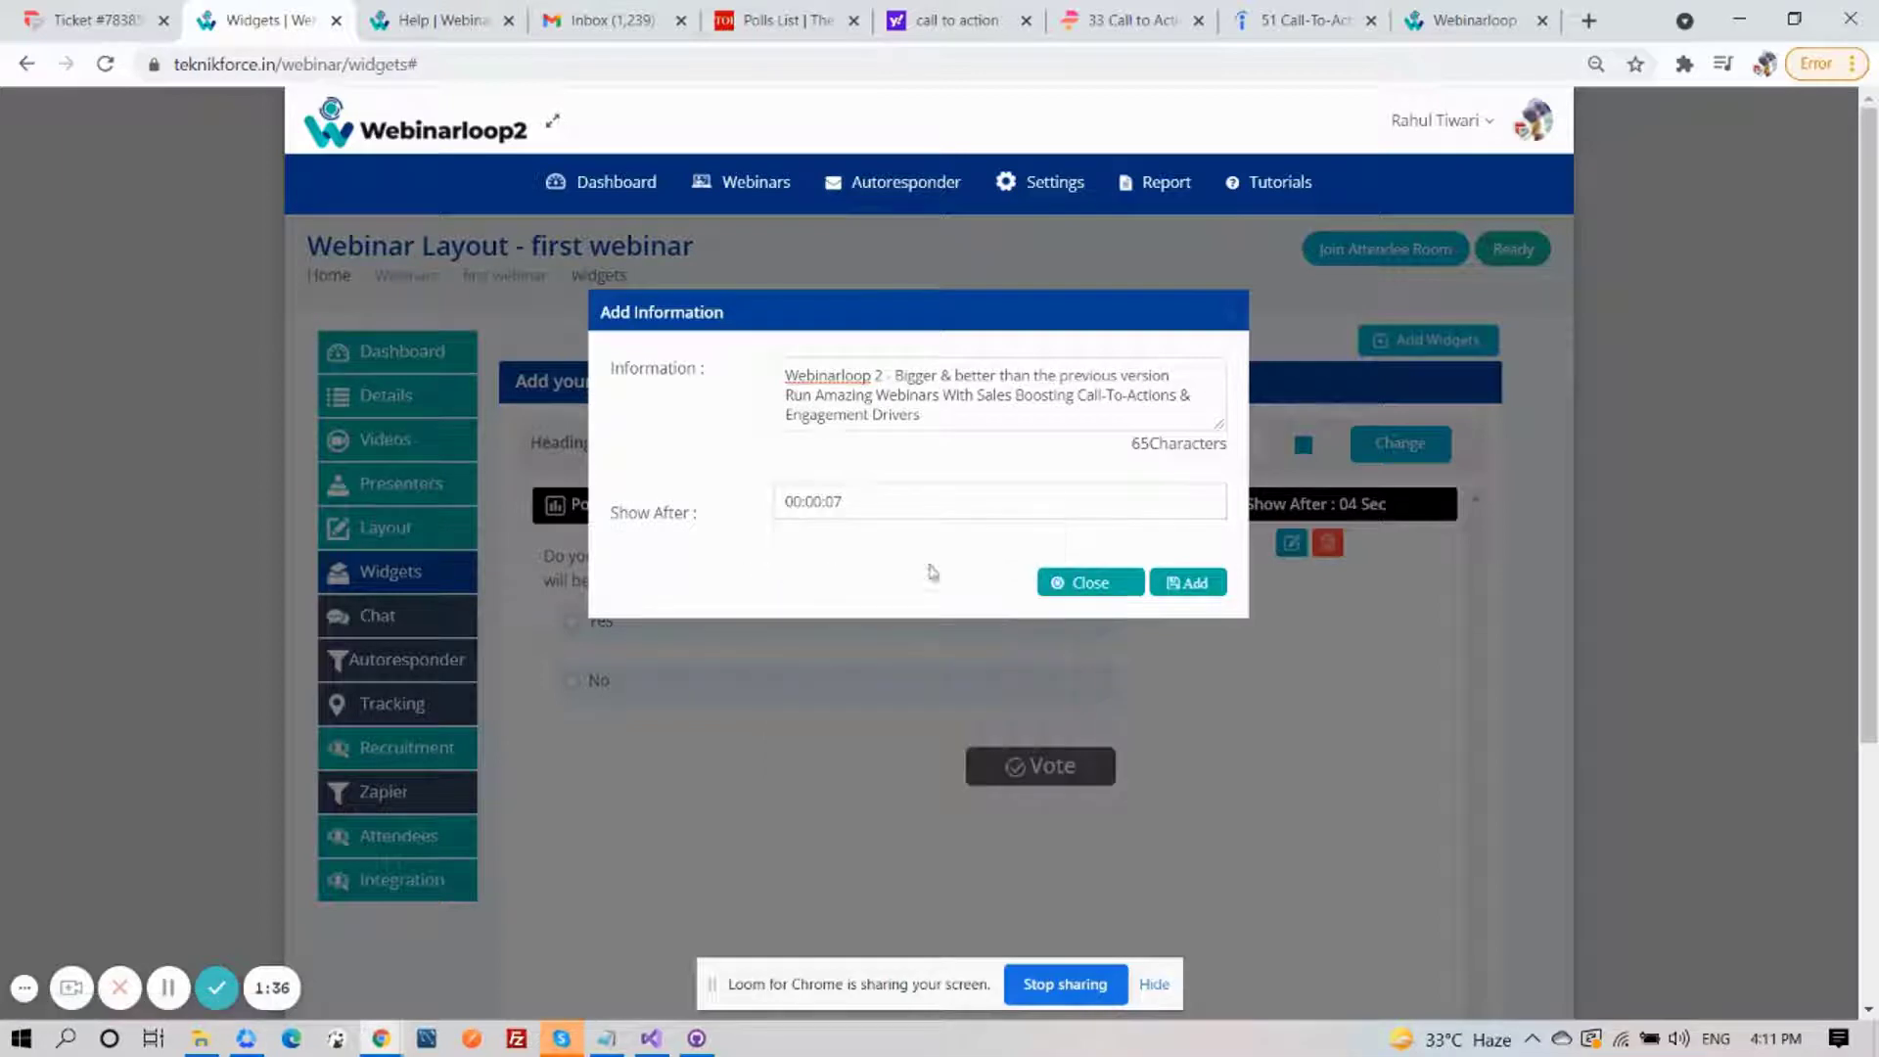
left_click(1179, 590)
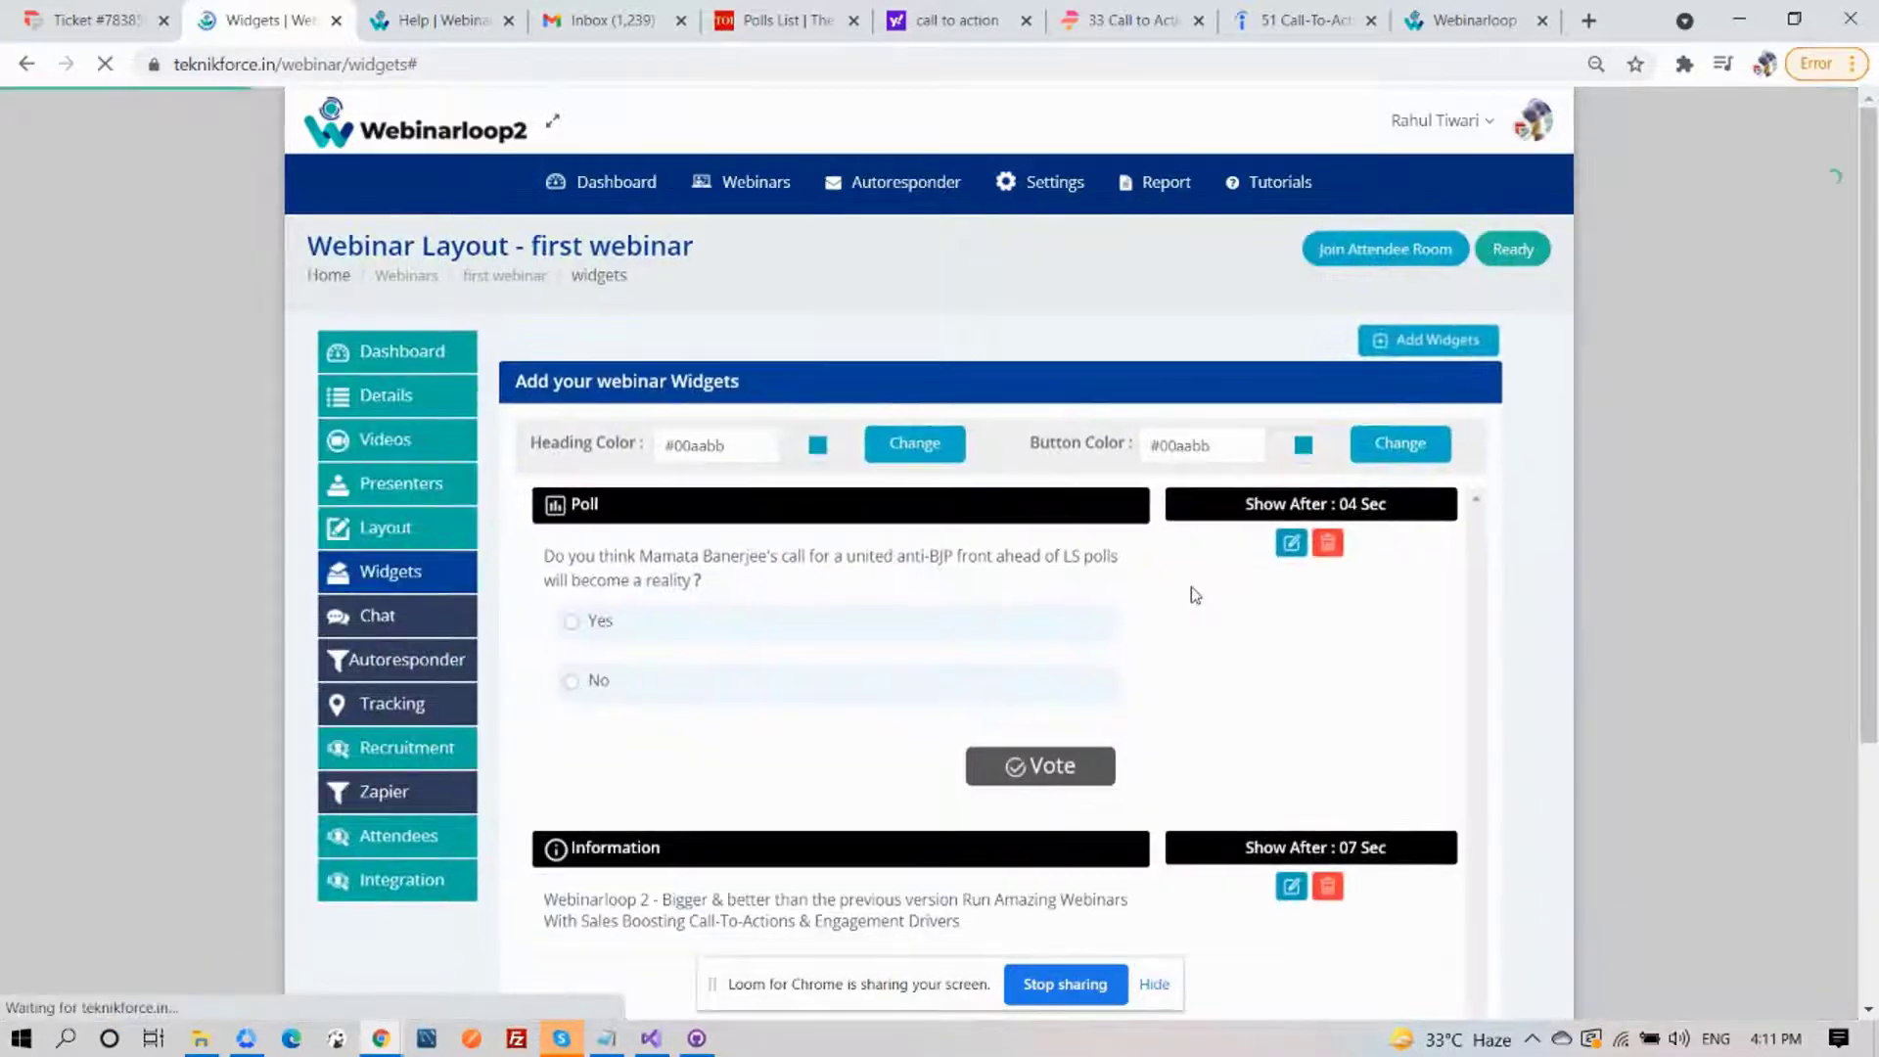
Start an image widget using the file box-c6.png and give it the heading title "Webinarloop Image"
scroll(1194, 596, "down", 4)
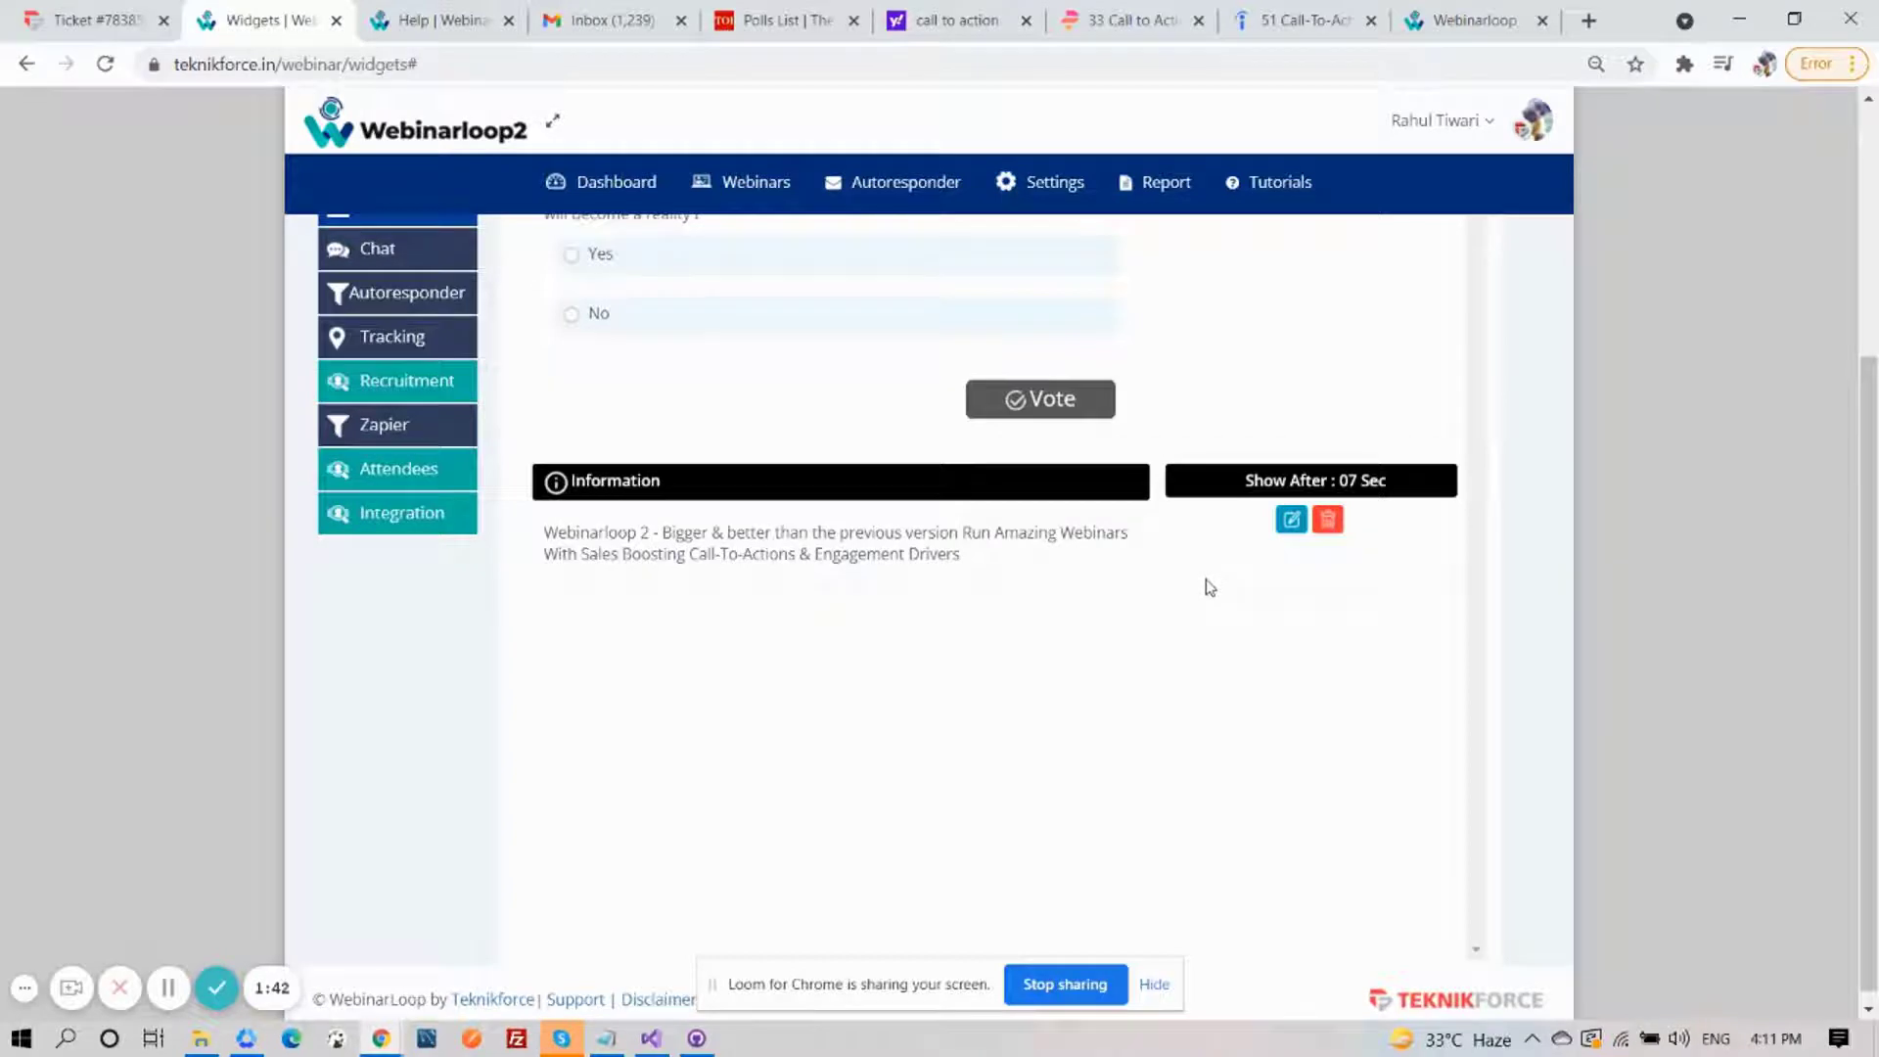
scroll(1214, 597, "up", 1)
scroll(1260, 468, "up", 1)
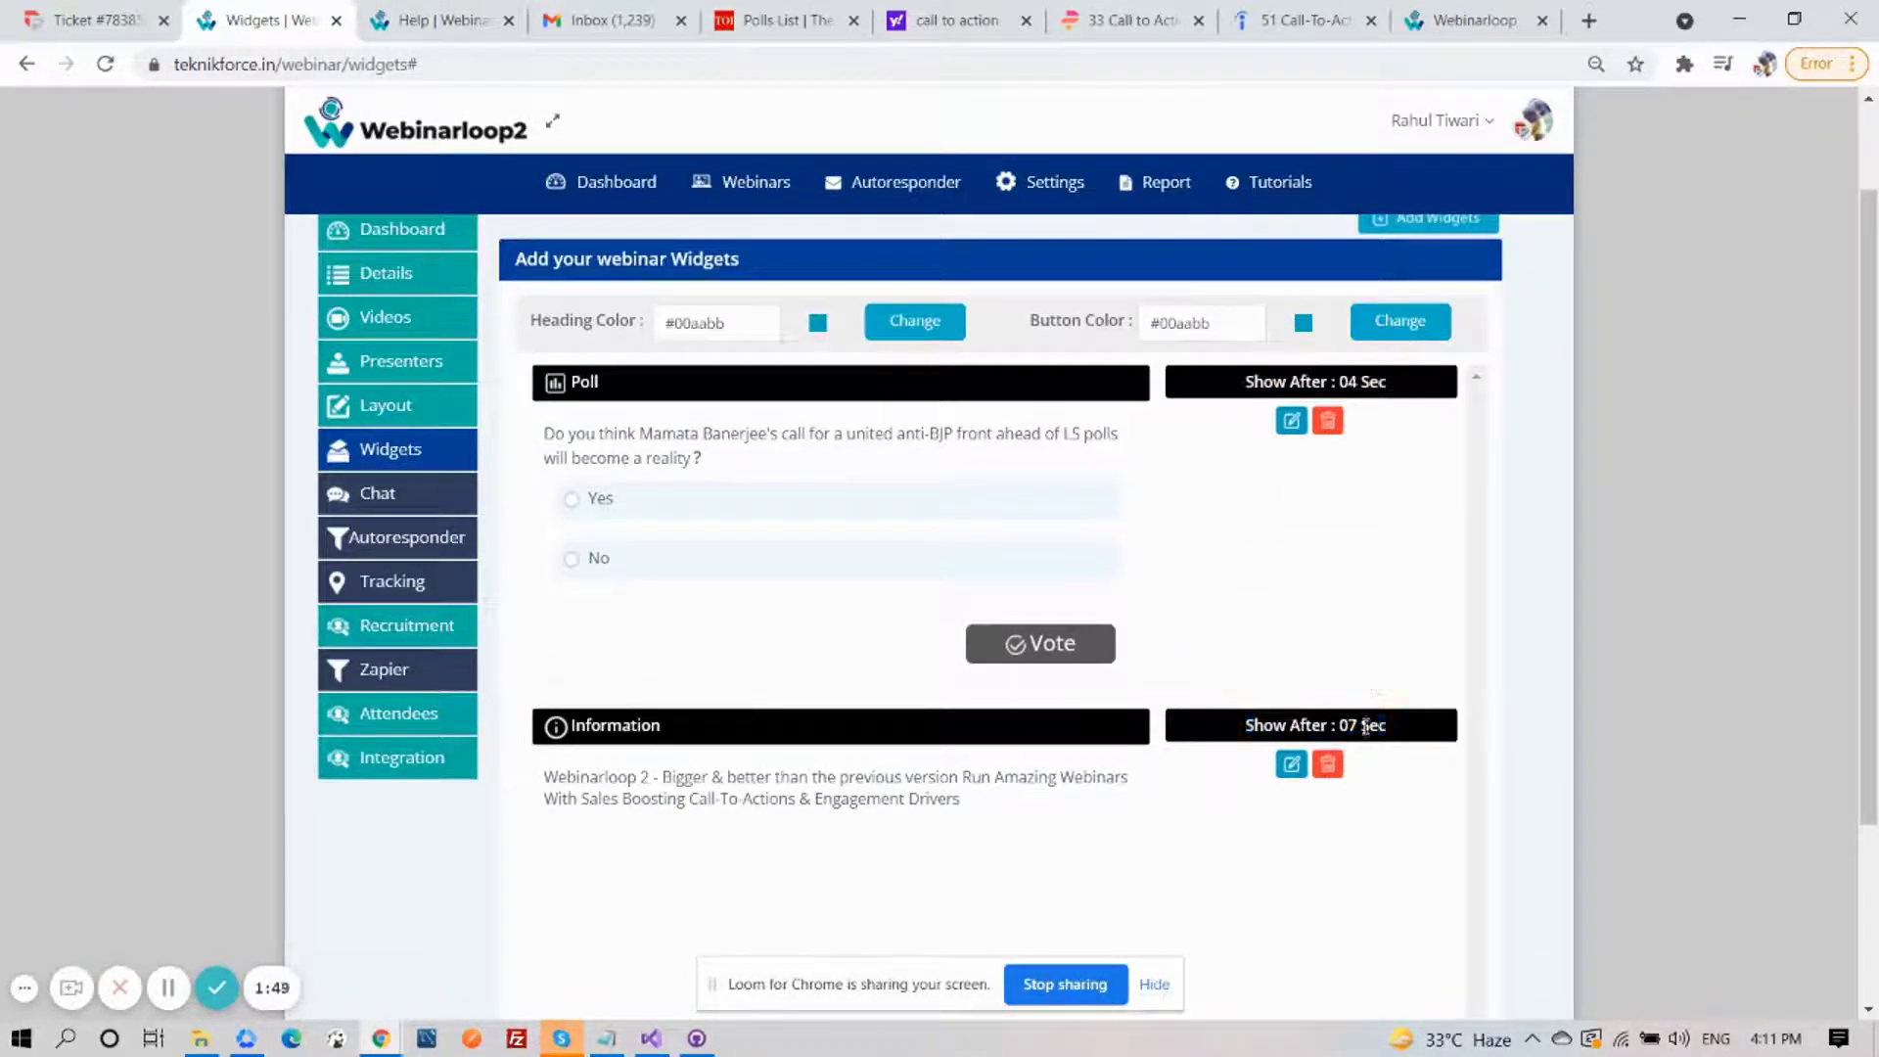
scroll(1339, 591, "up", 1)
left_click(1411, 352)
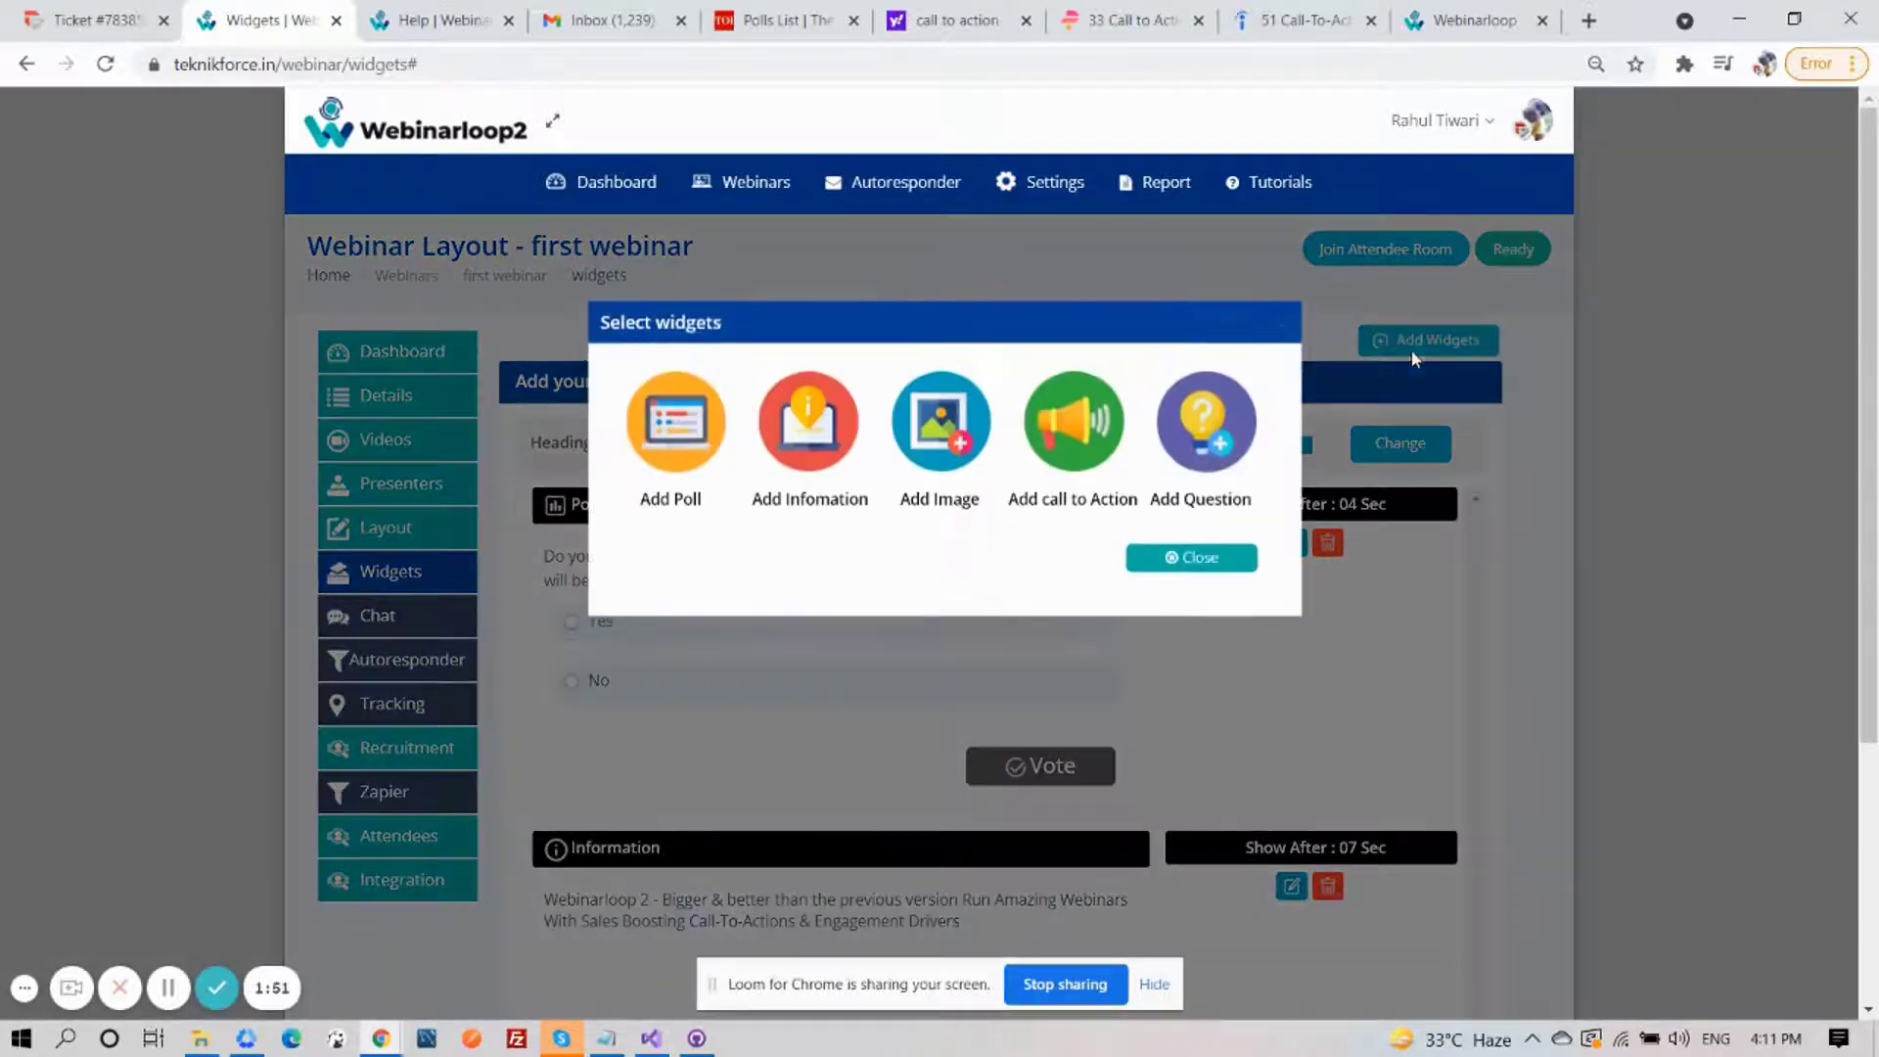
left_click(941, 468)
left_click(826, 385)
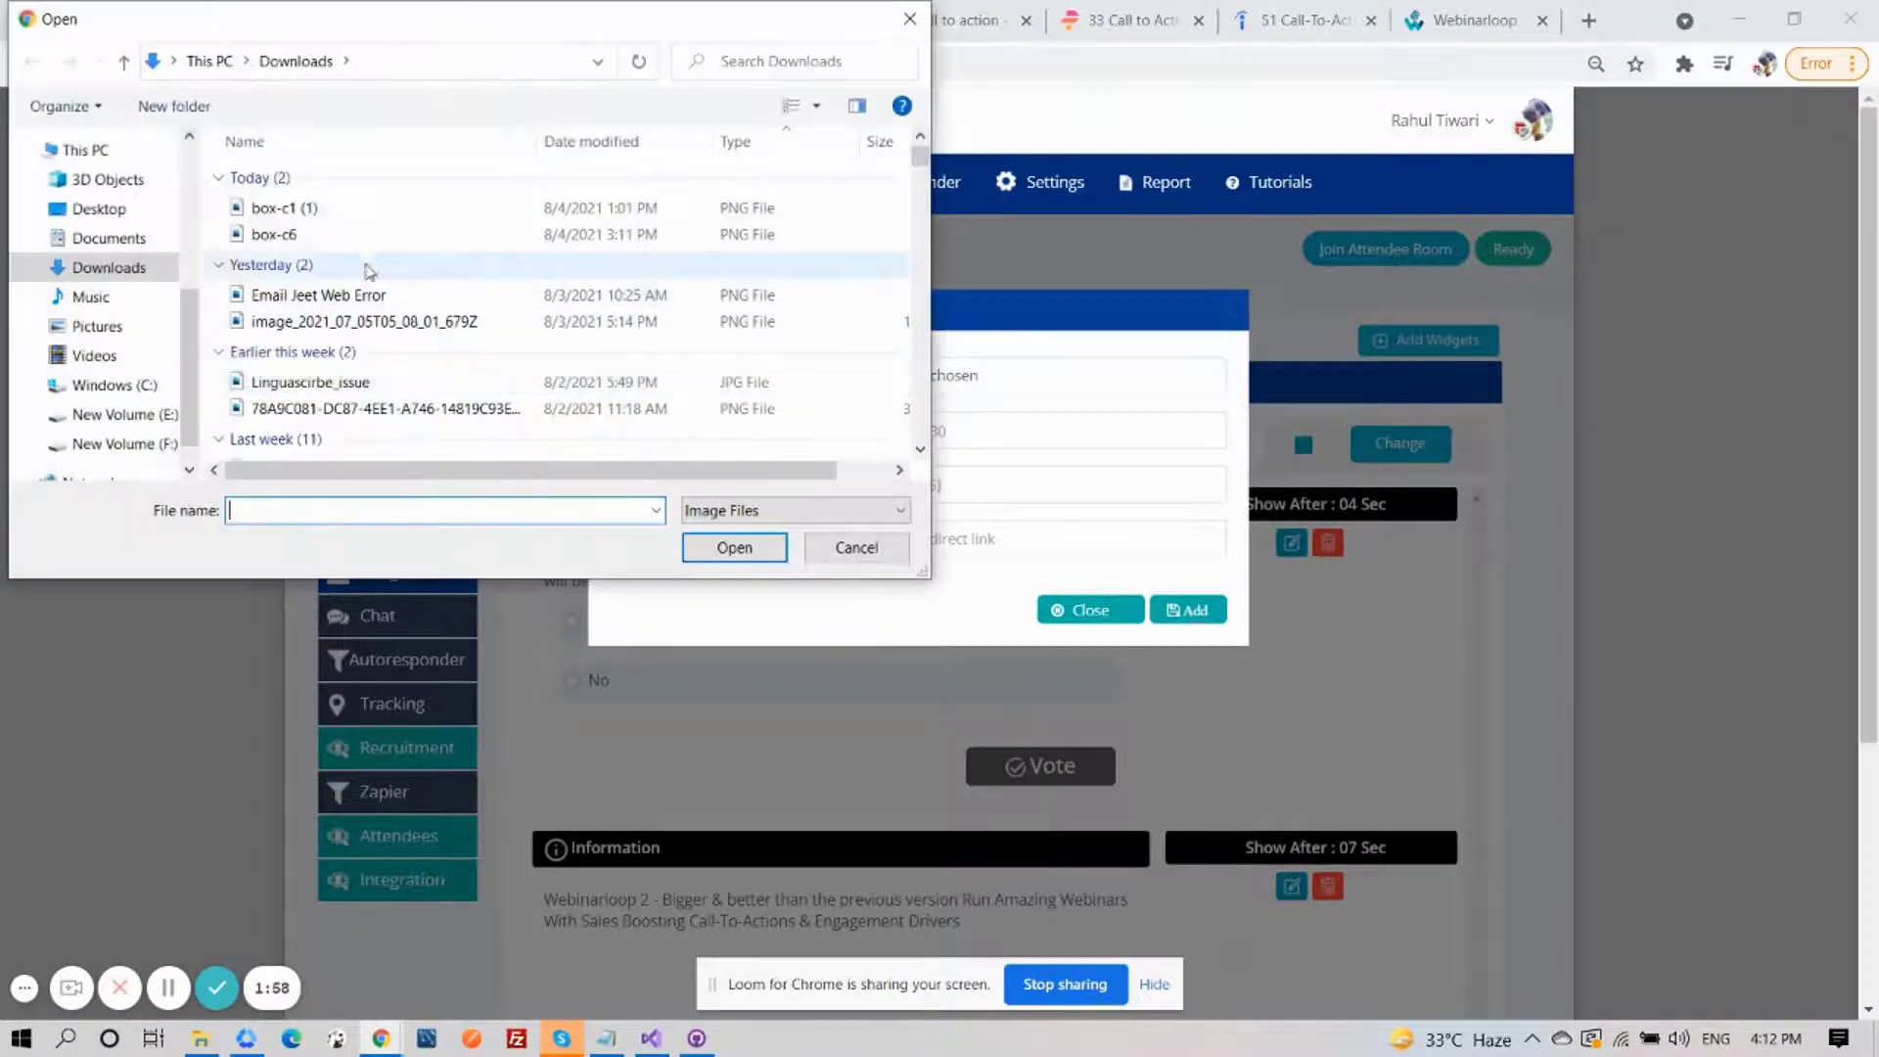
double_click(314, 238)
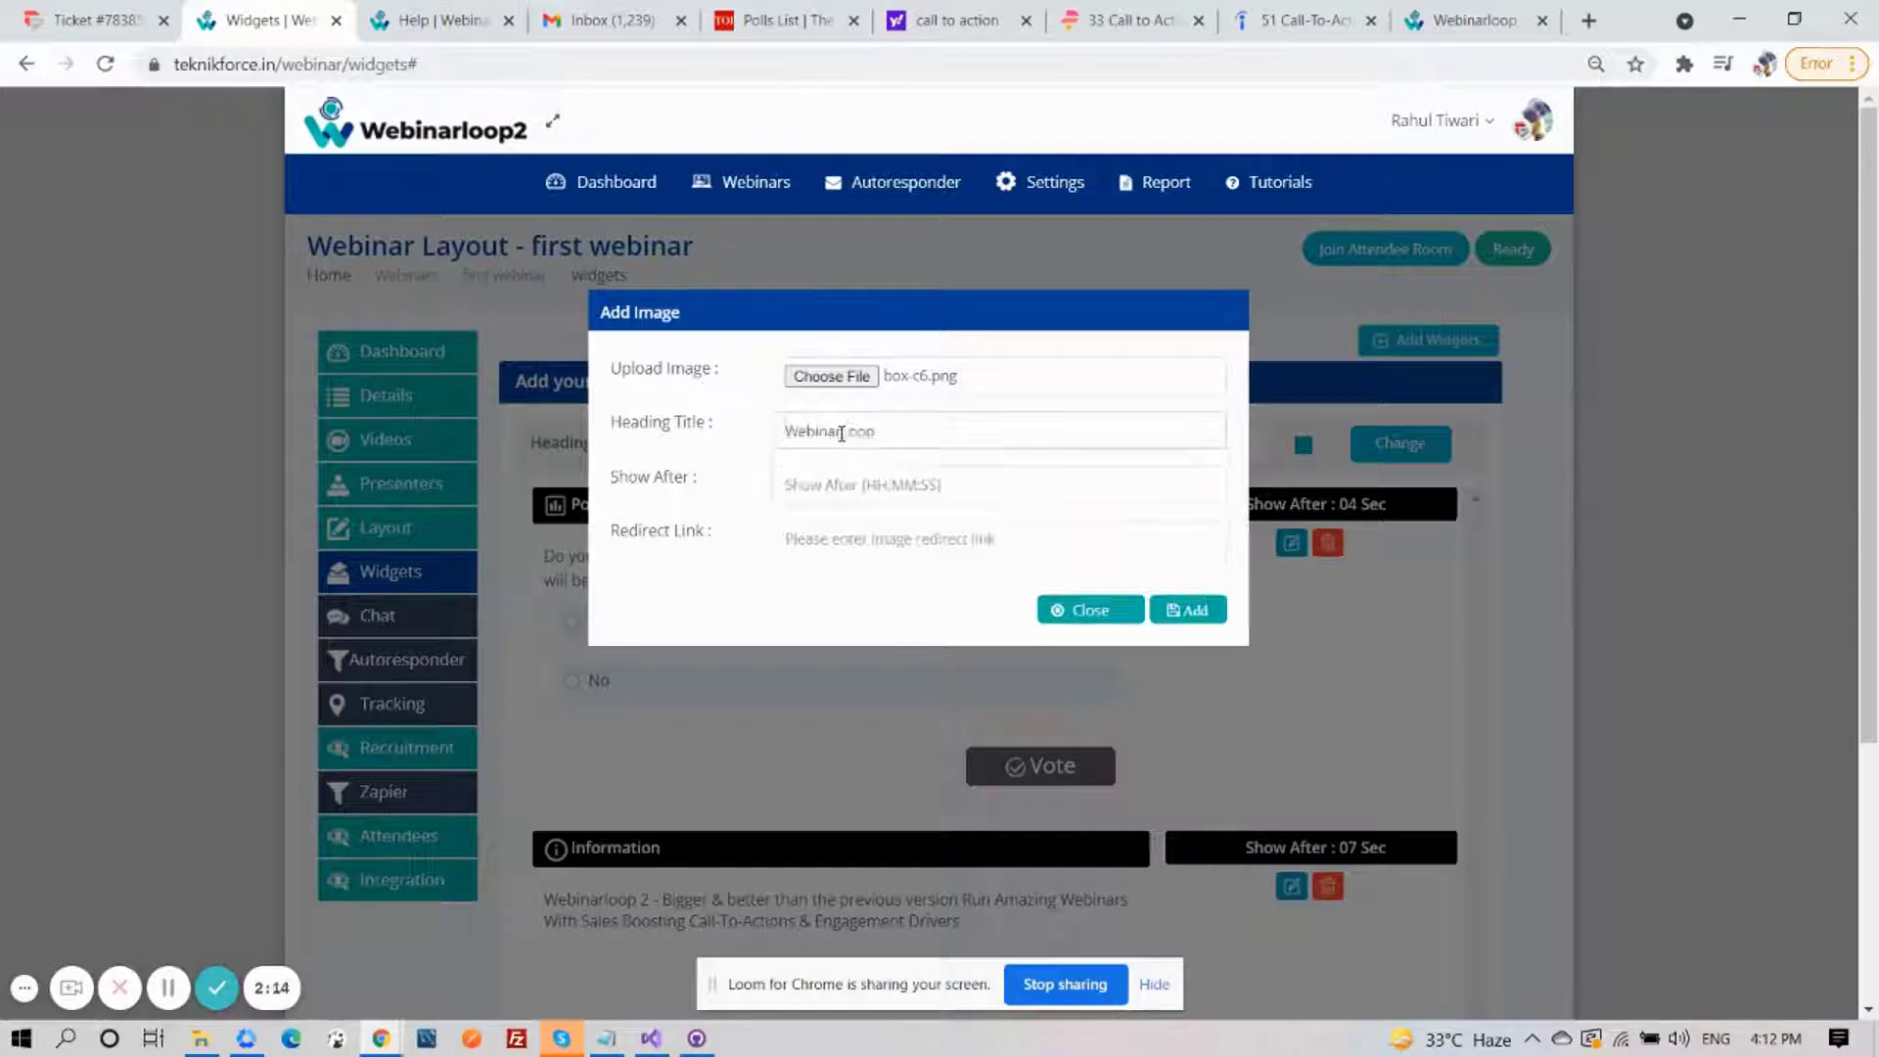
type("Image")
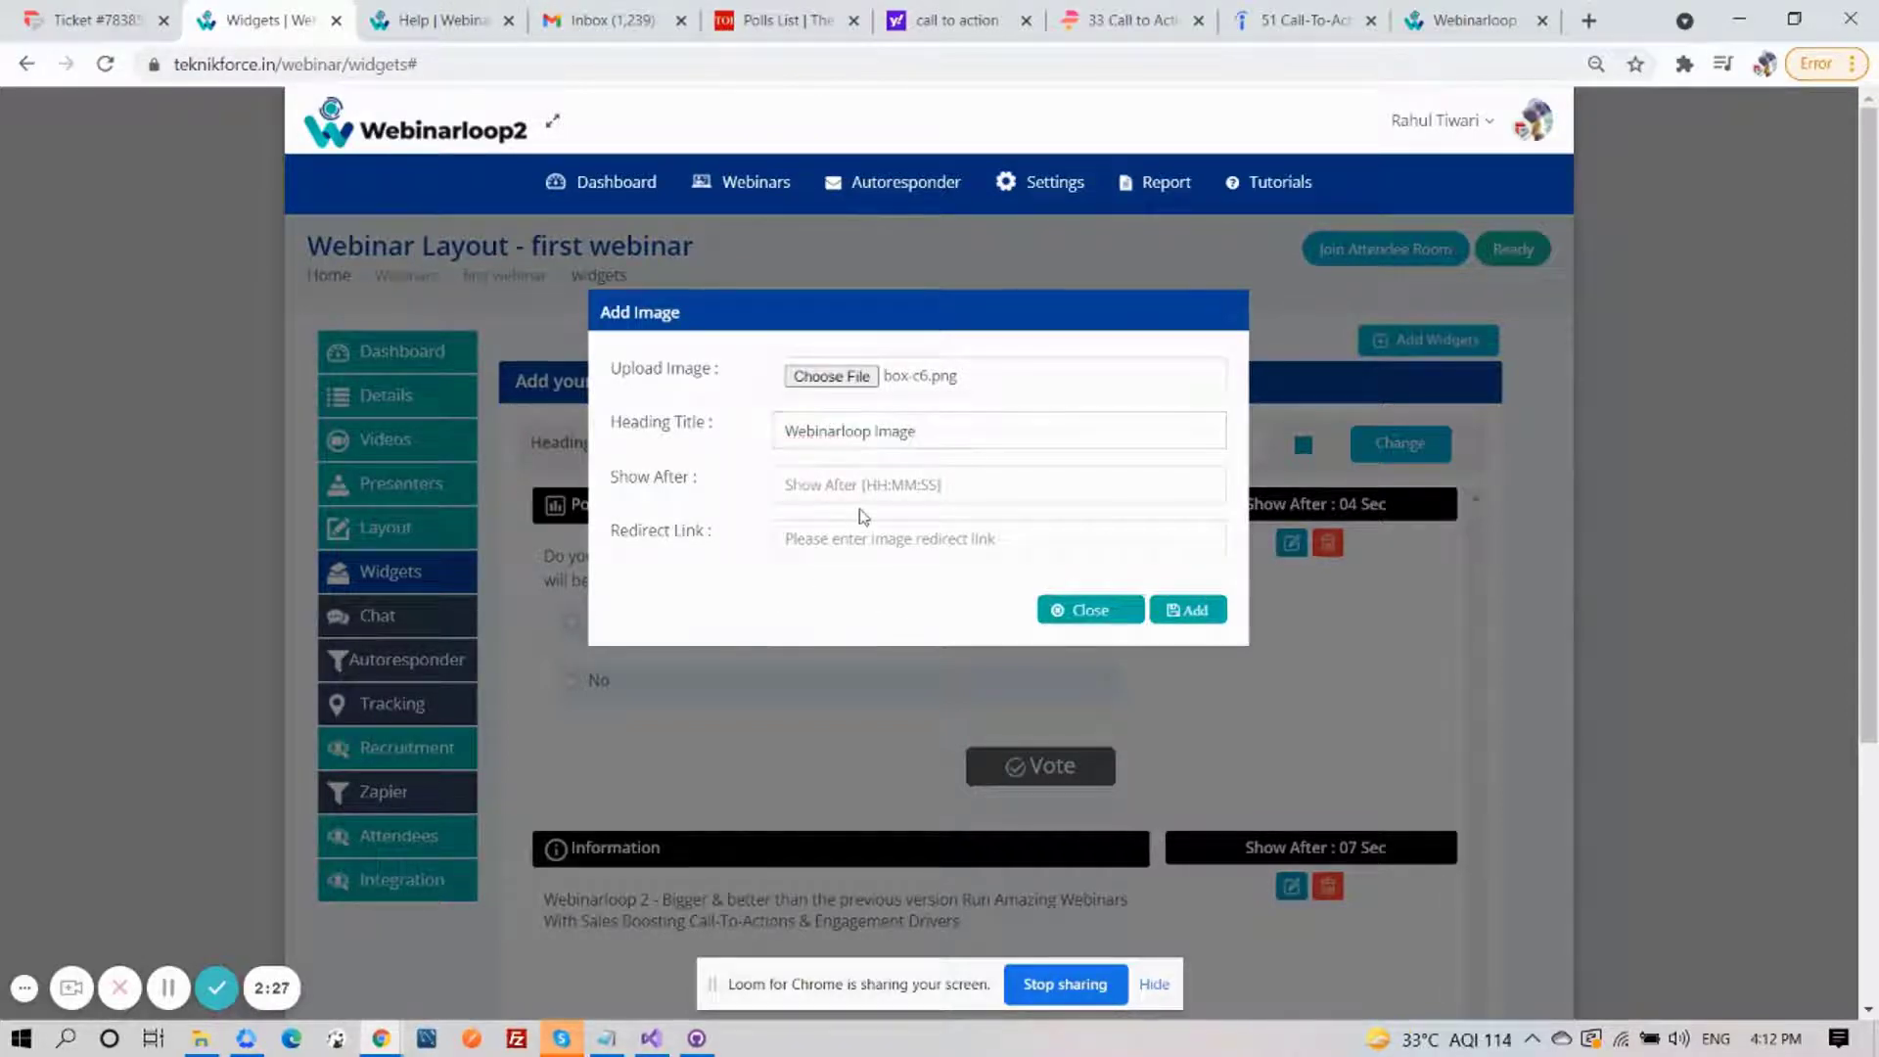
Set the image widget's show-after time to 00:00:10
left_click(865, 486)
left_click(1020, 556)
left_click(1021, 556)
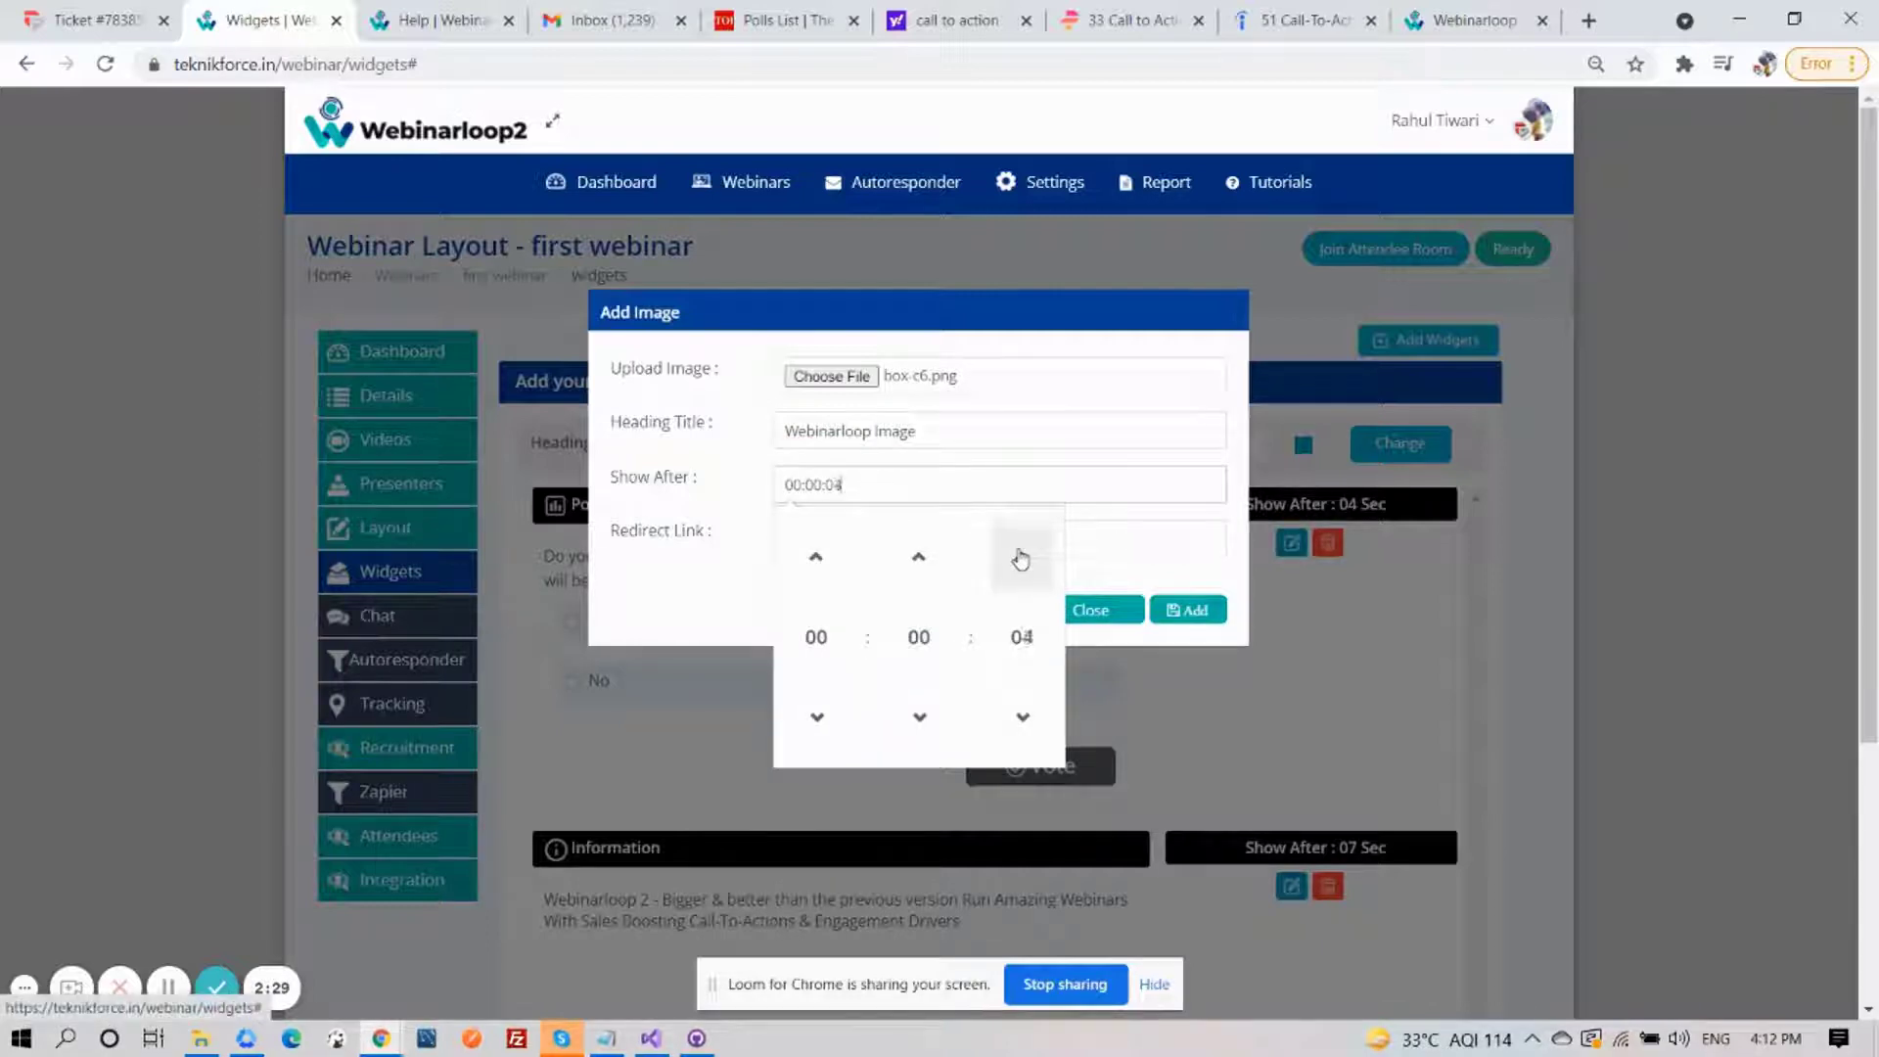
left_click(1021, 556)
left_click(1021, 556)
left_click(1021, 556)
left_click(1021, 556)
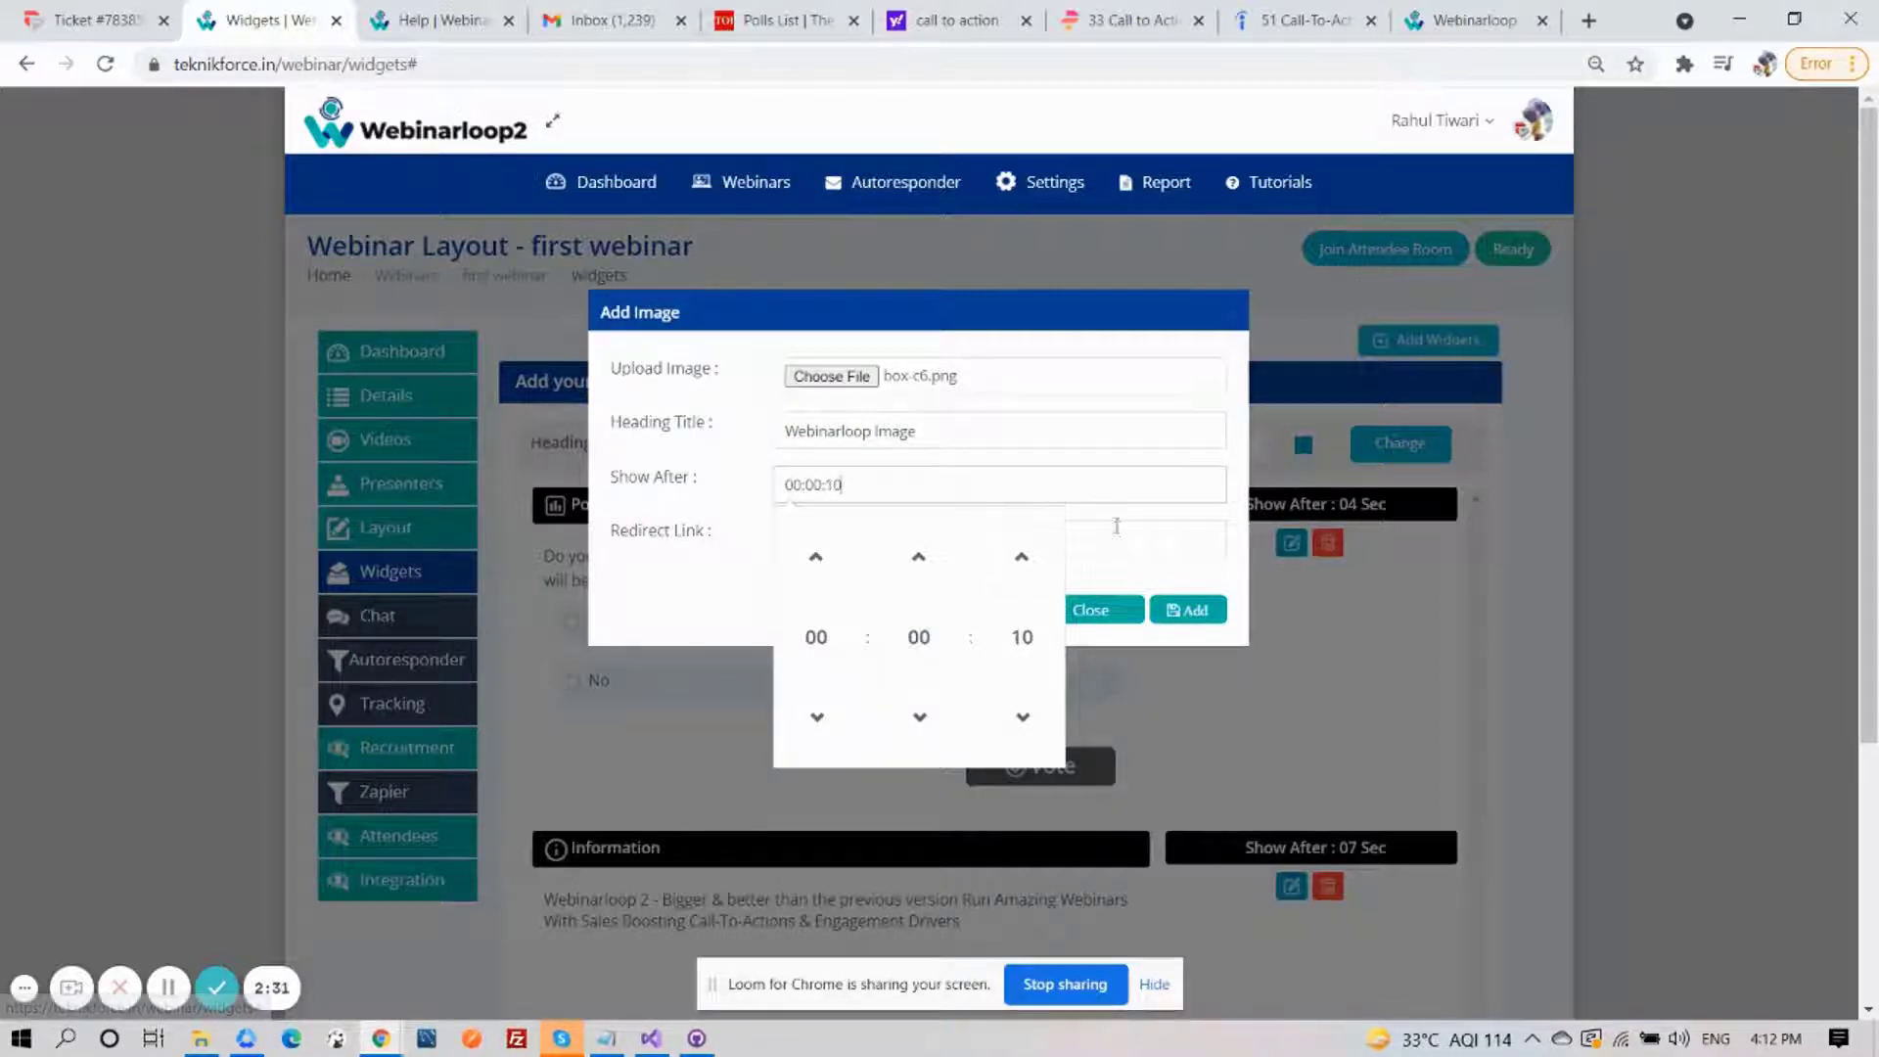
left_click(1119, 525)
left_click_drag(711, 541, 613, 542)
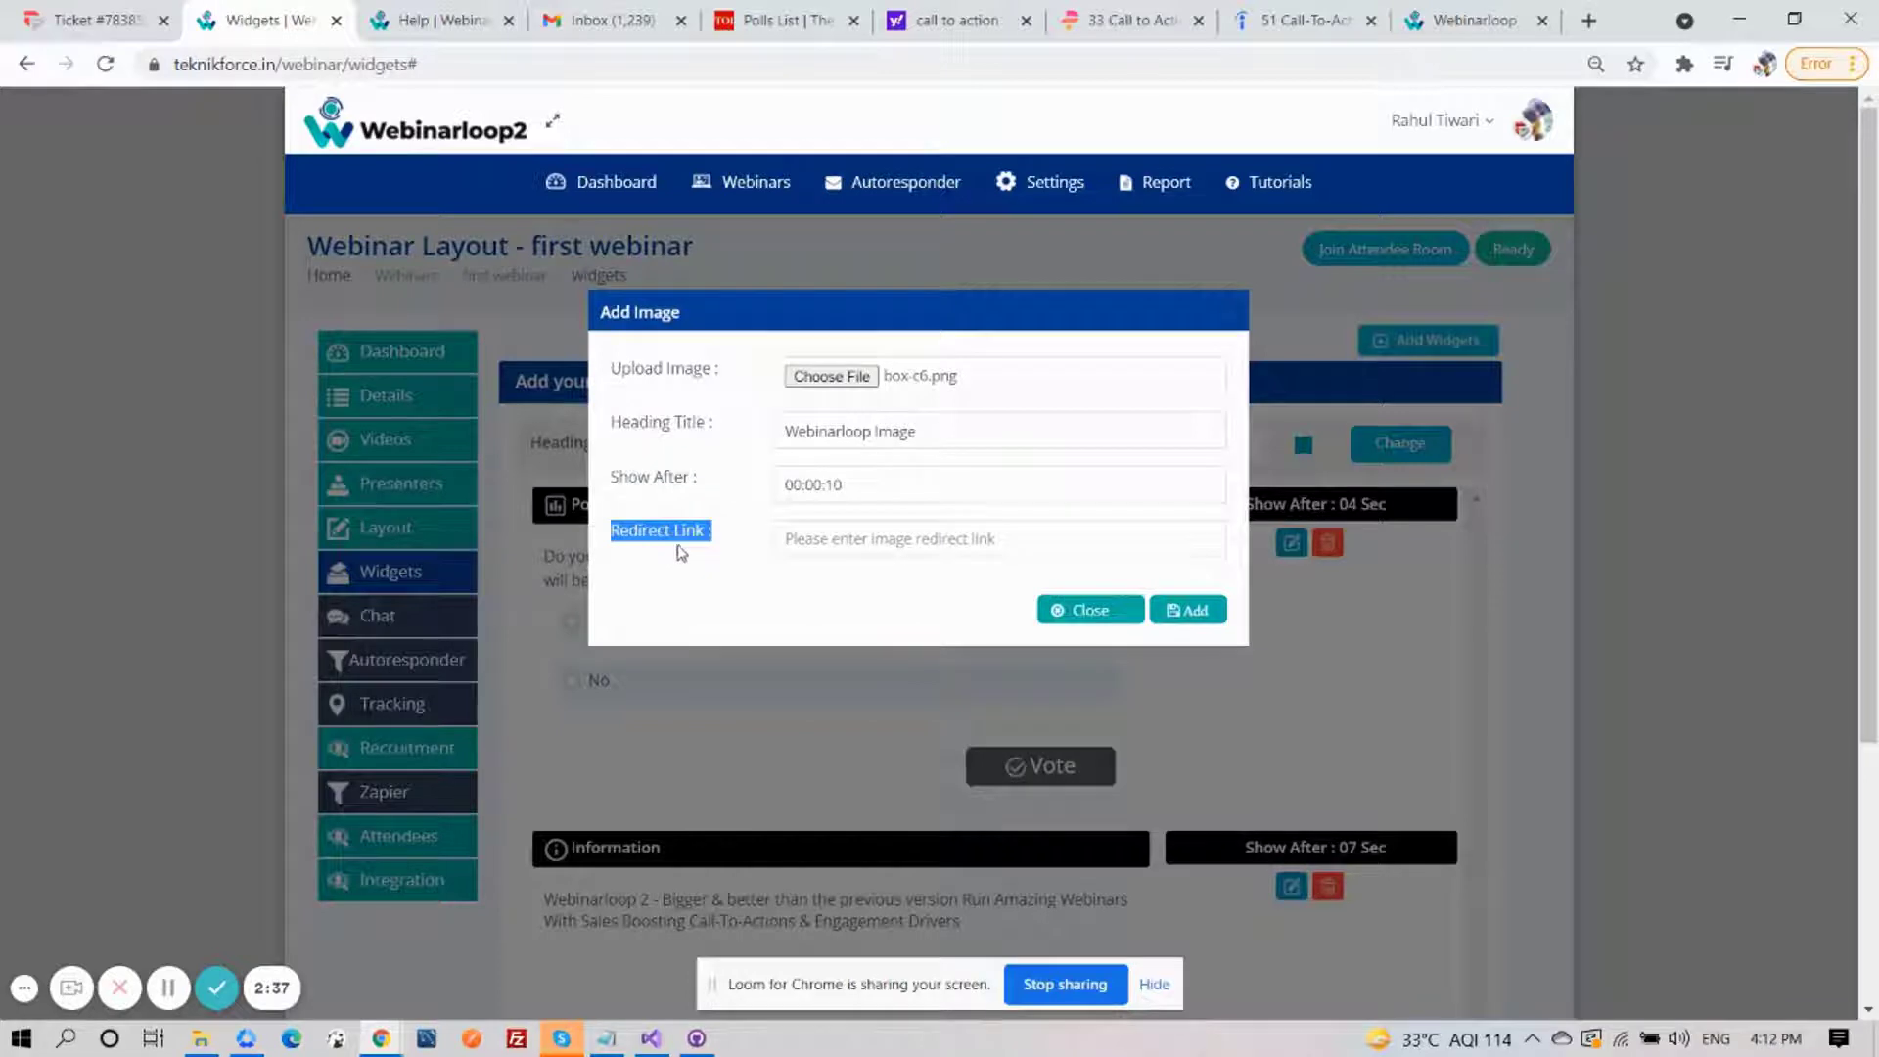
left_click(833, 536)
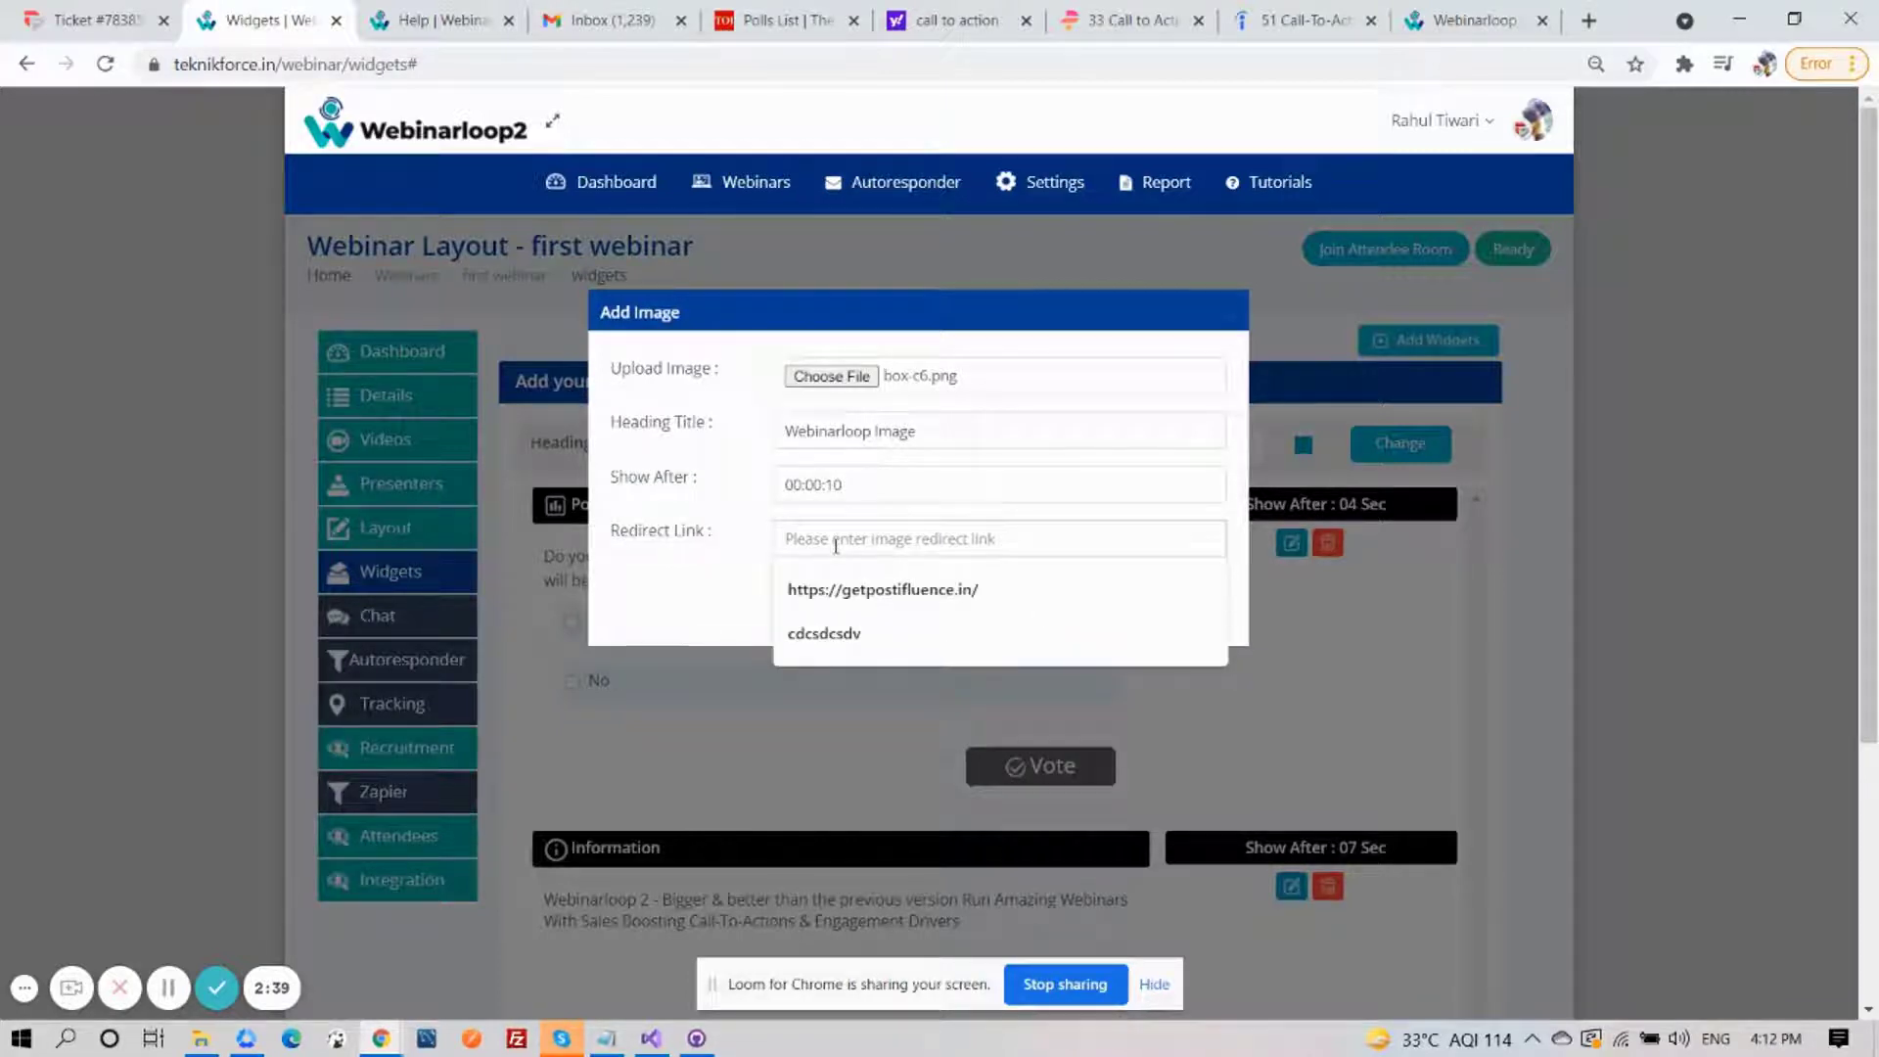
type("https://getwebinarloop.in/")
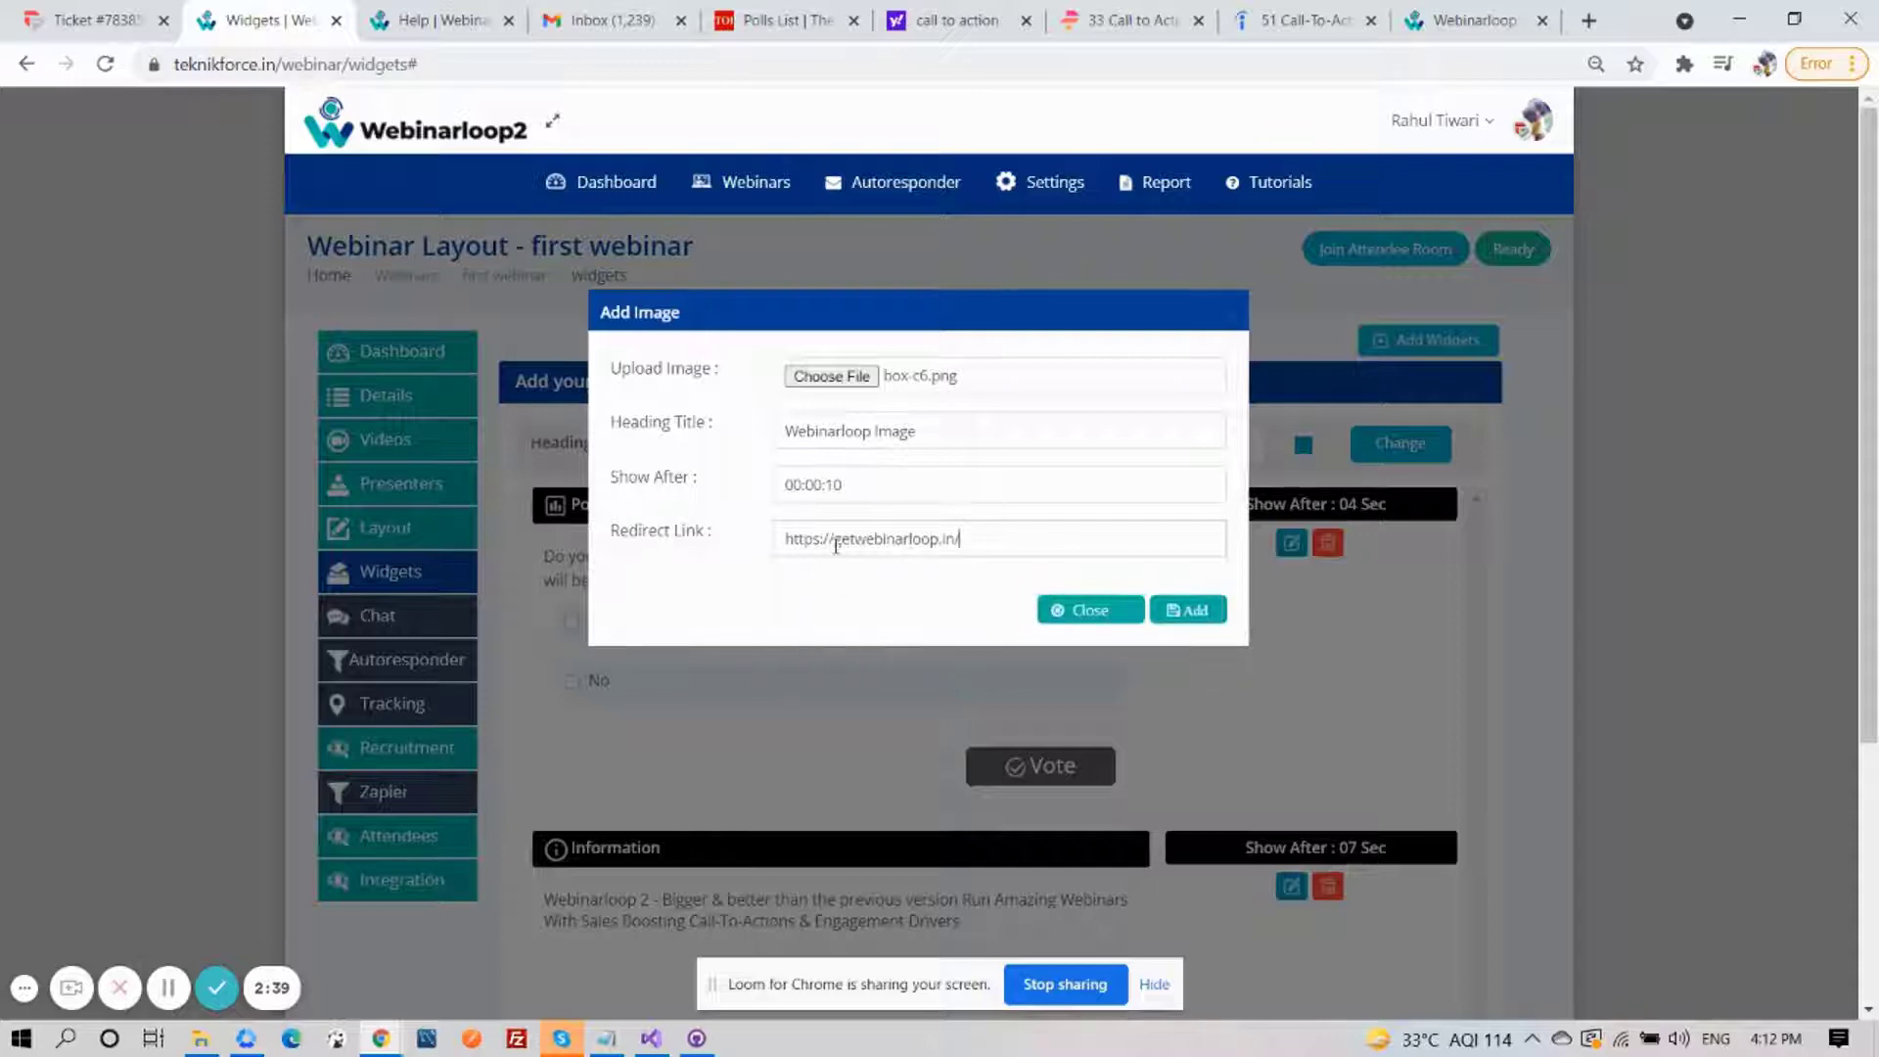
Add the configured image widget to the webinar and check its preview in the widget list
left_click(1192, 611)
scroll(1199, 622, "down", 4)
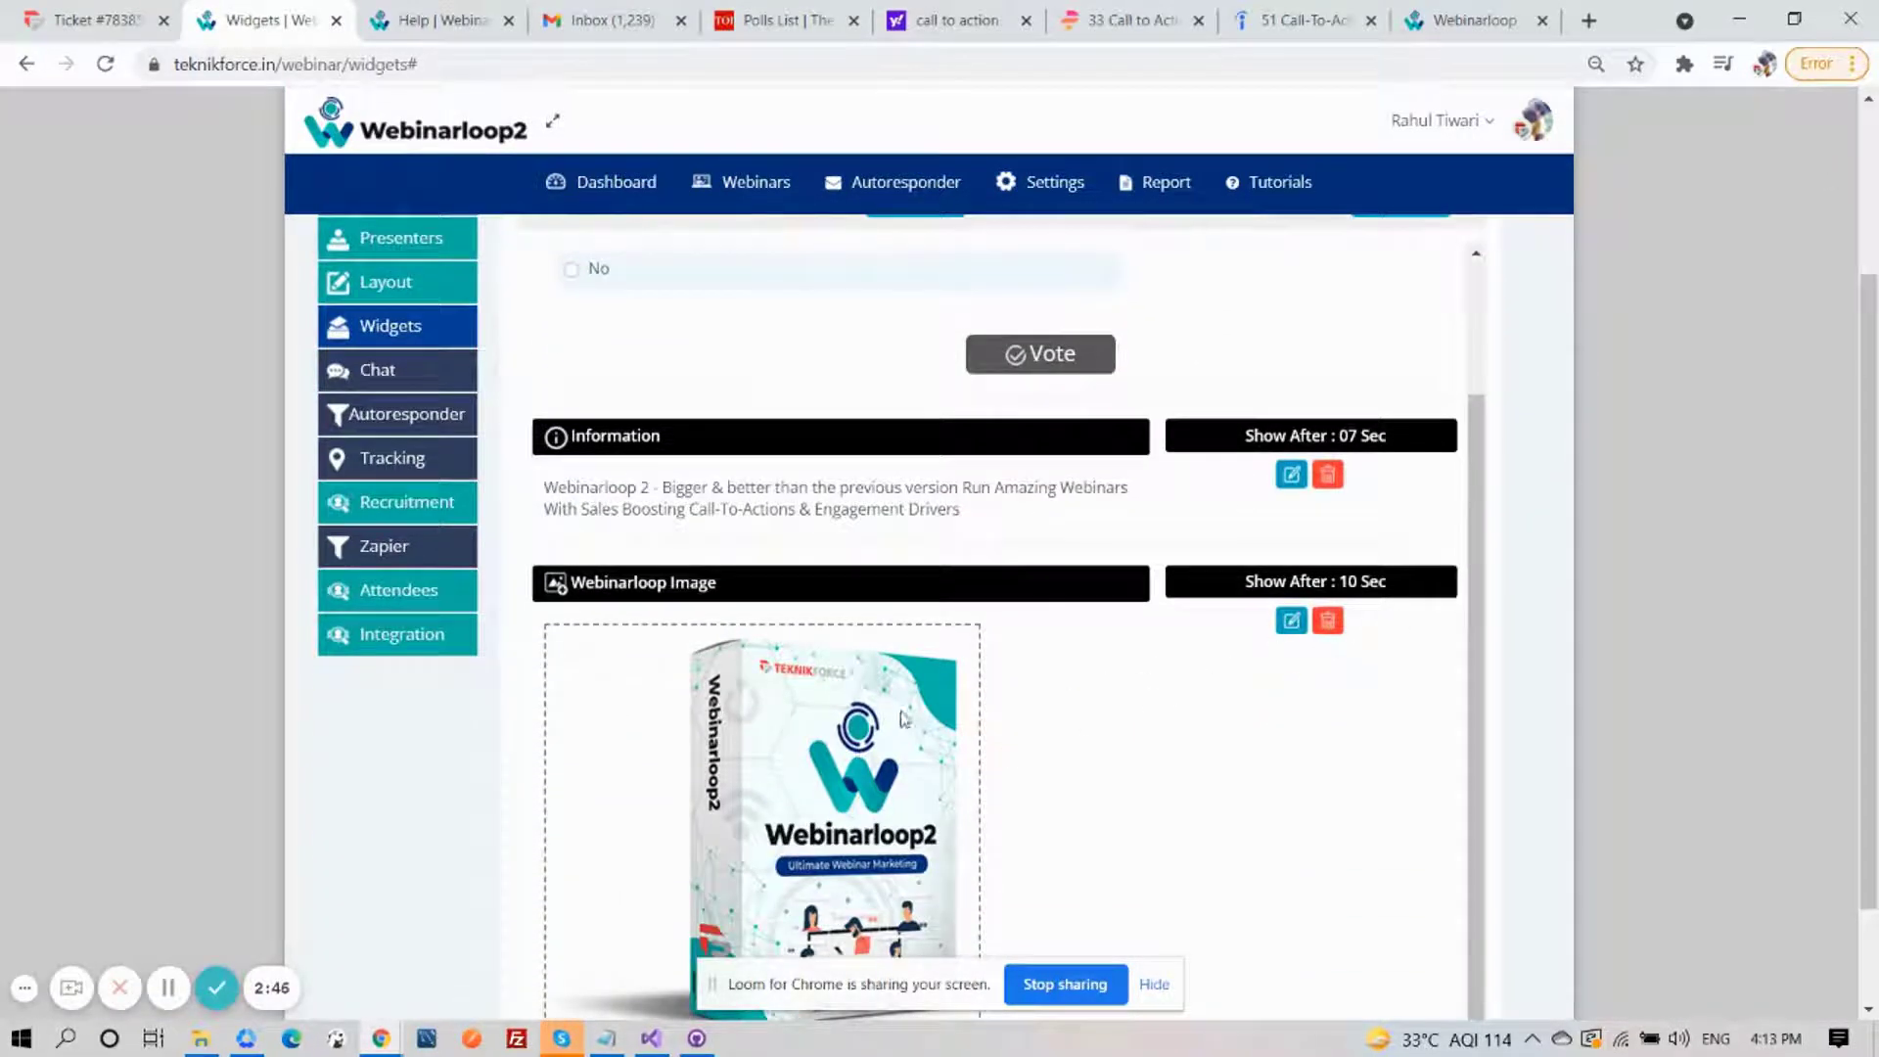
scroll(942, 753, "down", 2)
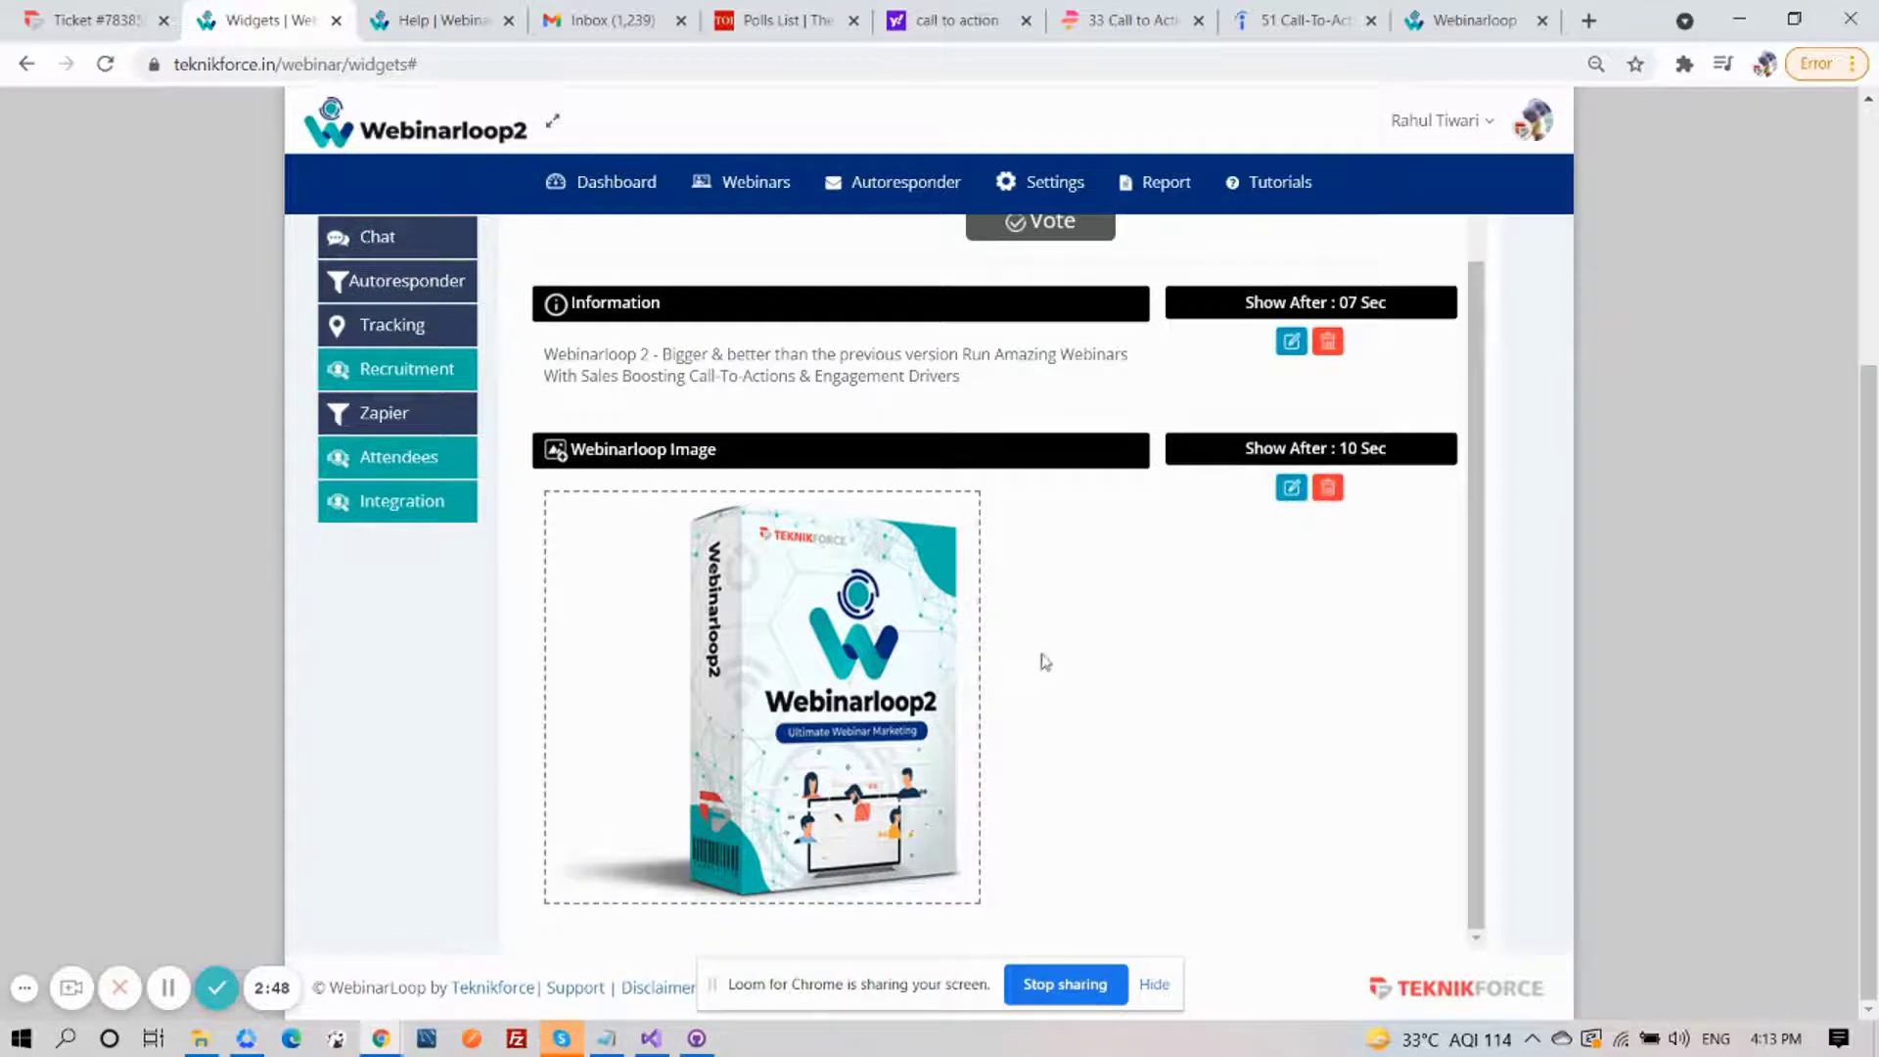
Start a call-to-action widget with the CTA heading "The Free CRM Your Whole Business Will Use"
scroll(1045, 662, "up", 5)
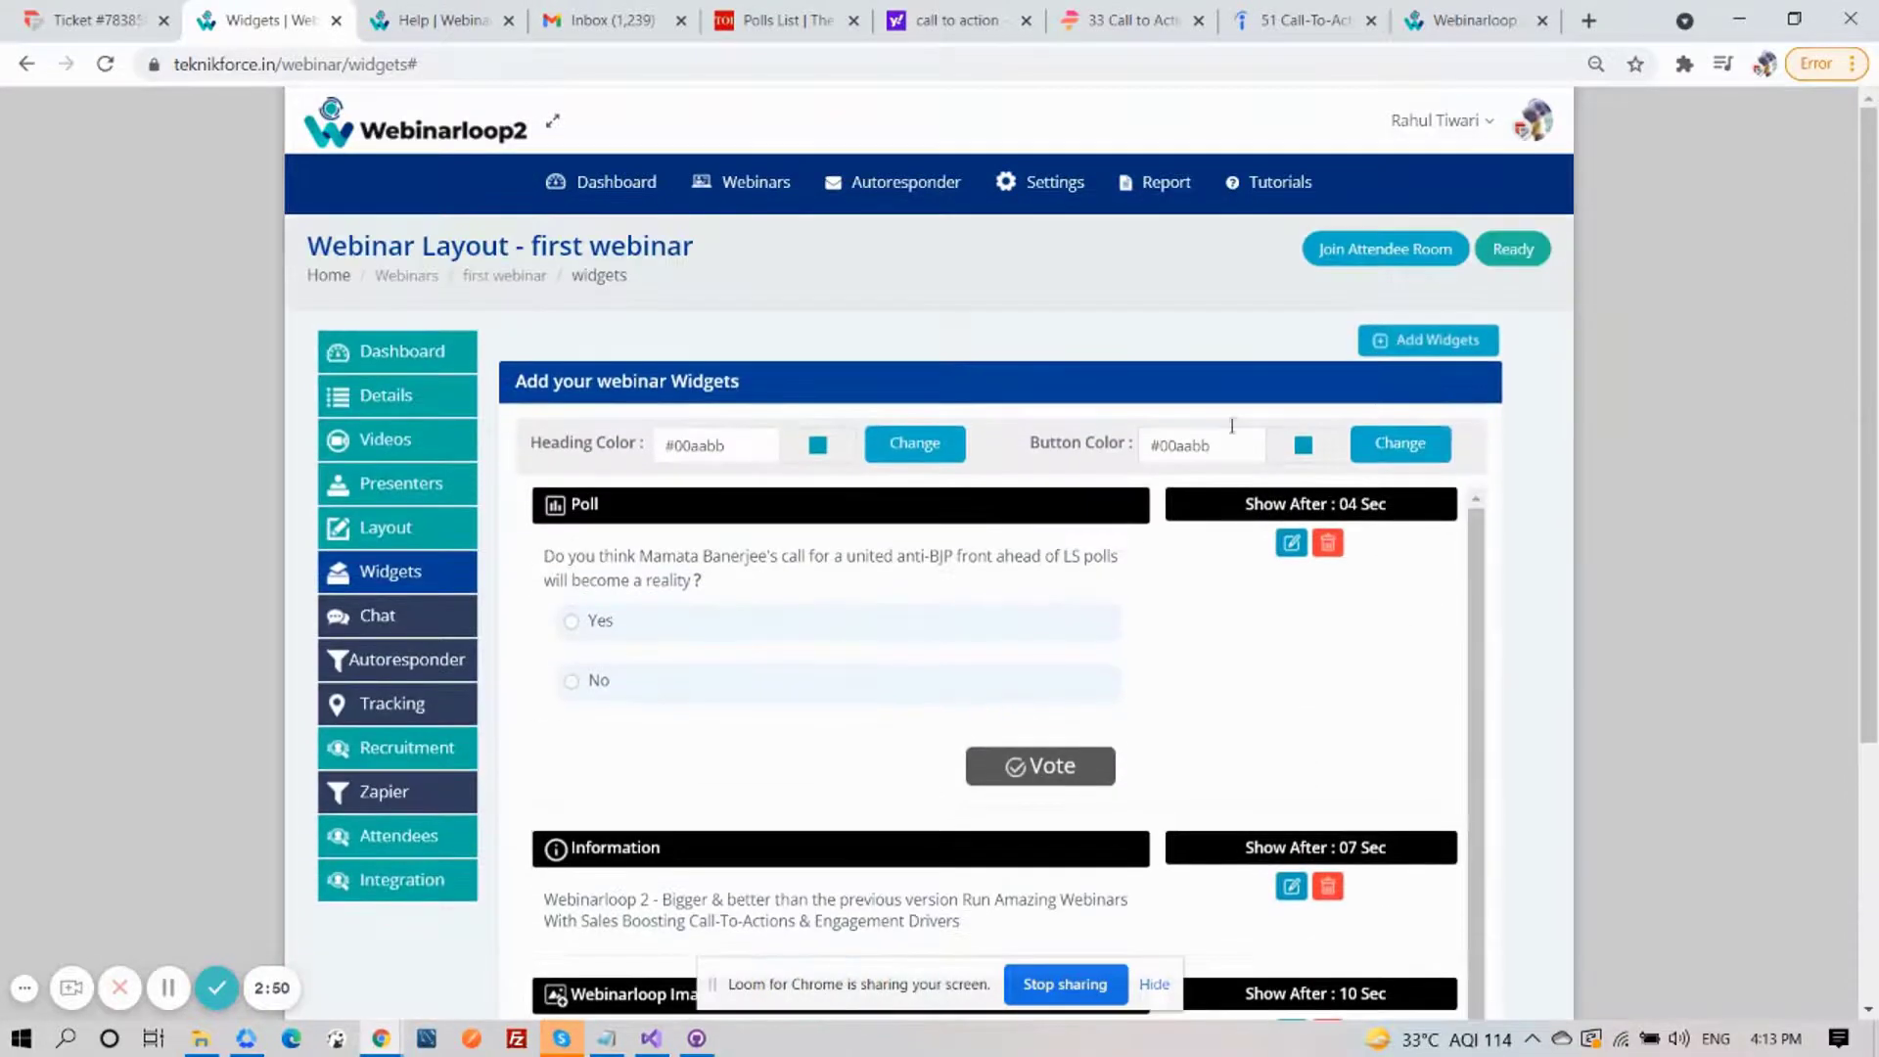
left_click(1409, 344)
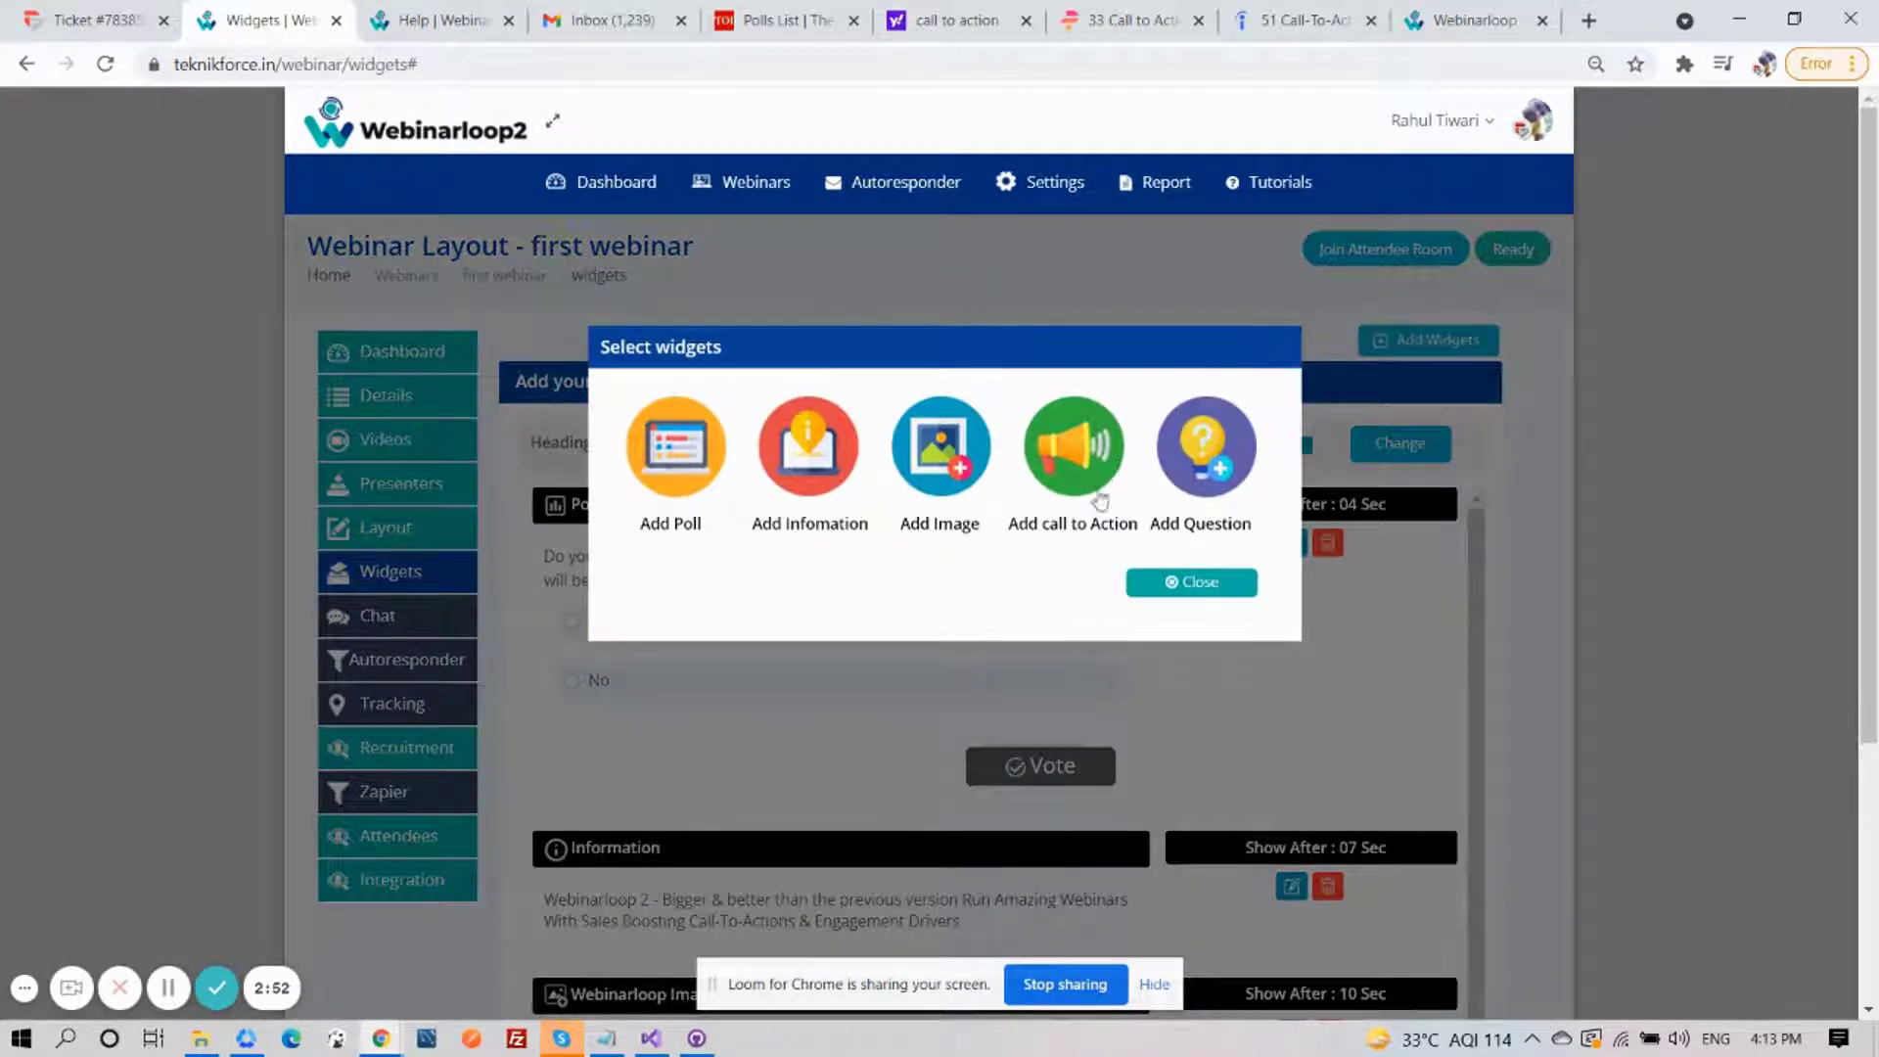
left_click(1071, 466)
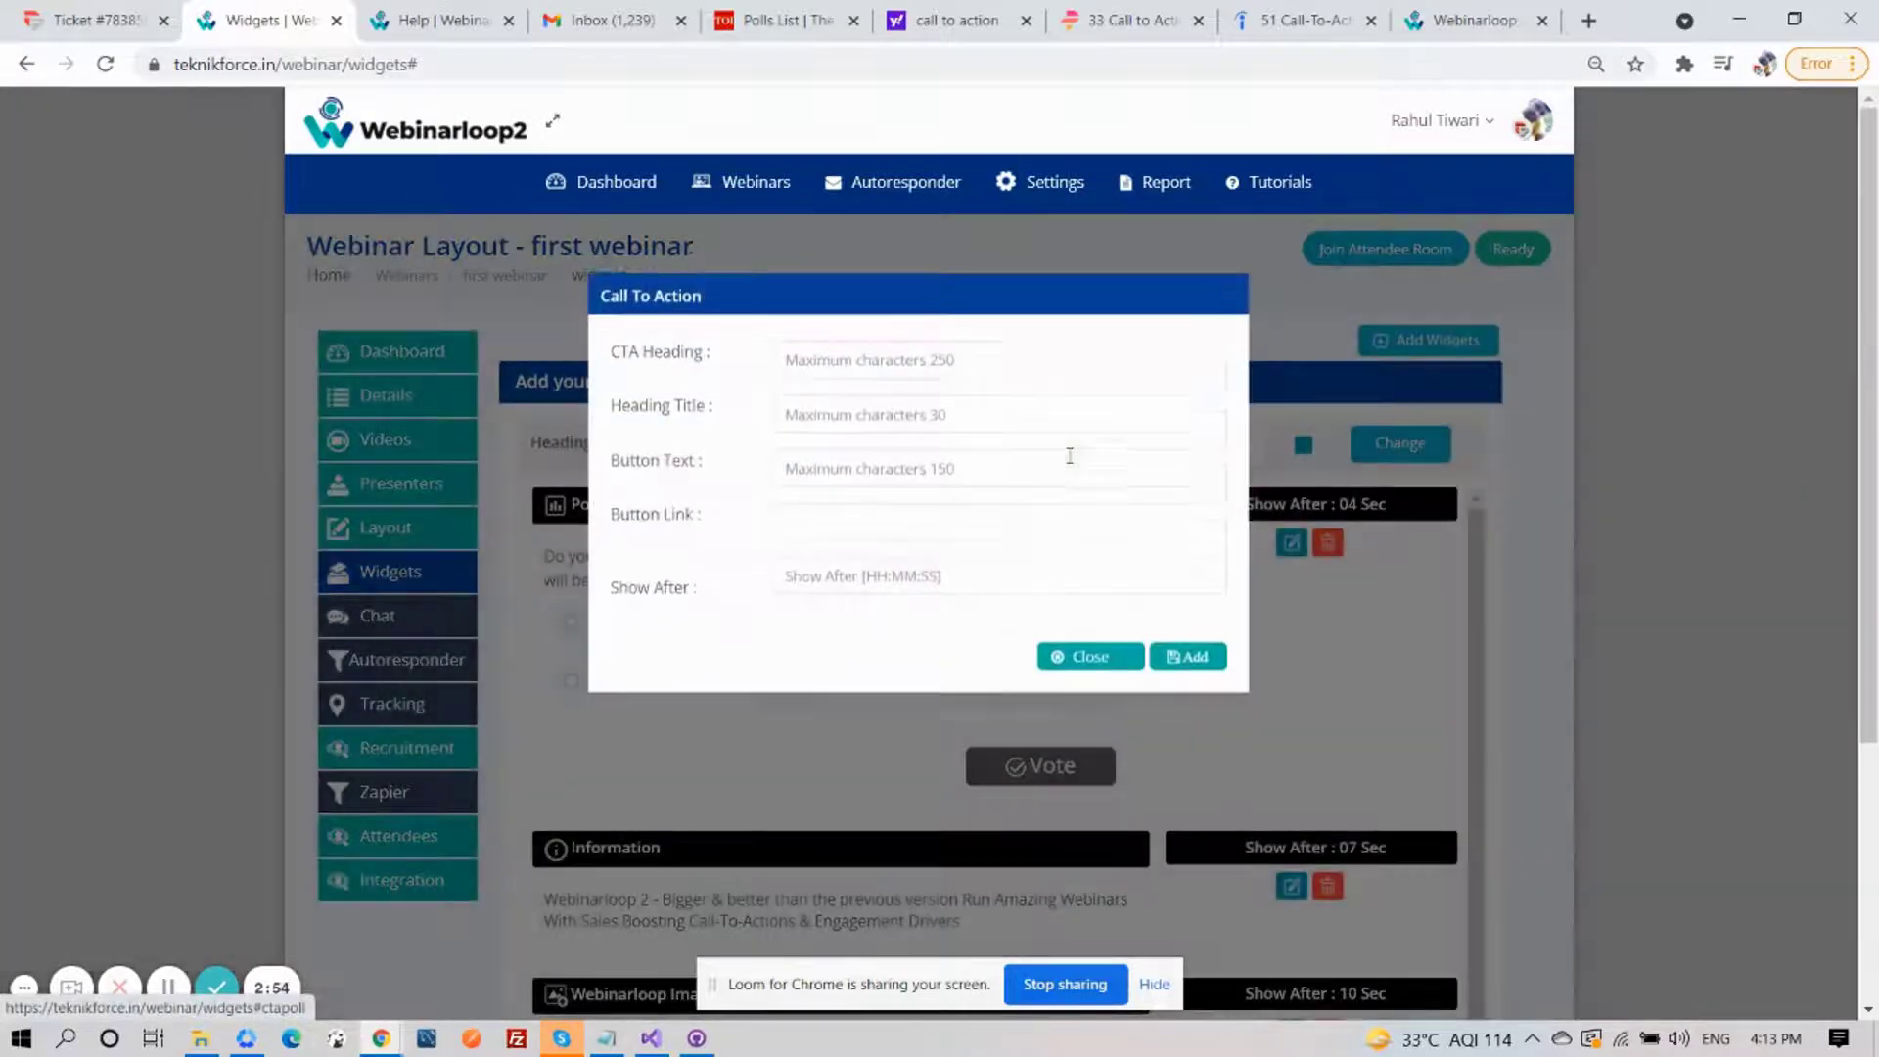
left_click_drag(721, 379, 609, 378)
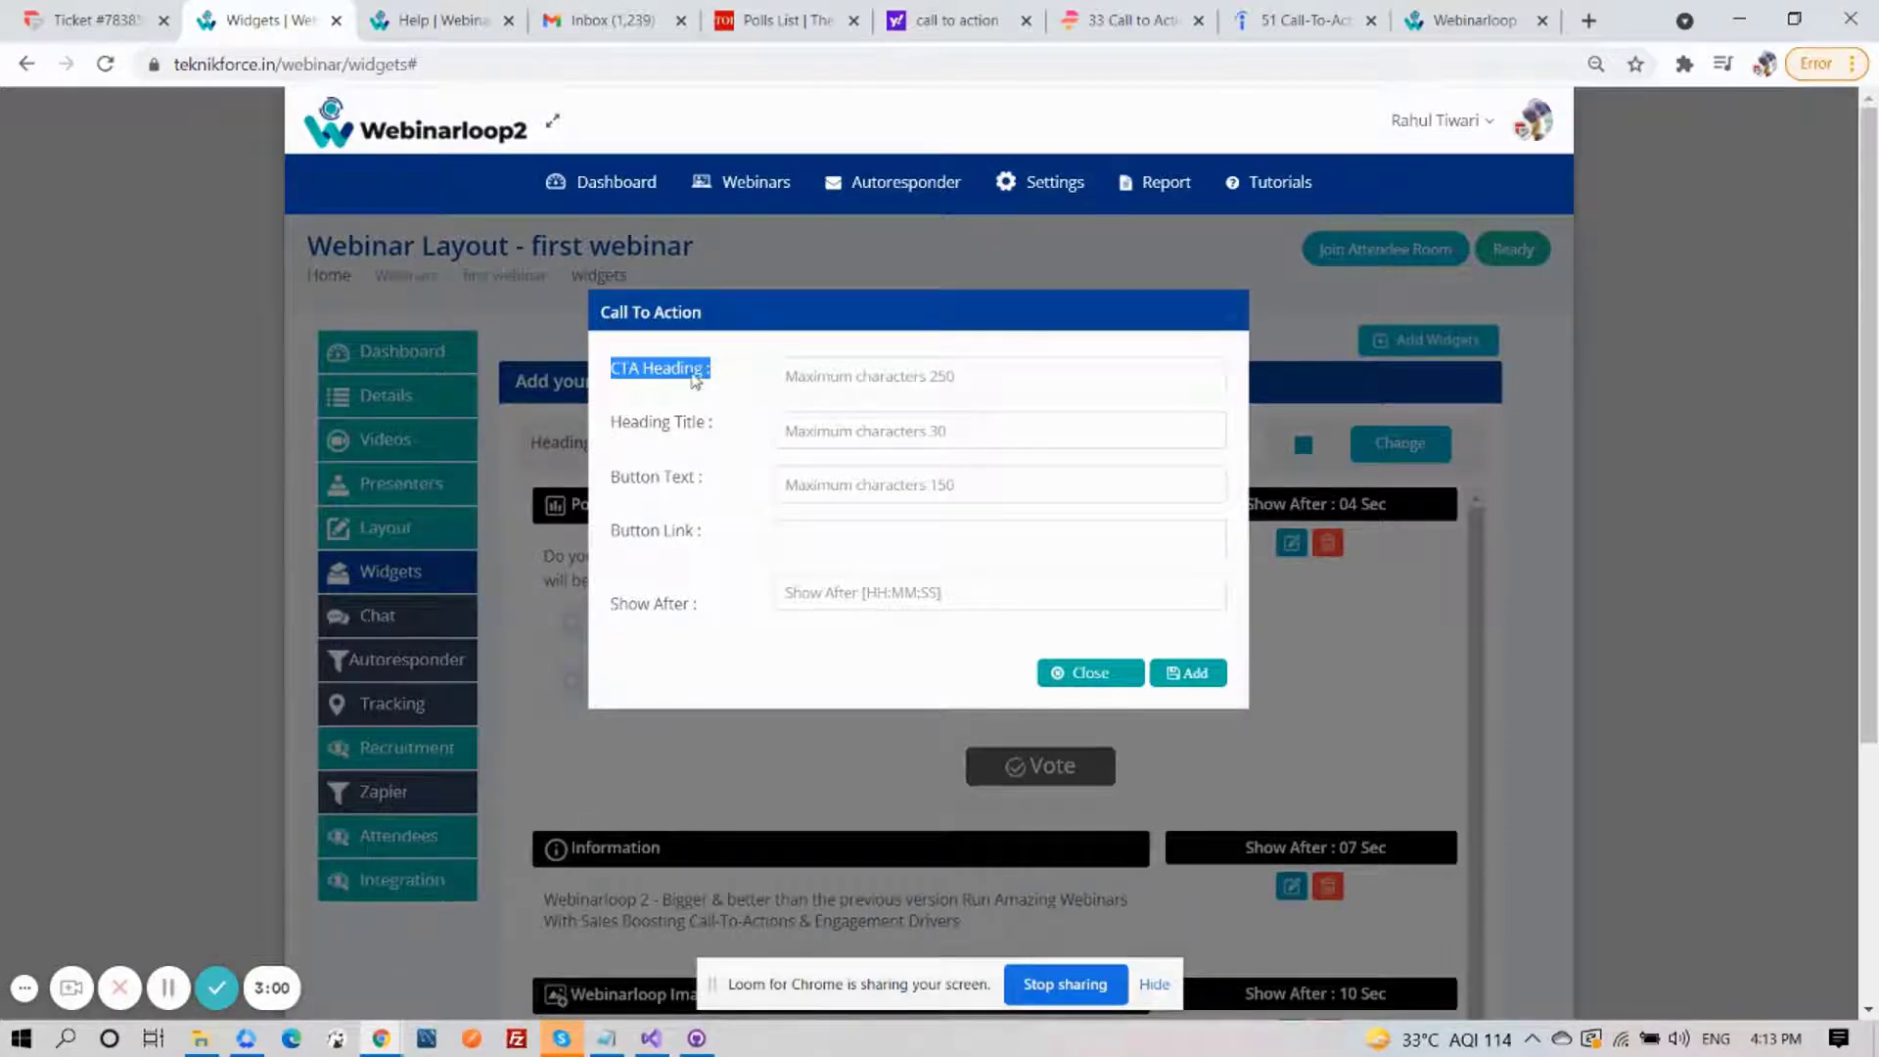
left_click(811, 376)
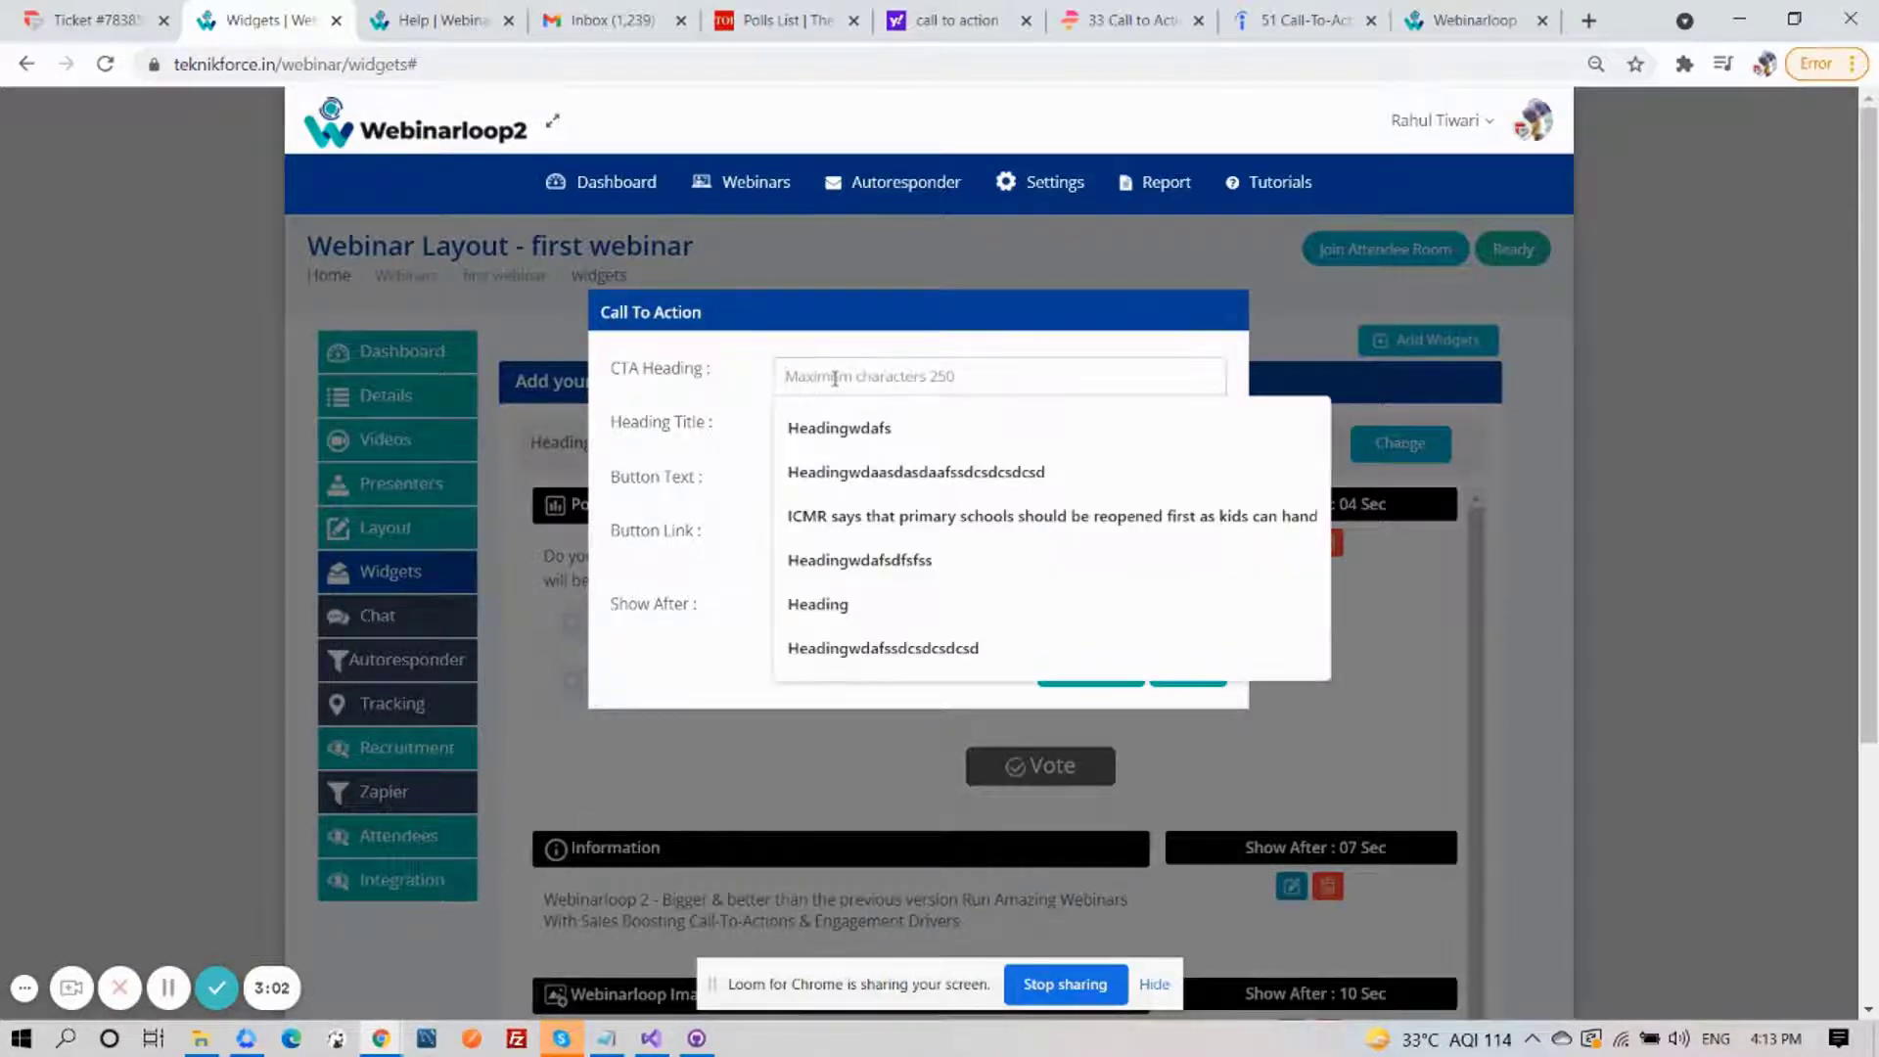
type("The Free CRM Your Whole Business Will Use")
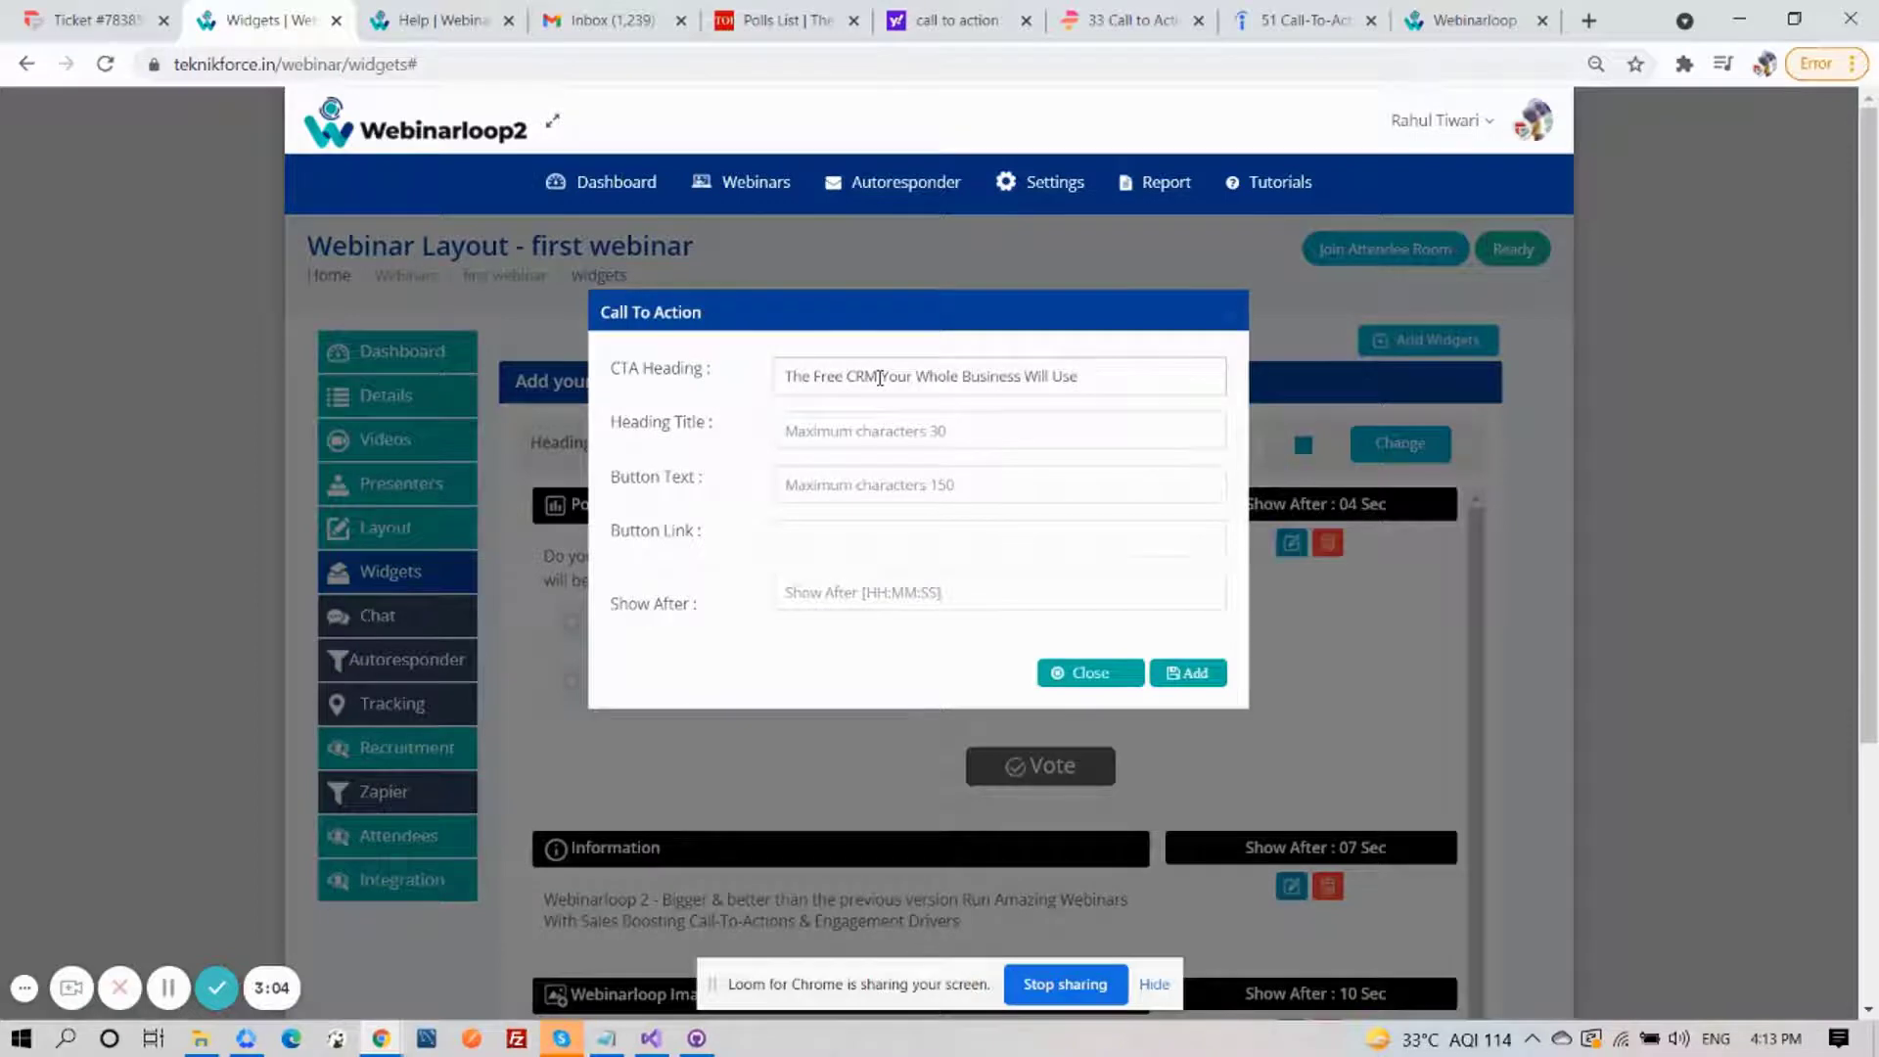
left_click(844, 431)
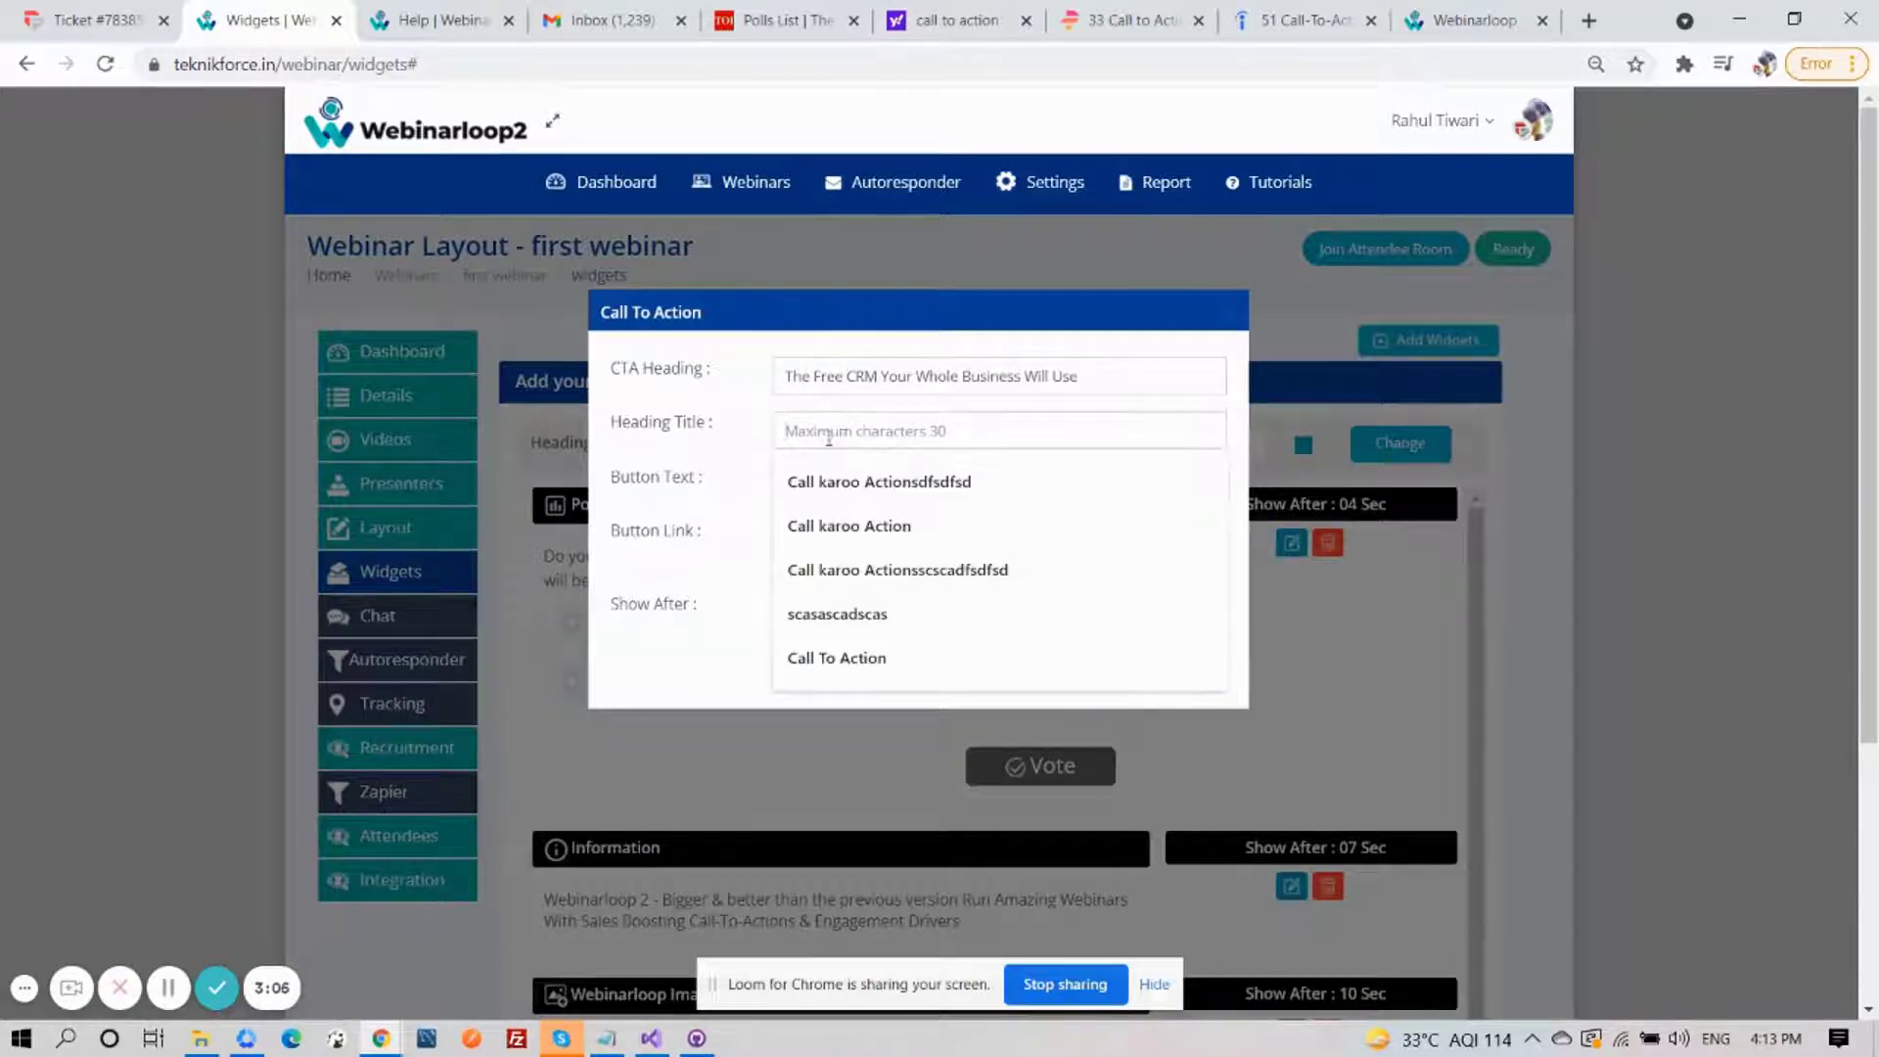
type("CRM")
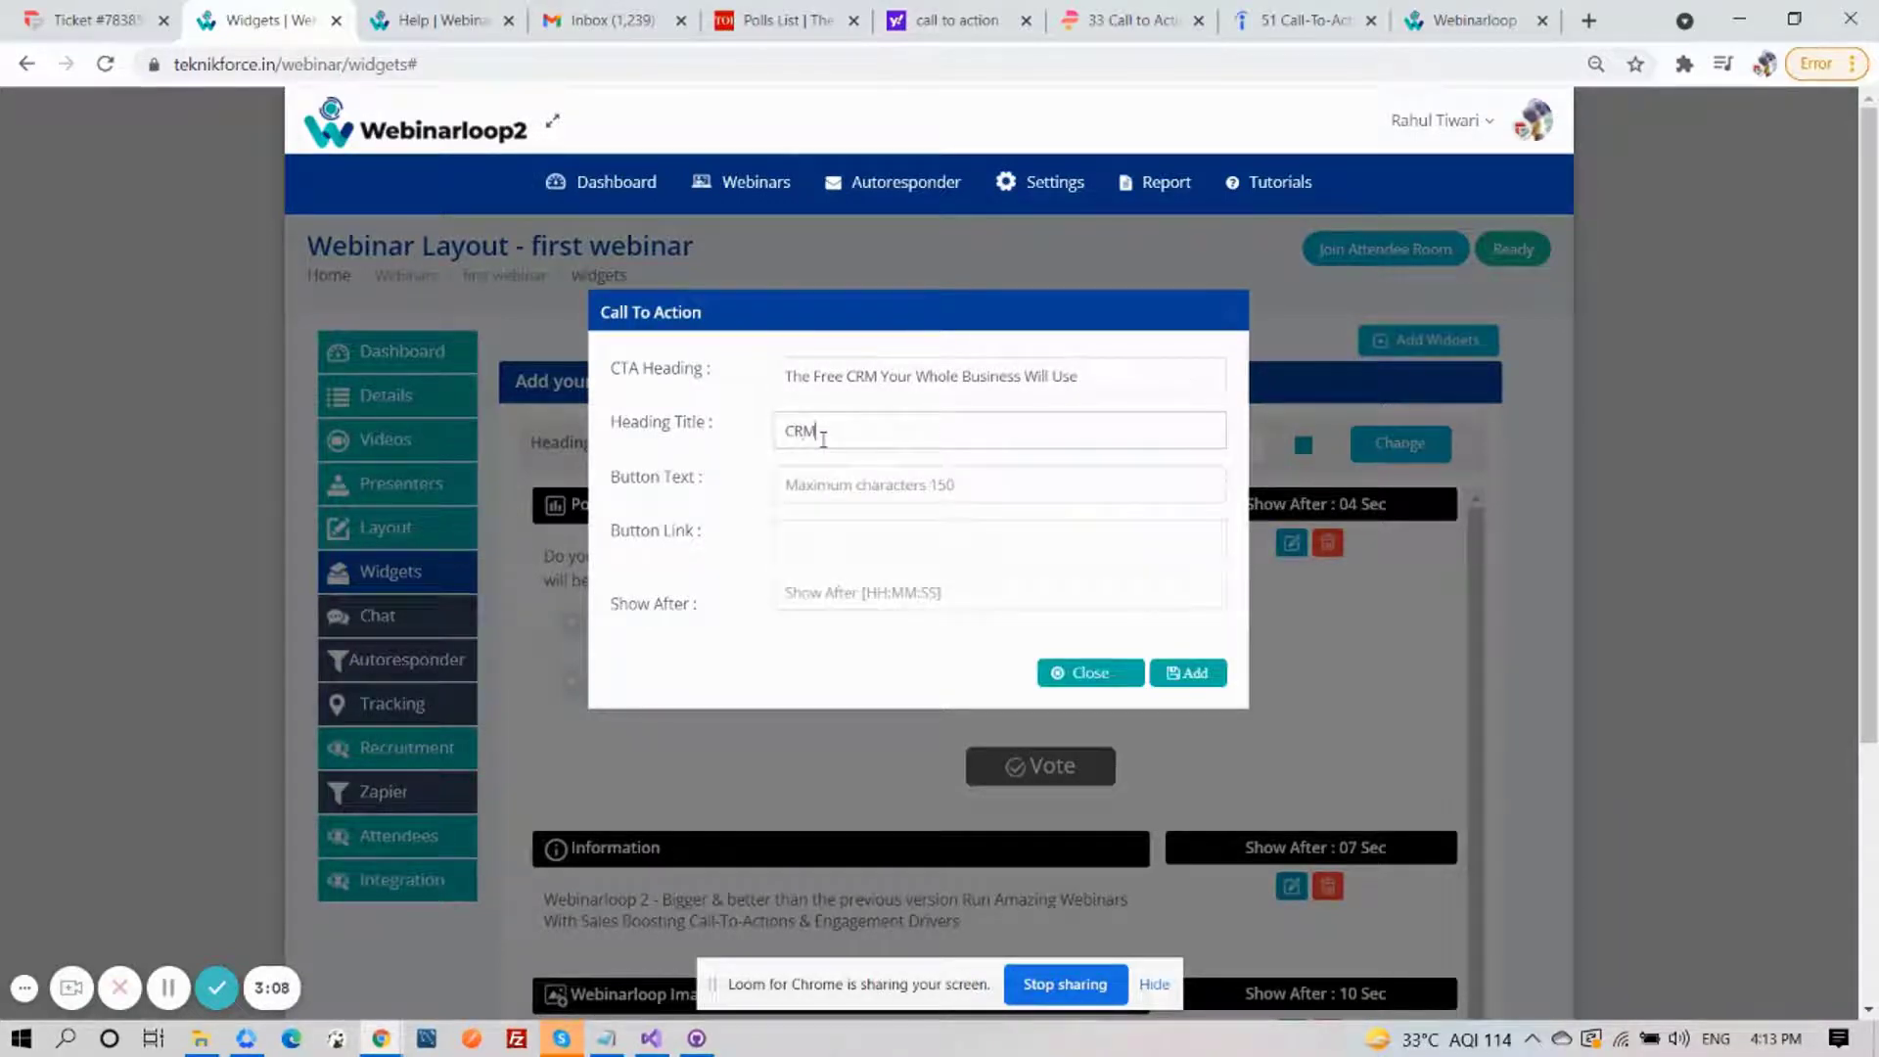
left_click_drag(706, 431, 616, 438)
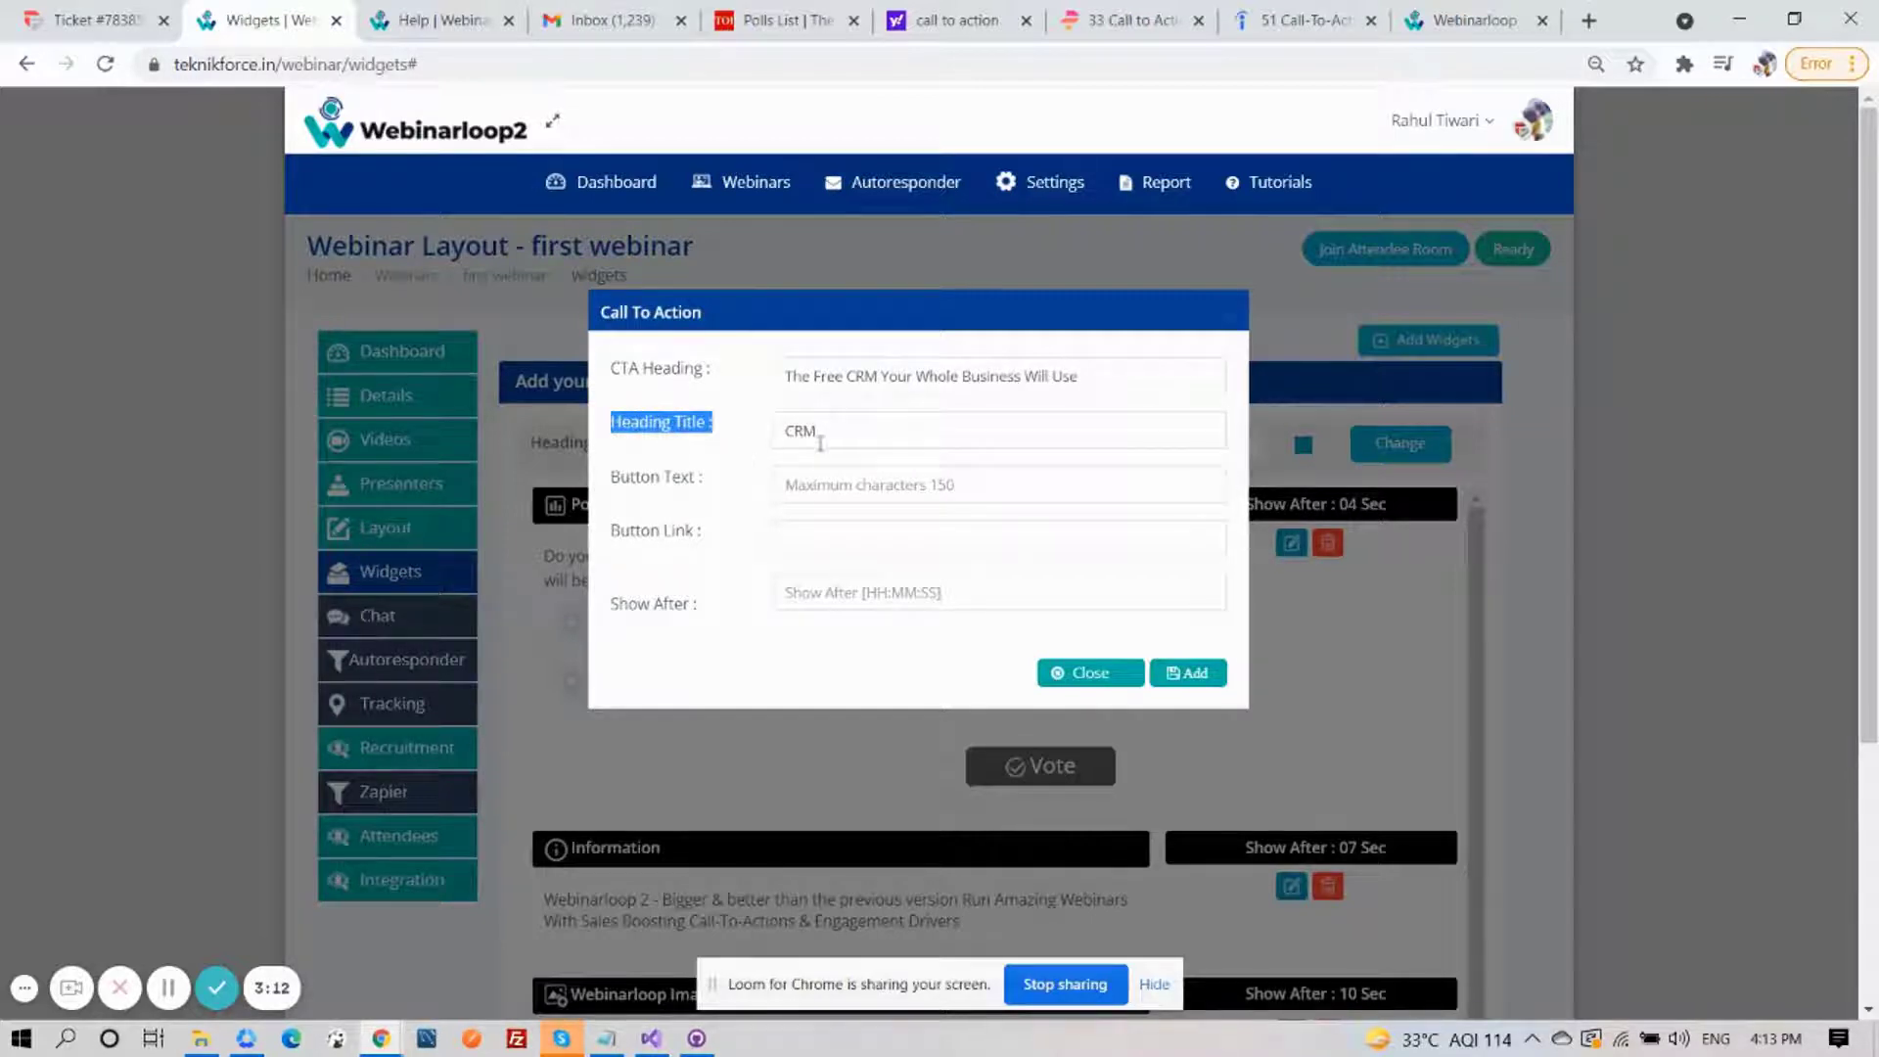
left_click(715, 505)
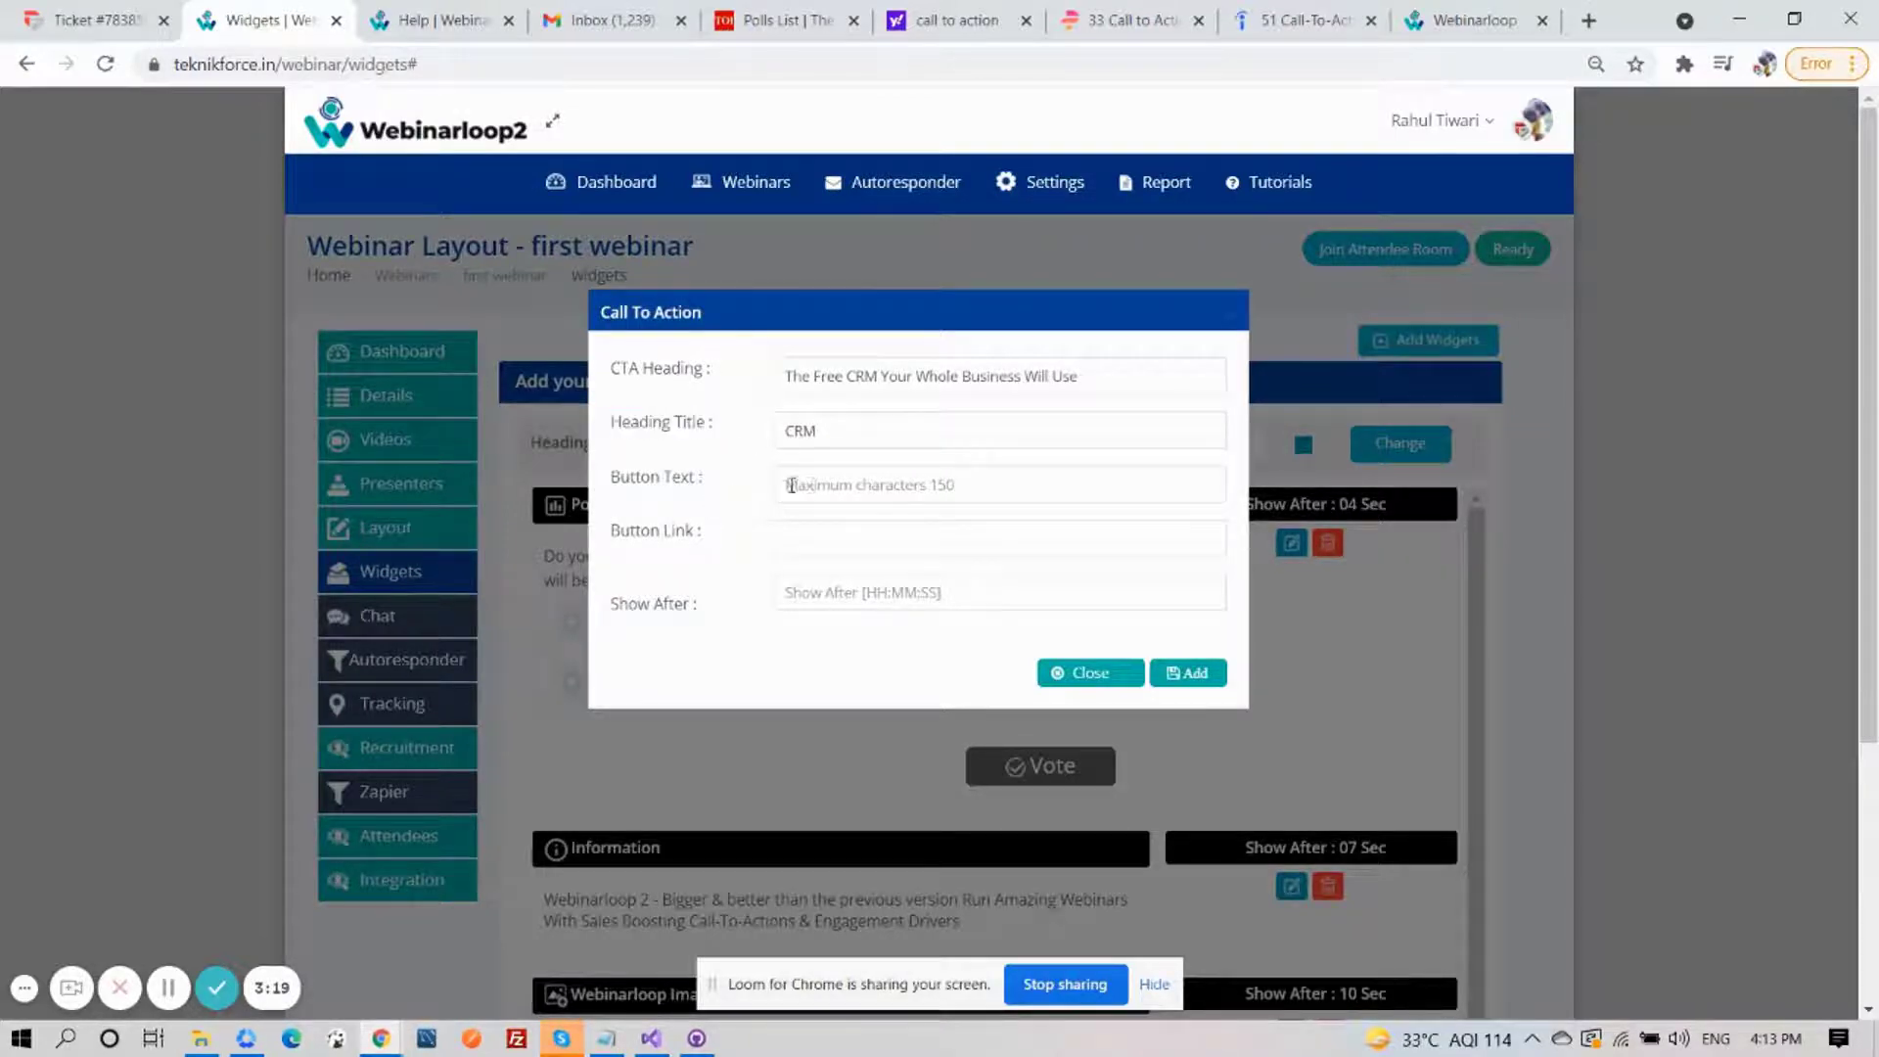
left_click(837, 485)
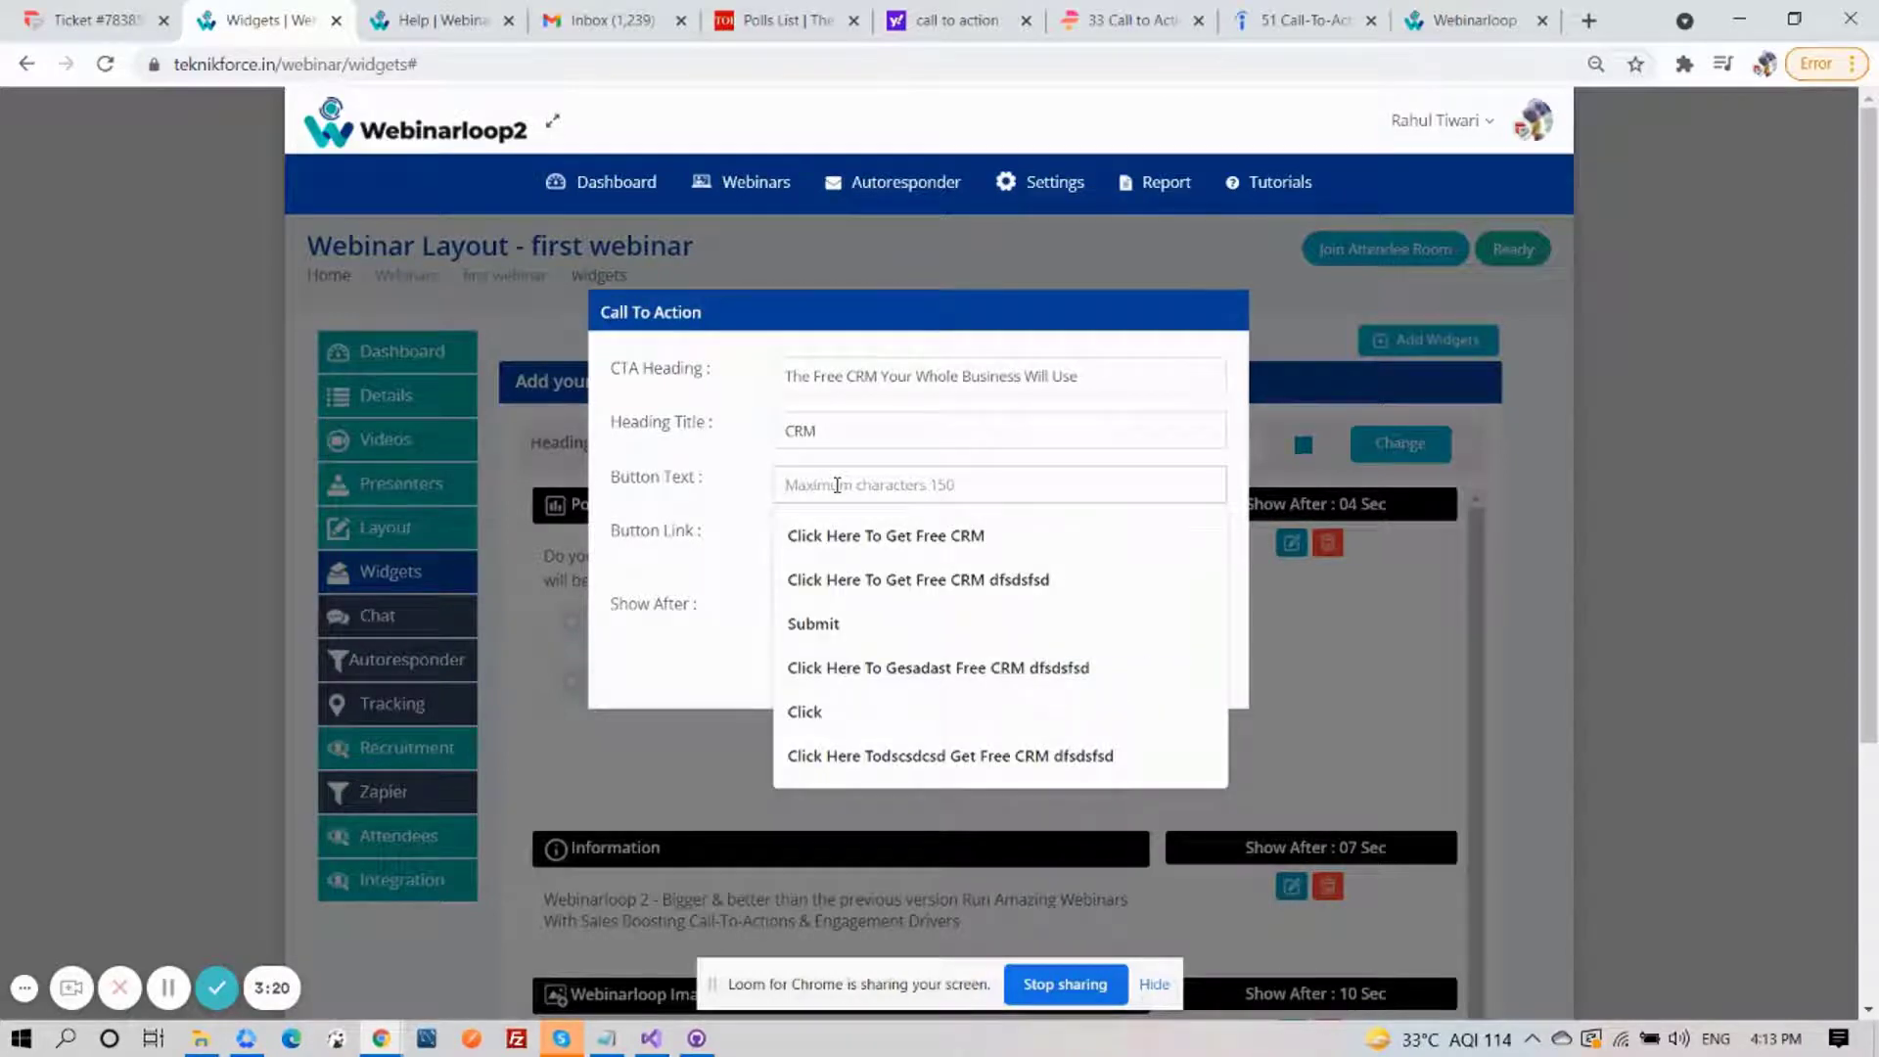
type("Click Here For Get Free CRM")
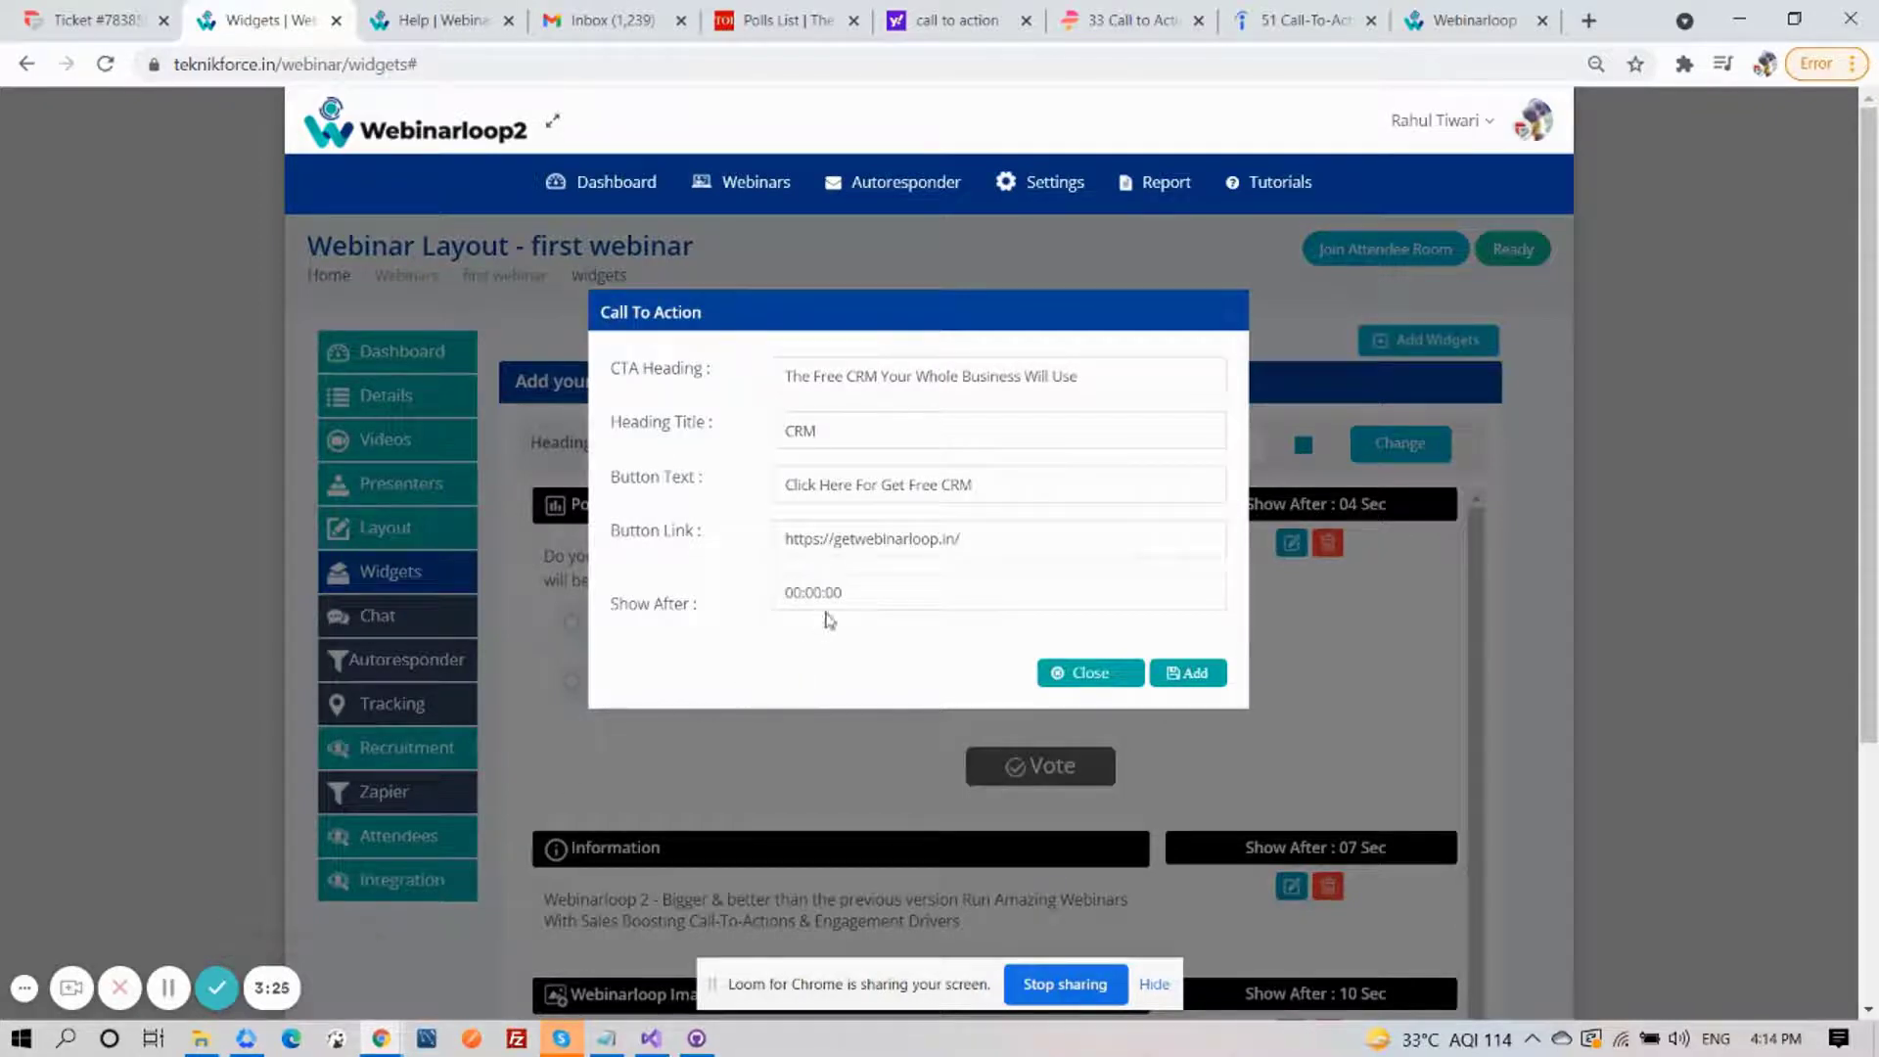
Set the call to action's show-after time to 00:00:12, add it to the webinar and check its preview
left_click(830, 617)
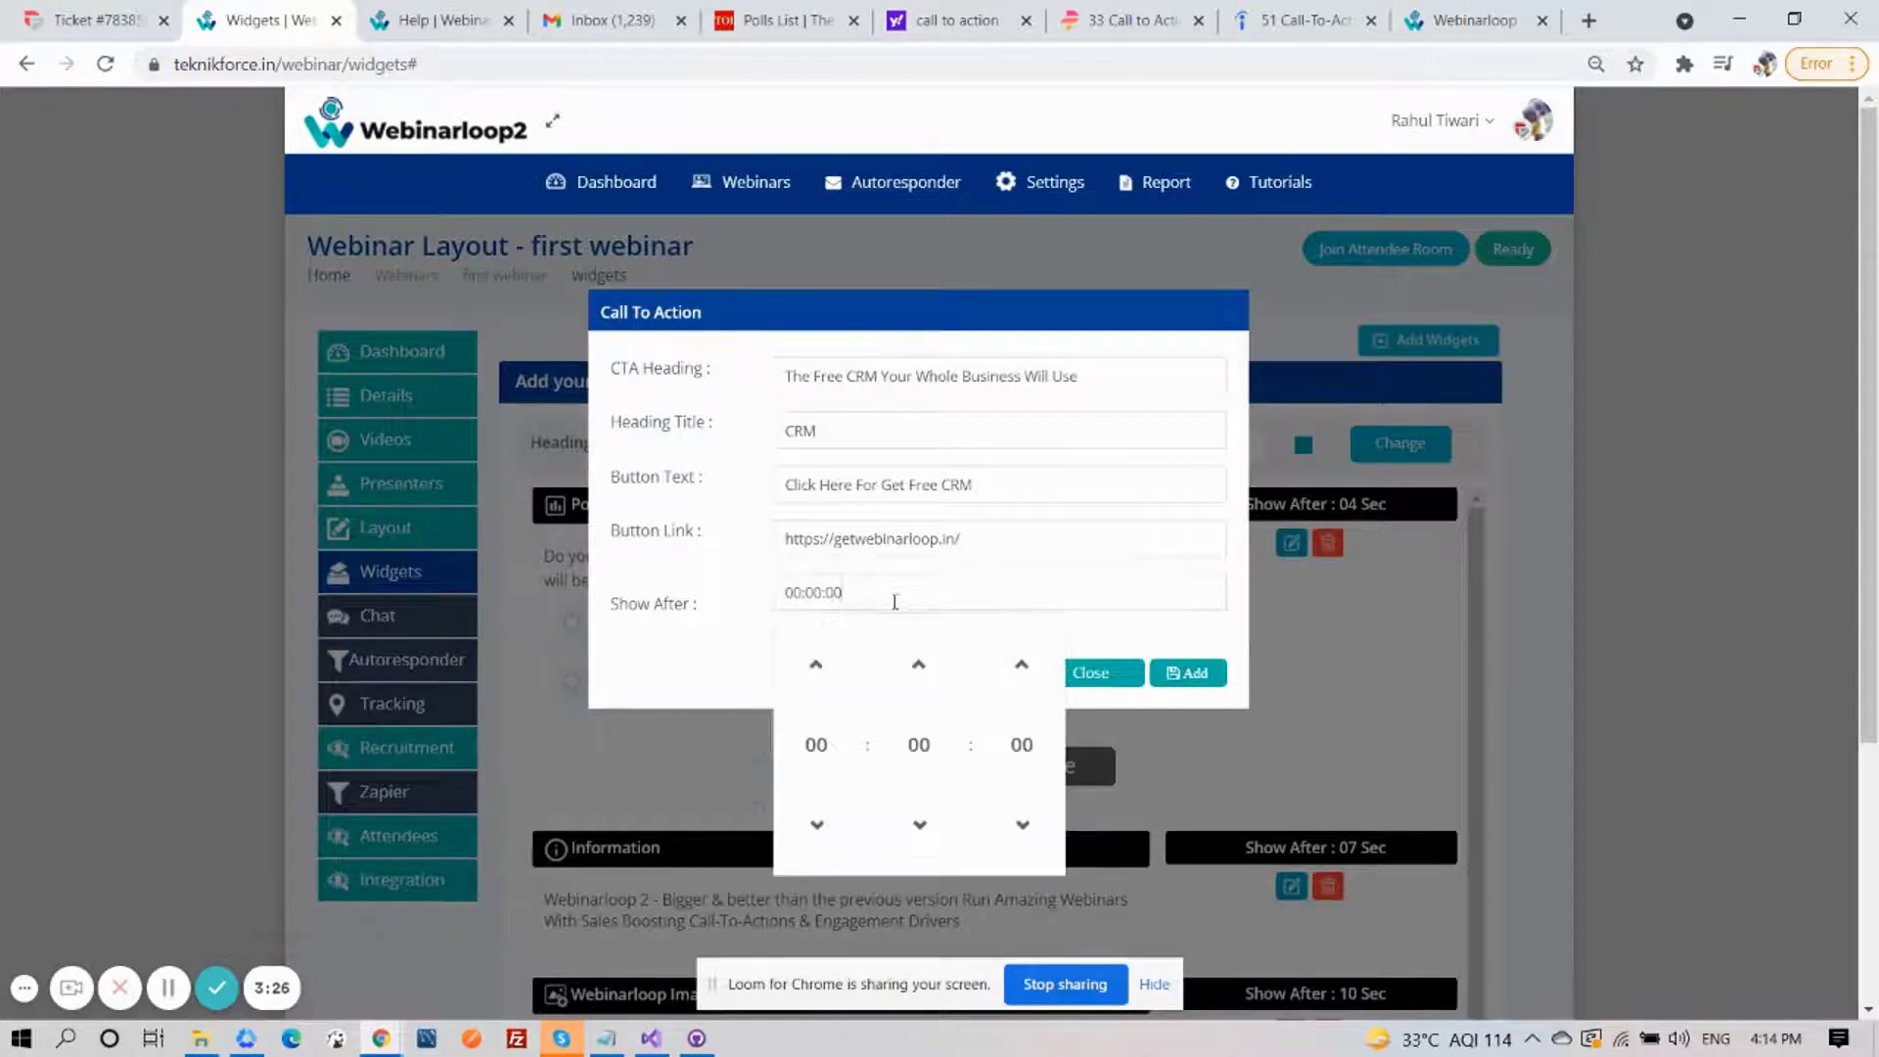
left_click(1022, 665)
left_click(1021, 665)
left_click(1022, 666)
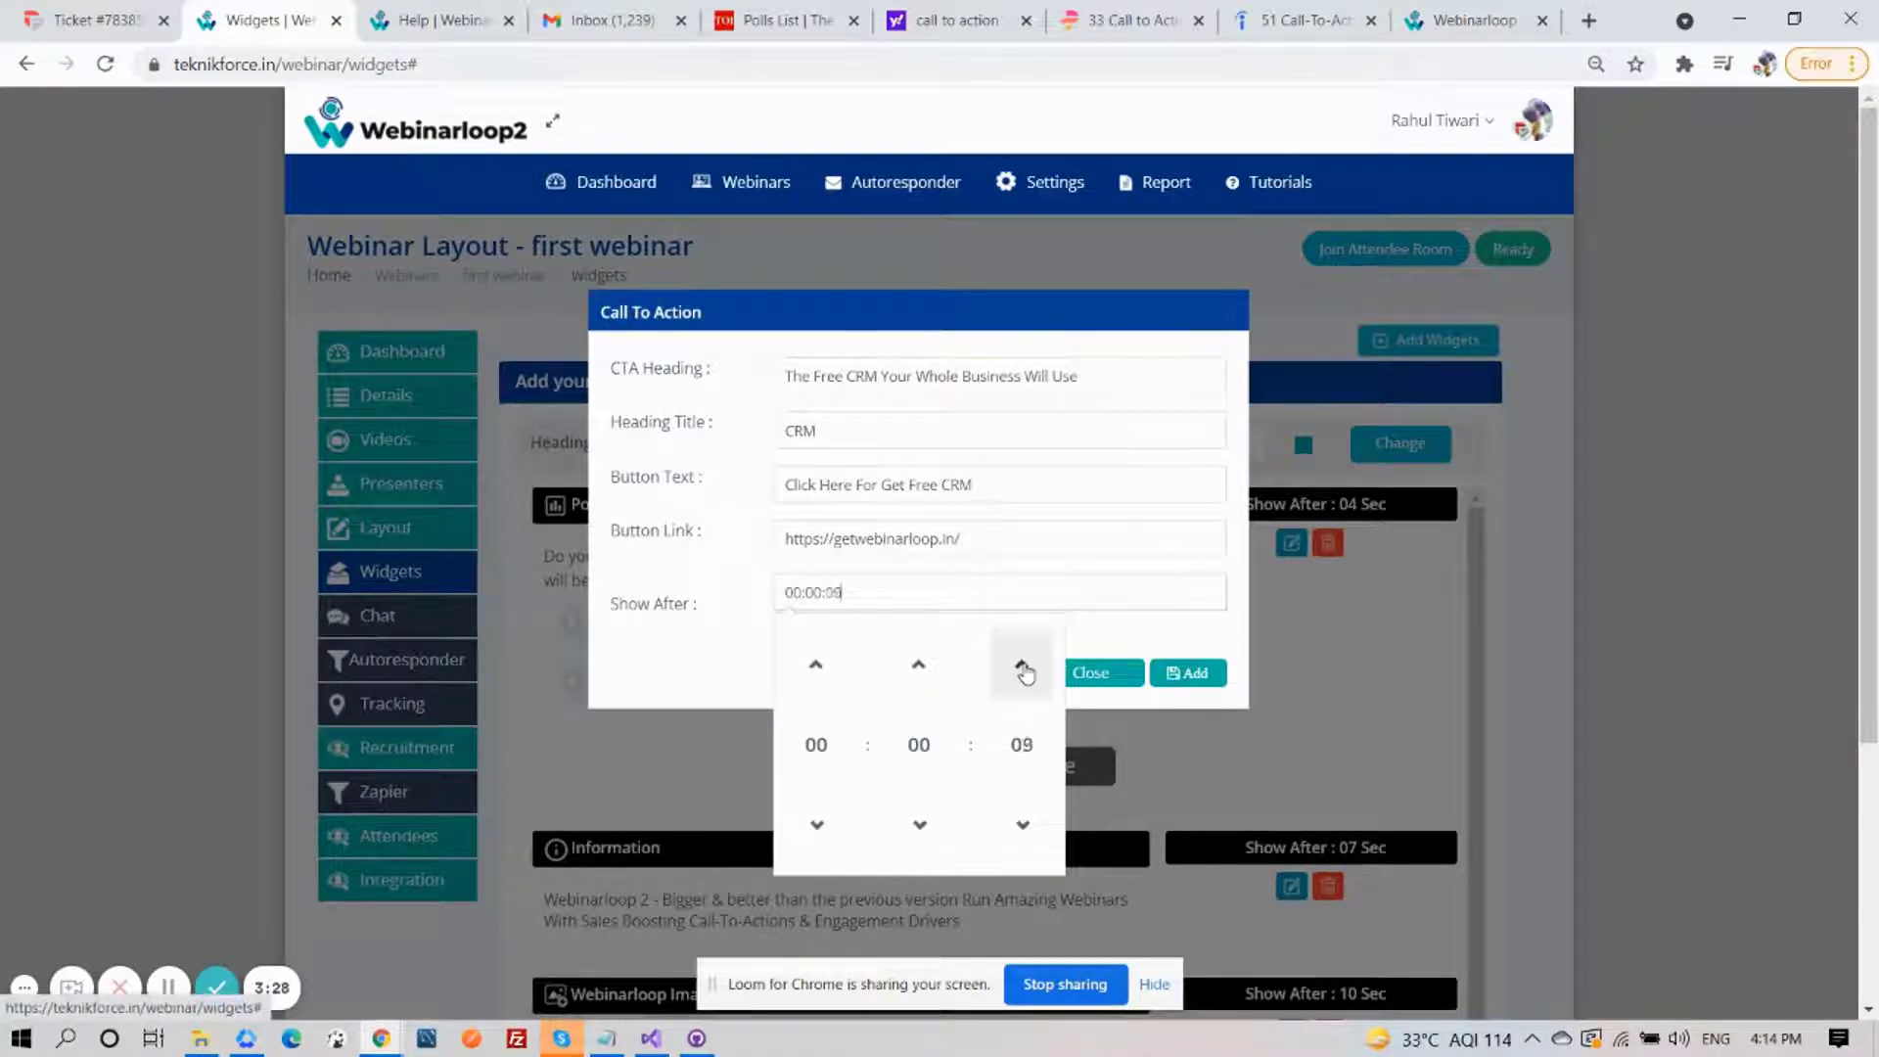
left_click(1021, 666)
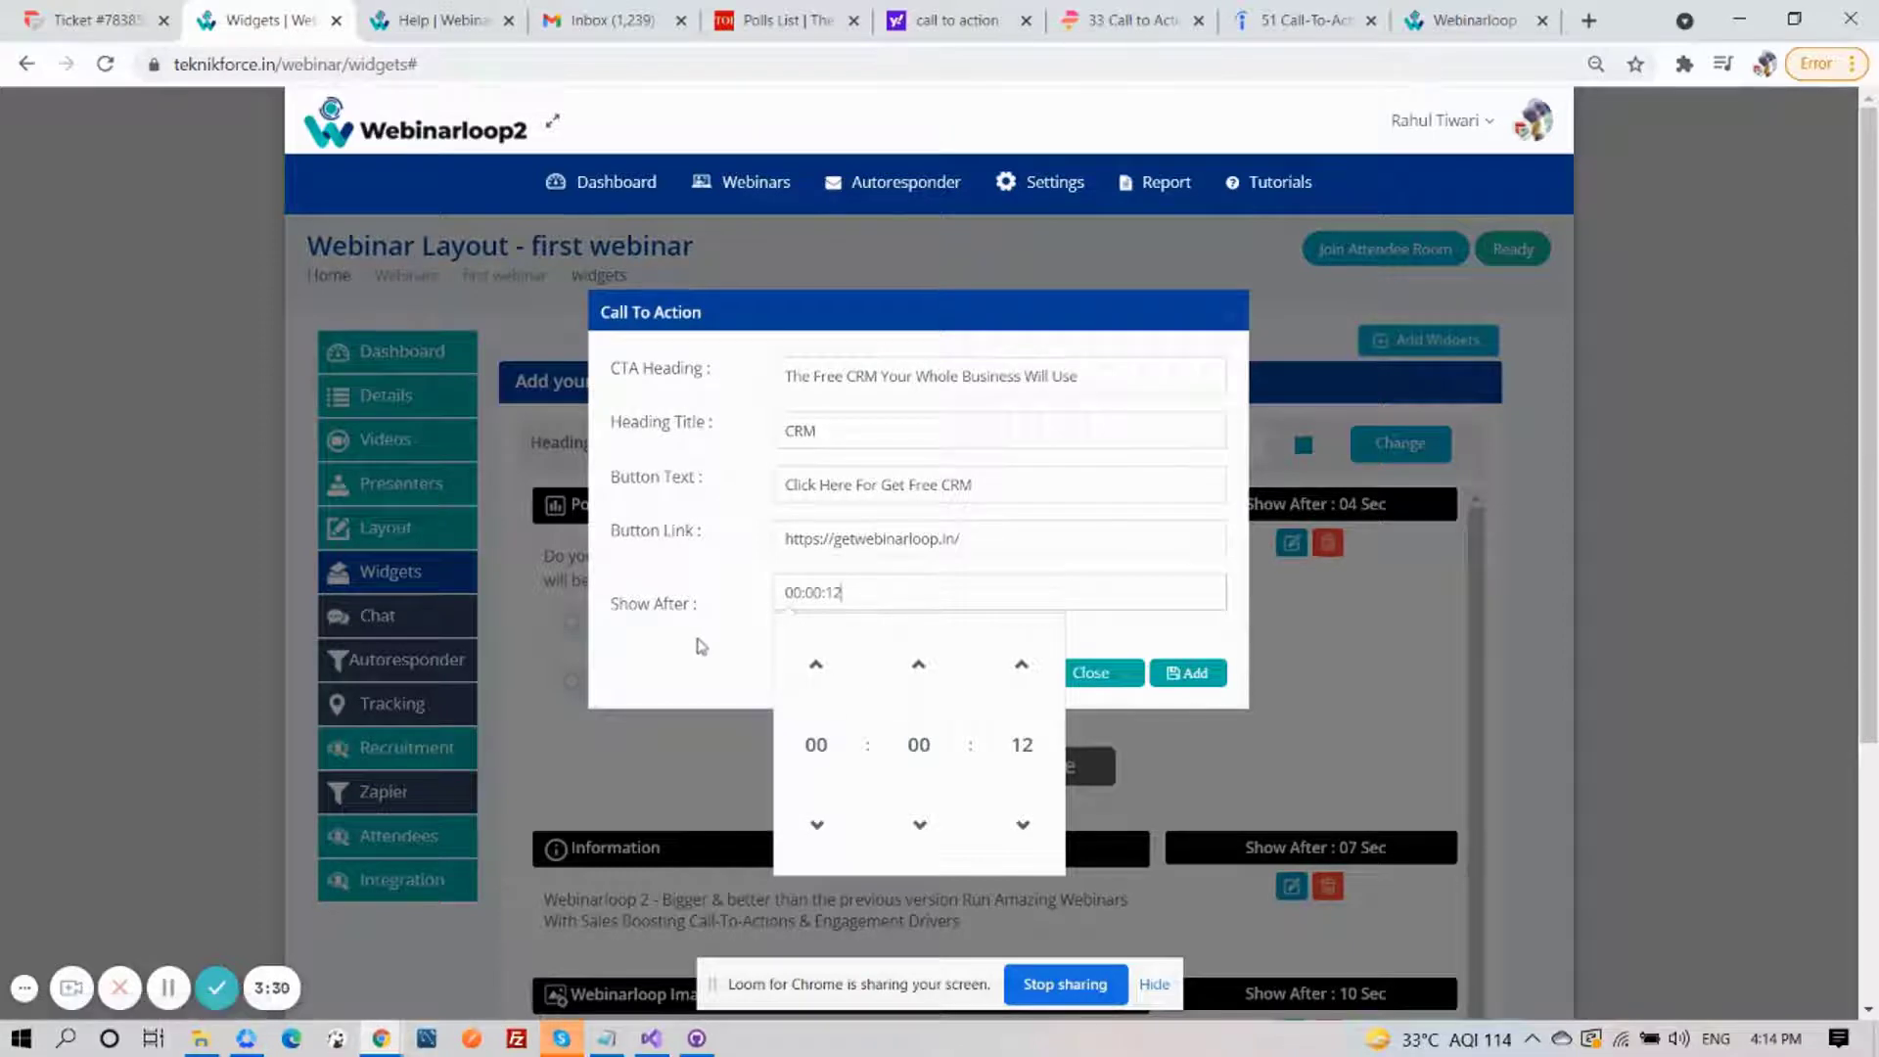
left_click(757, 636)
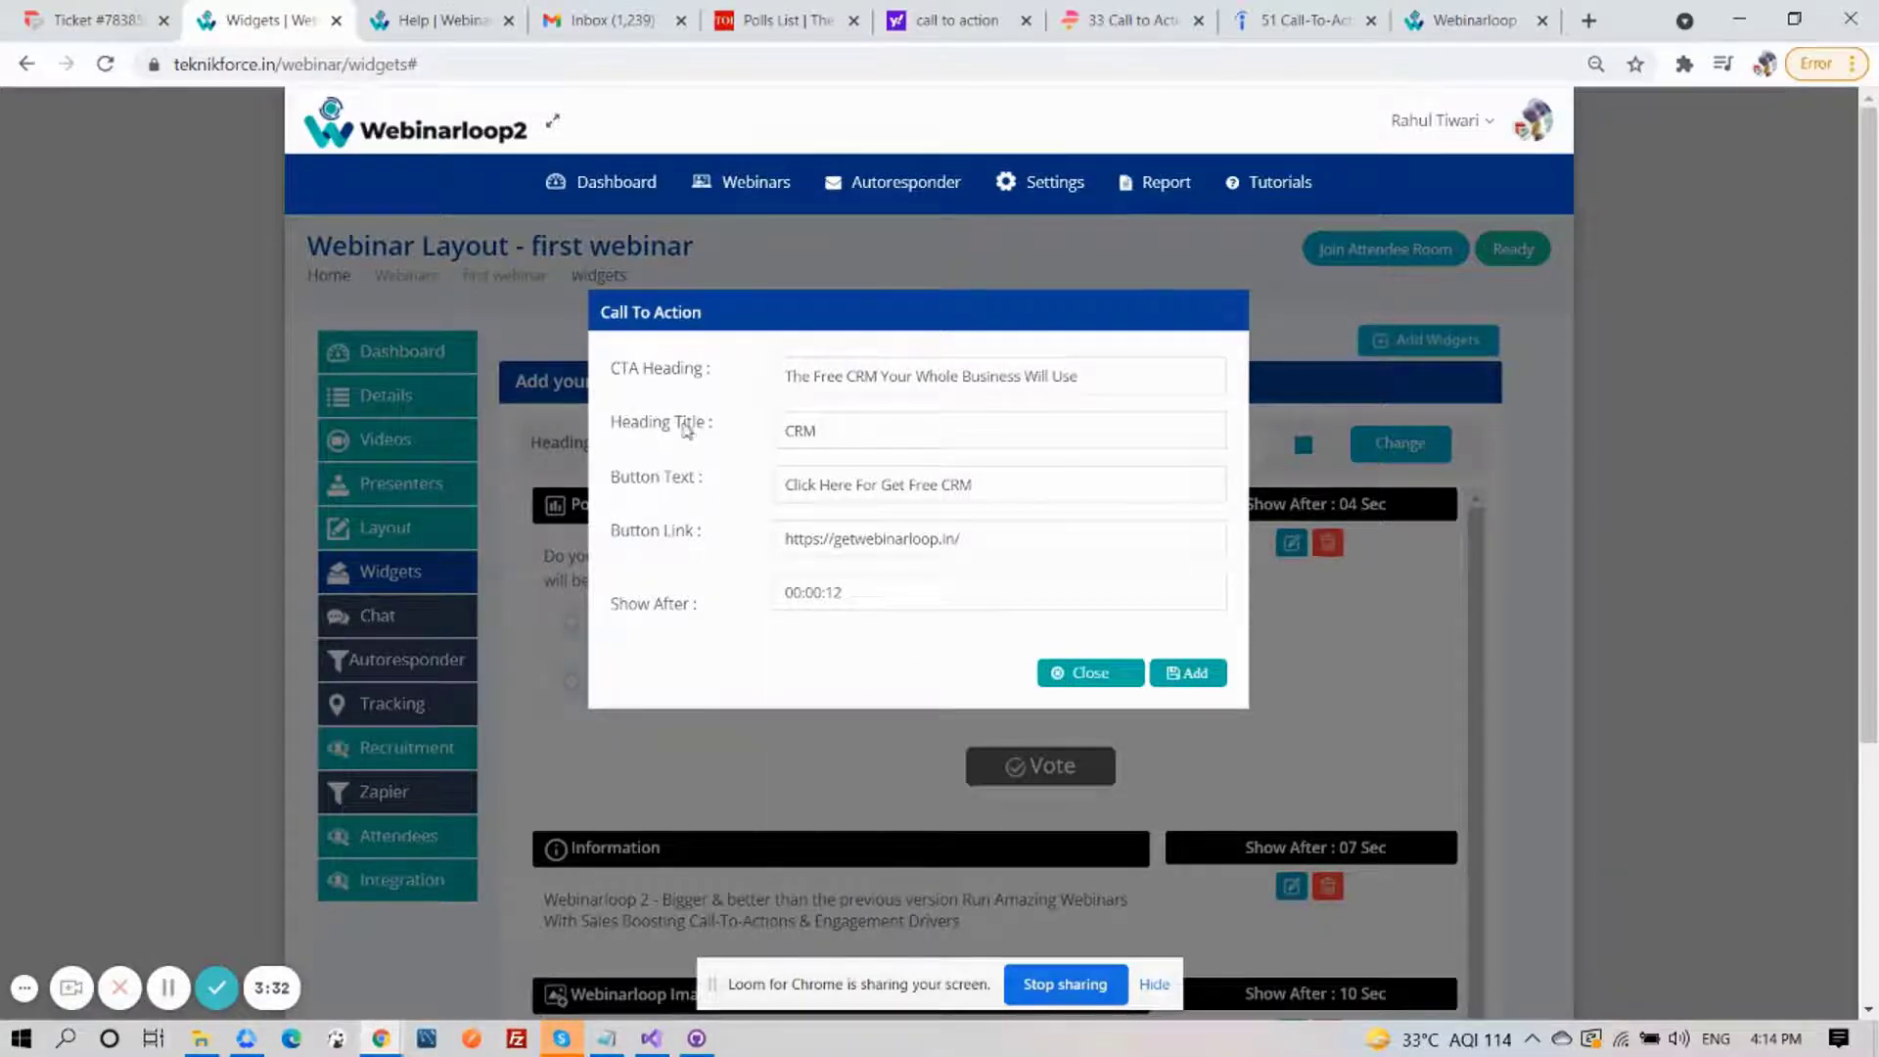
left_click(1181, 675)
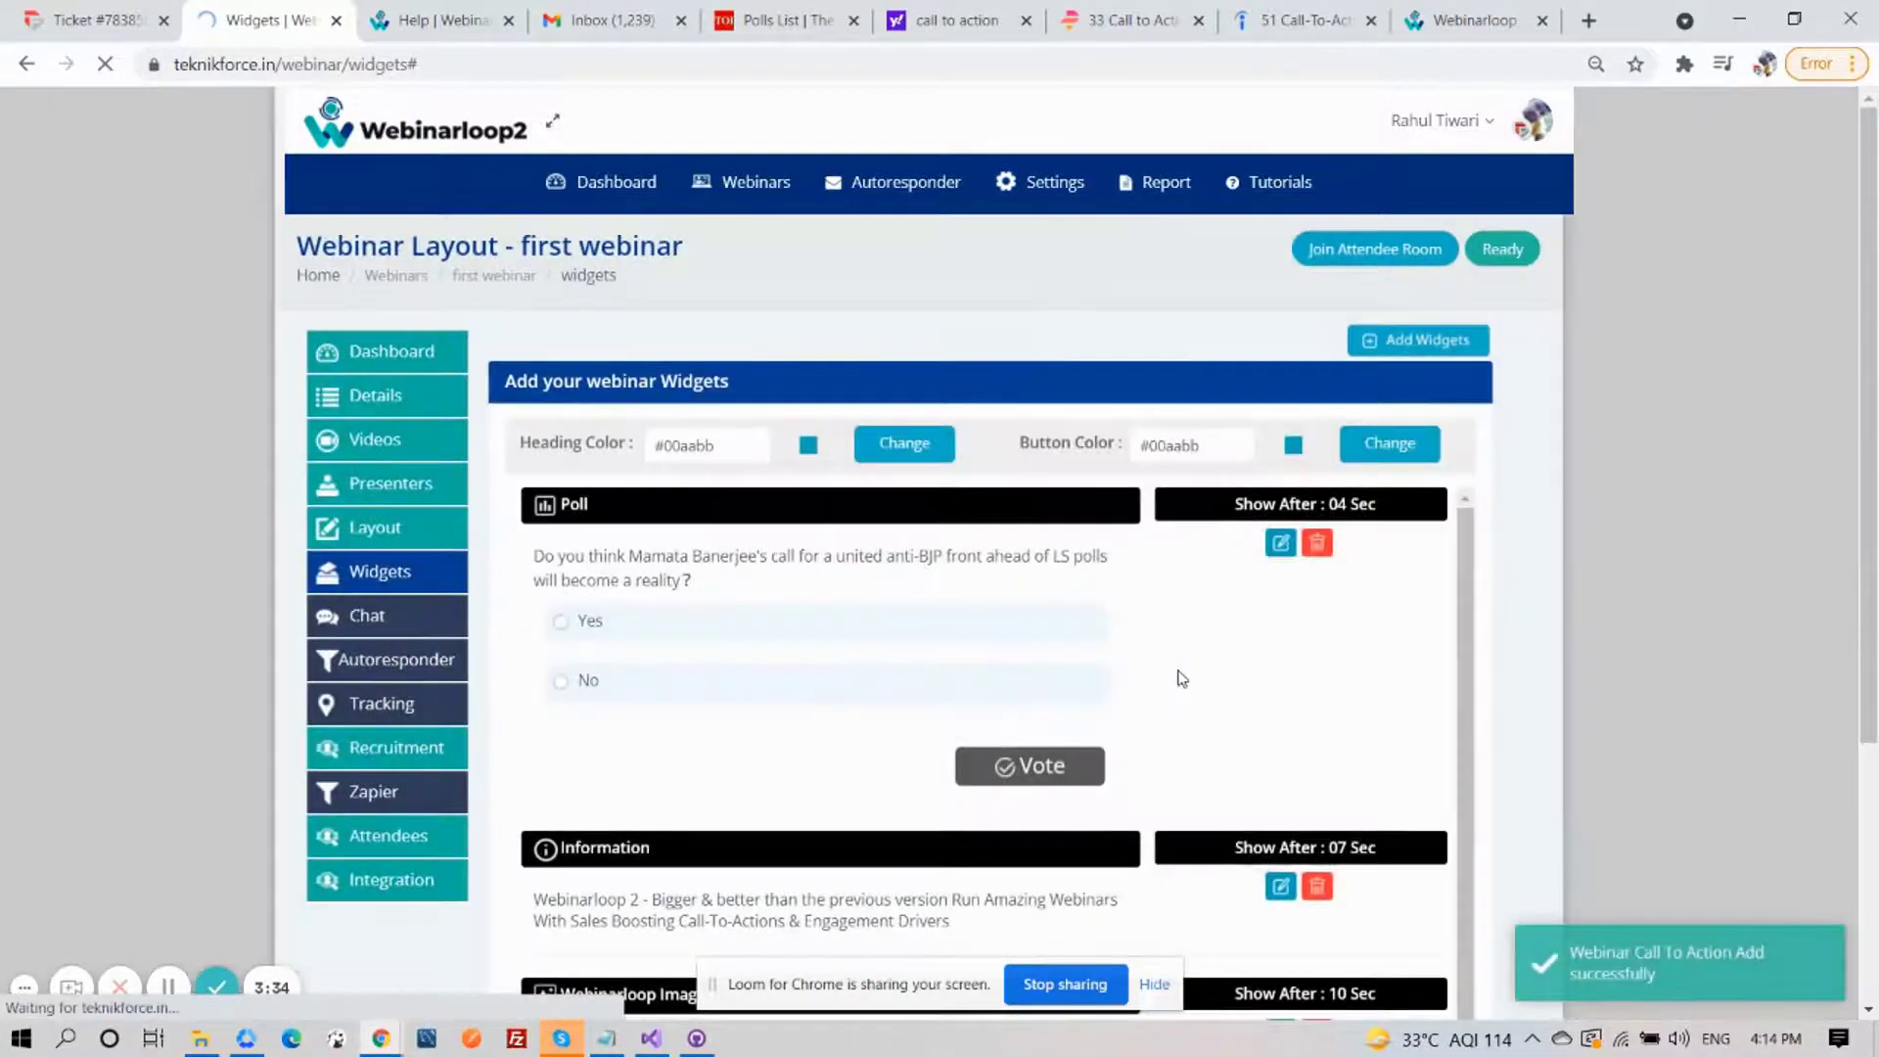
scroll(1184, 675, "down", 4)
scroll(1189, 678, "down", 5)
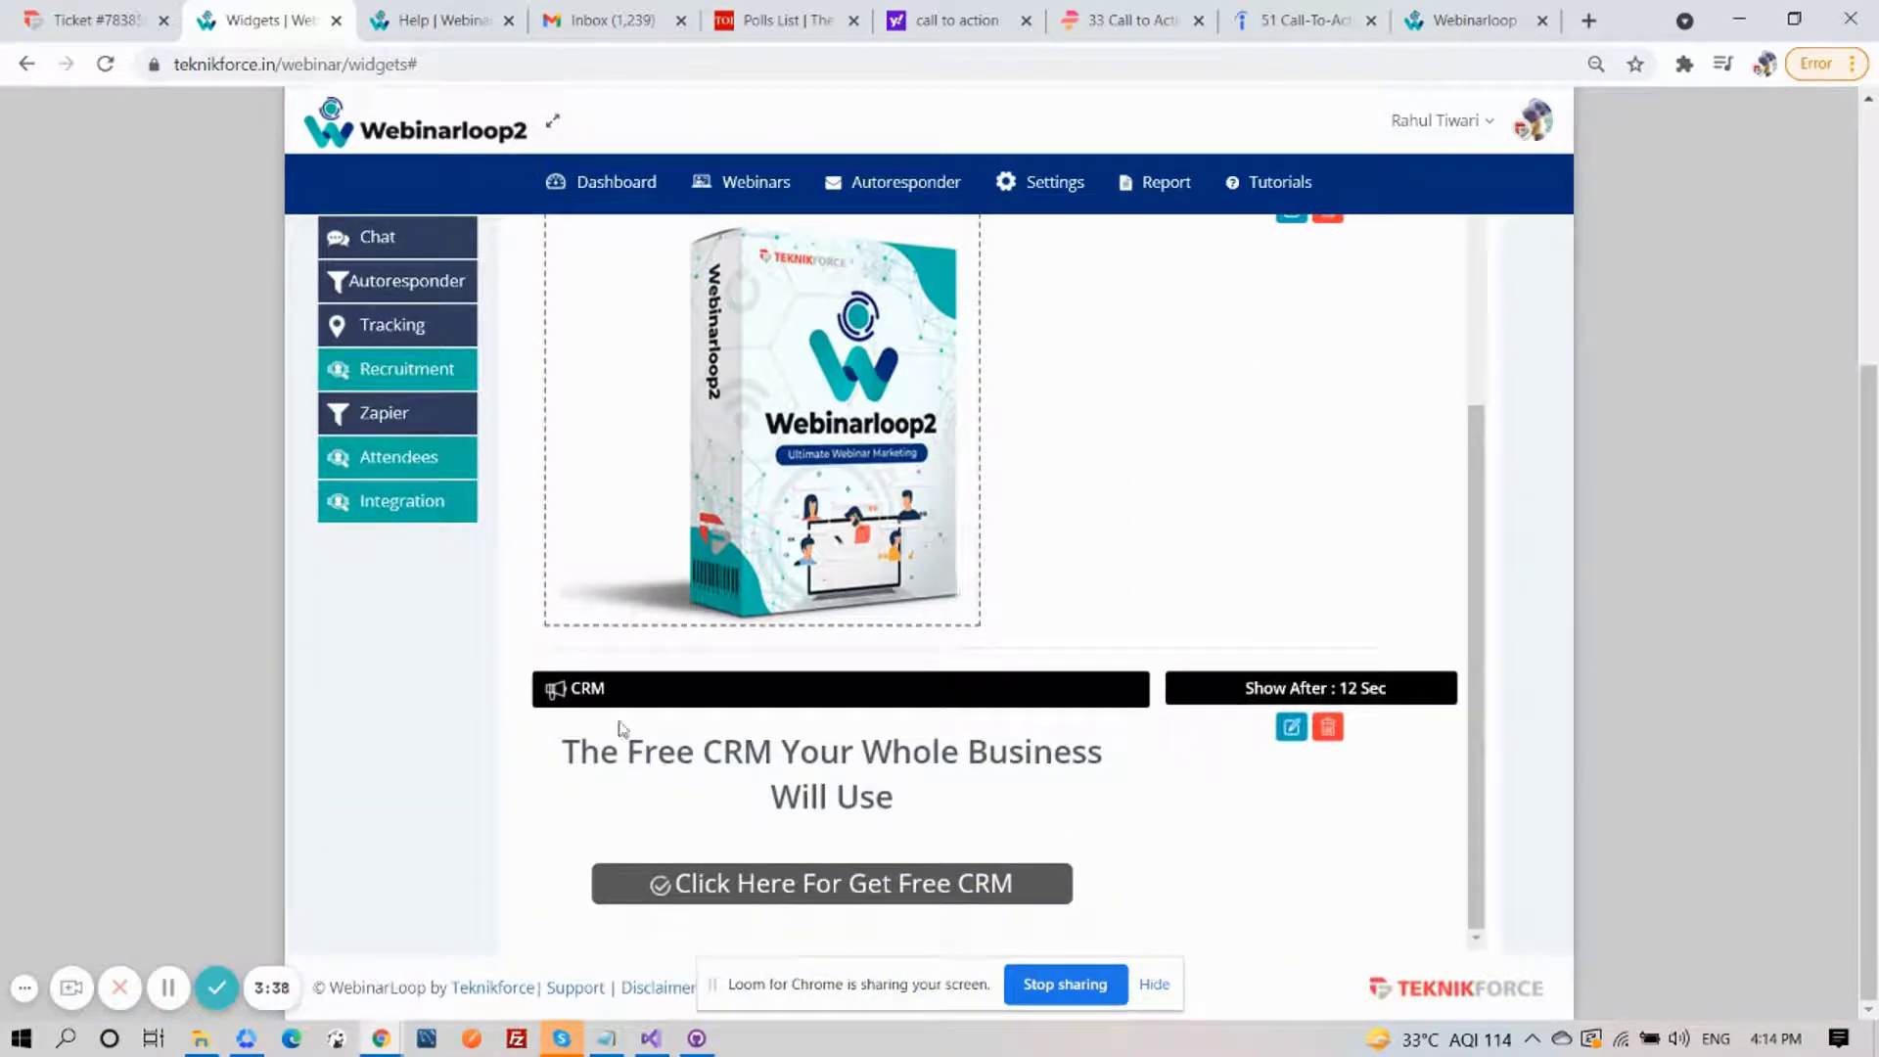
left_click_drag(618, 695, 577, 692)
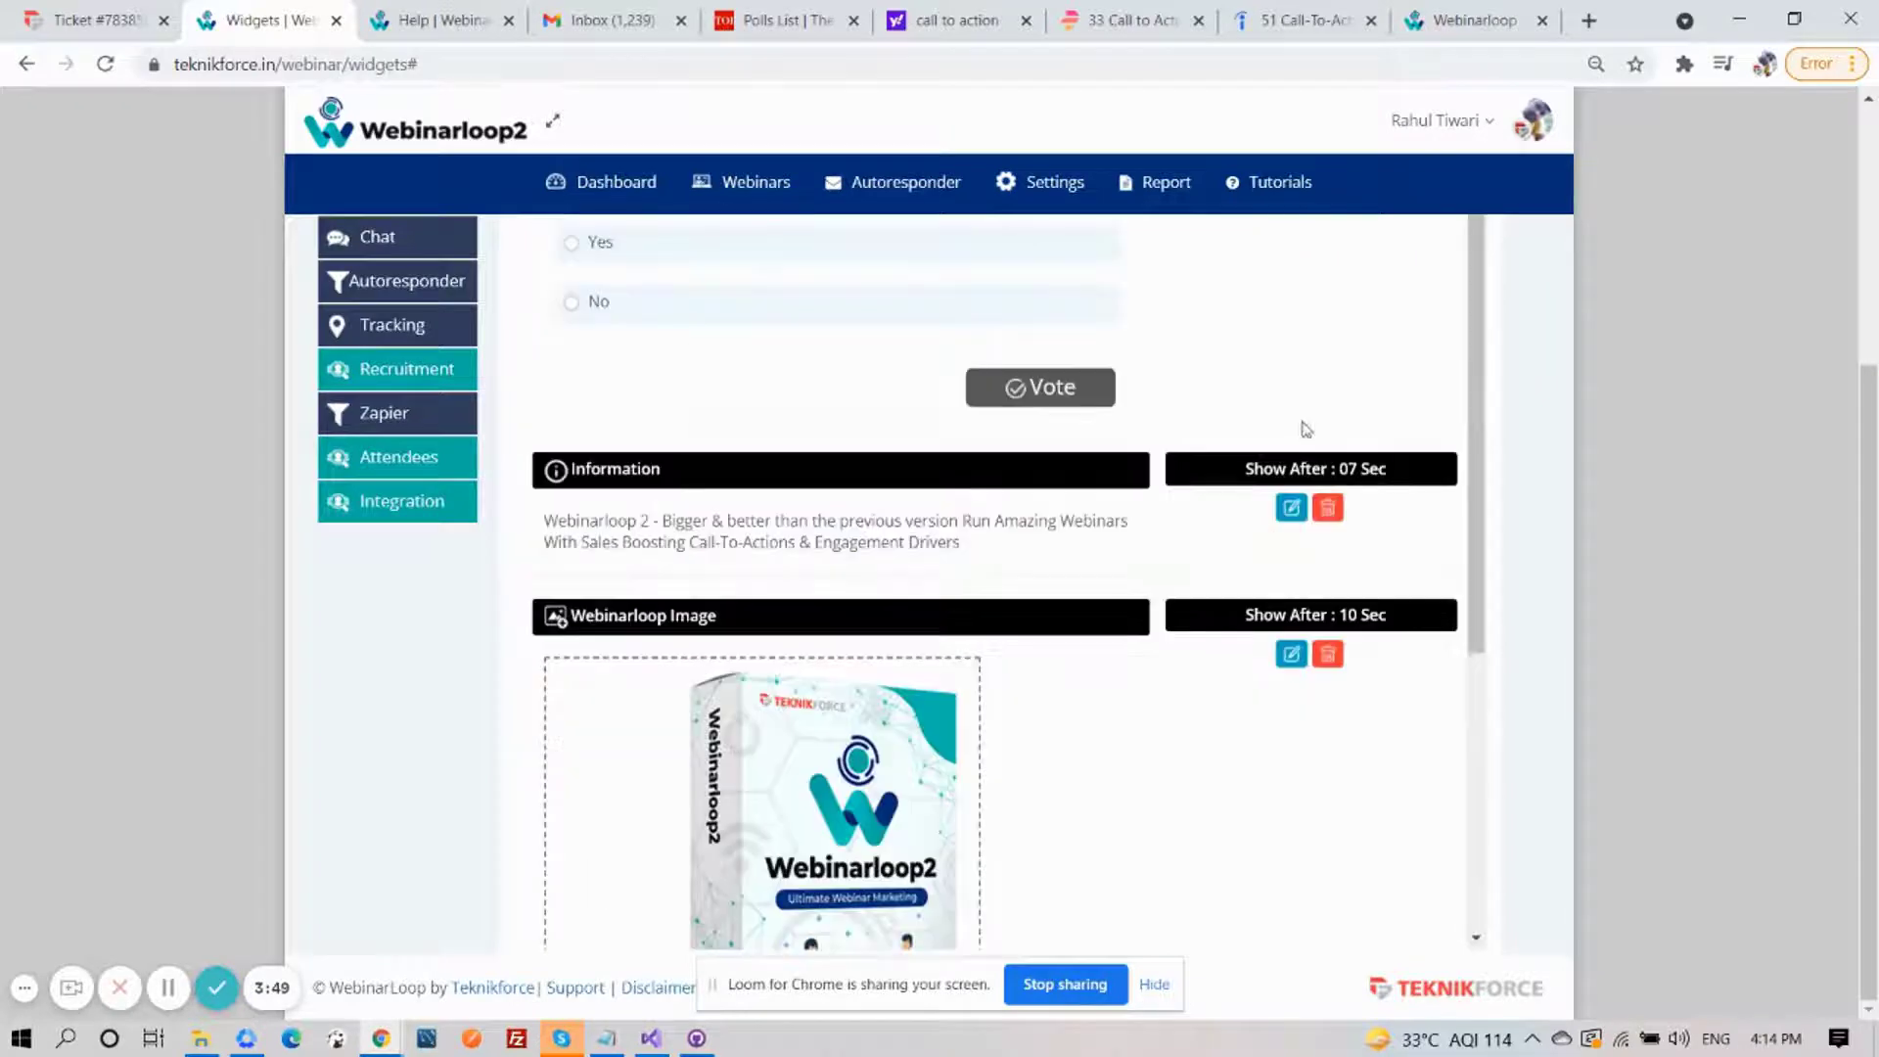
Start a question widget with the question "Do You have Access Webinarloop?"
scroll(1316, 402, "up", 3)
scroll(1429, 302, "up", 3)
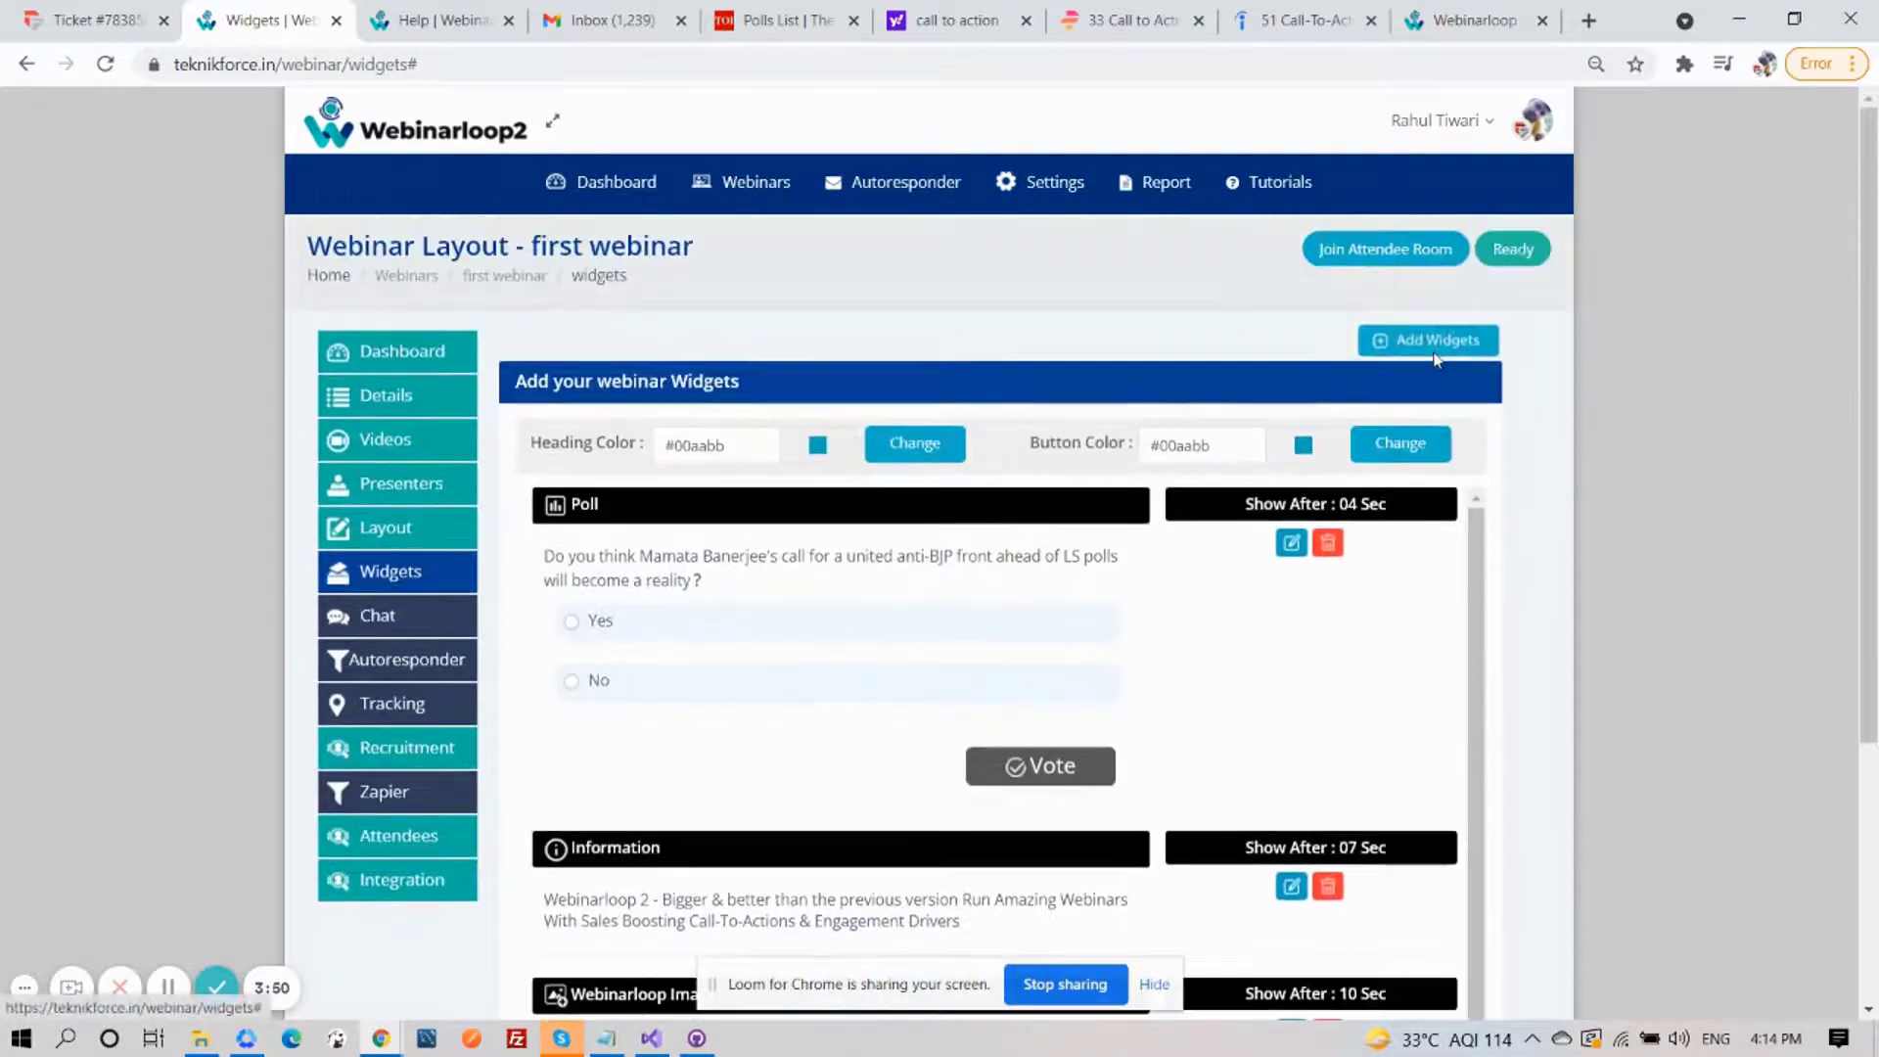
left_click(1428, 338)
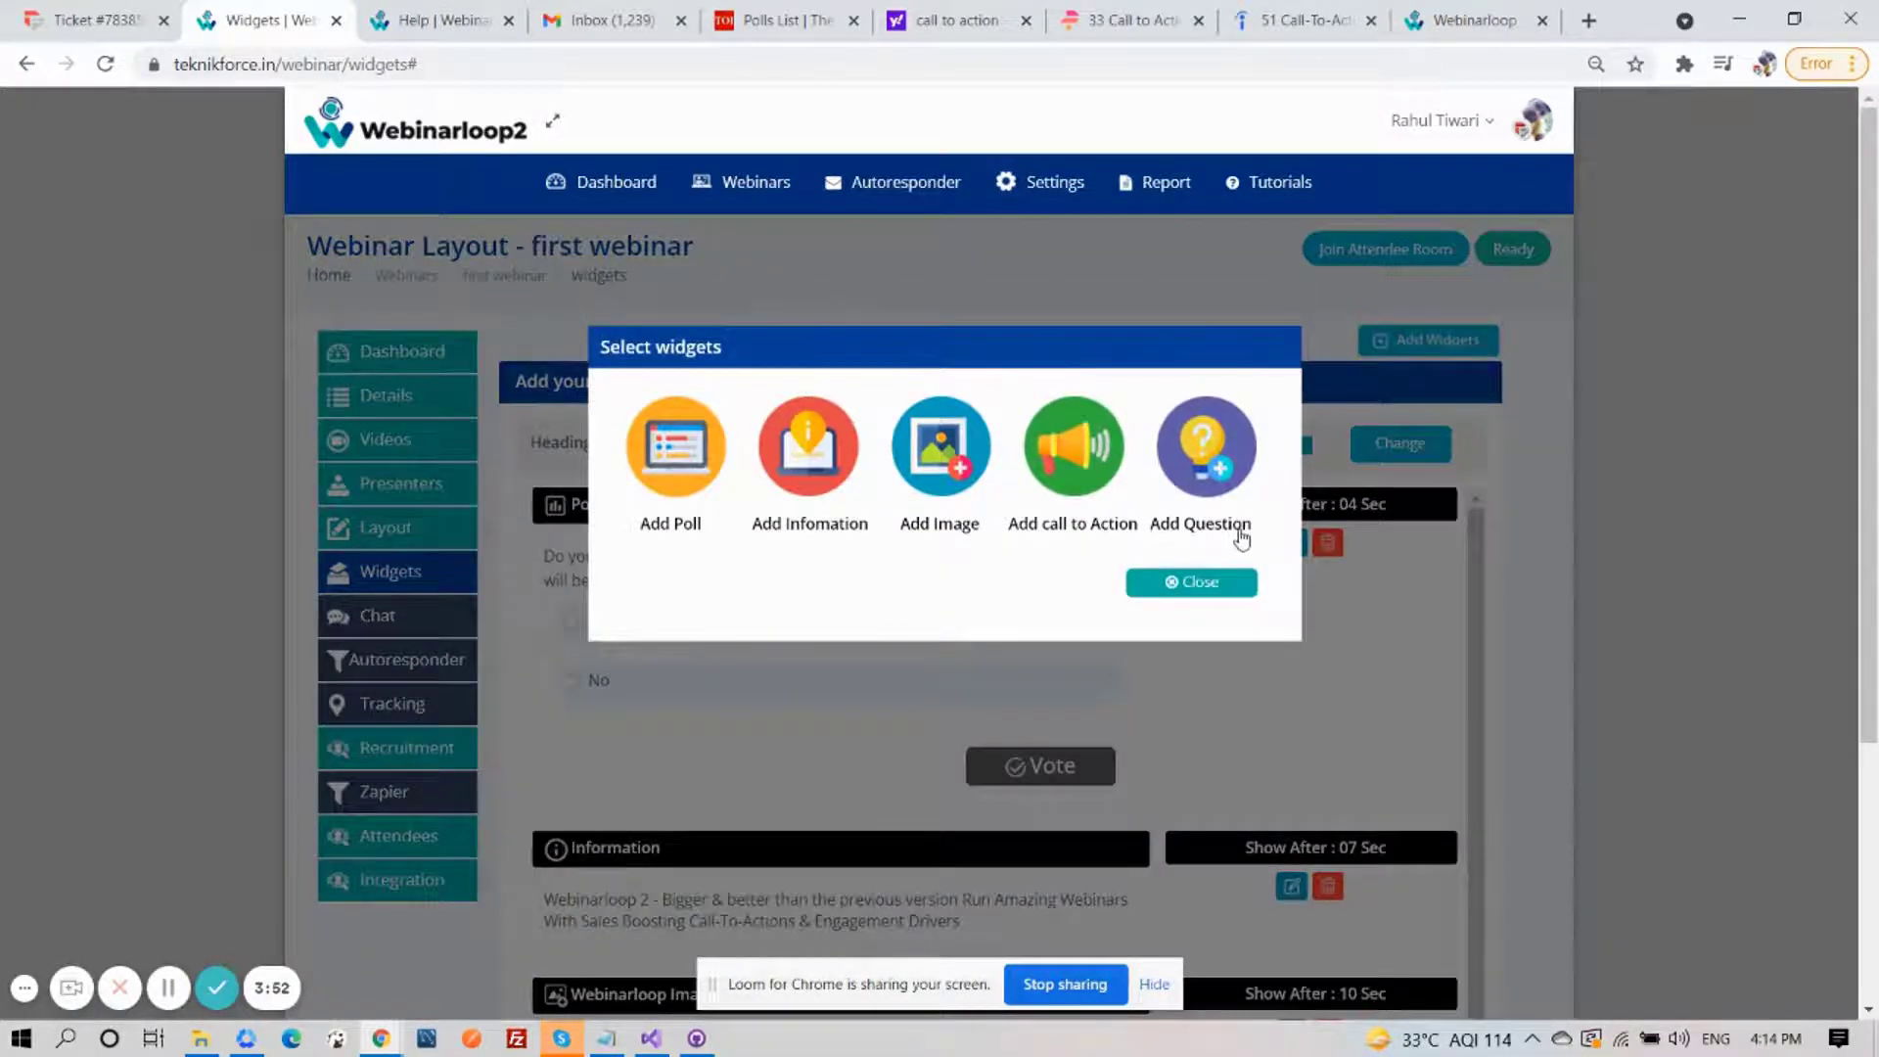
left_click(1226, 472)
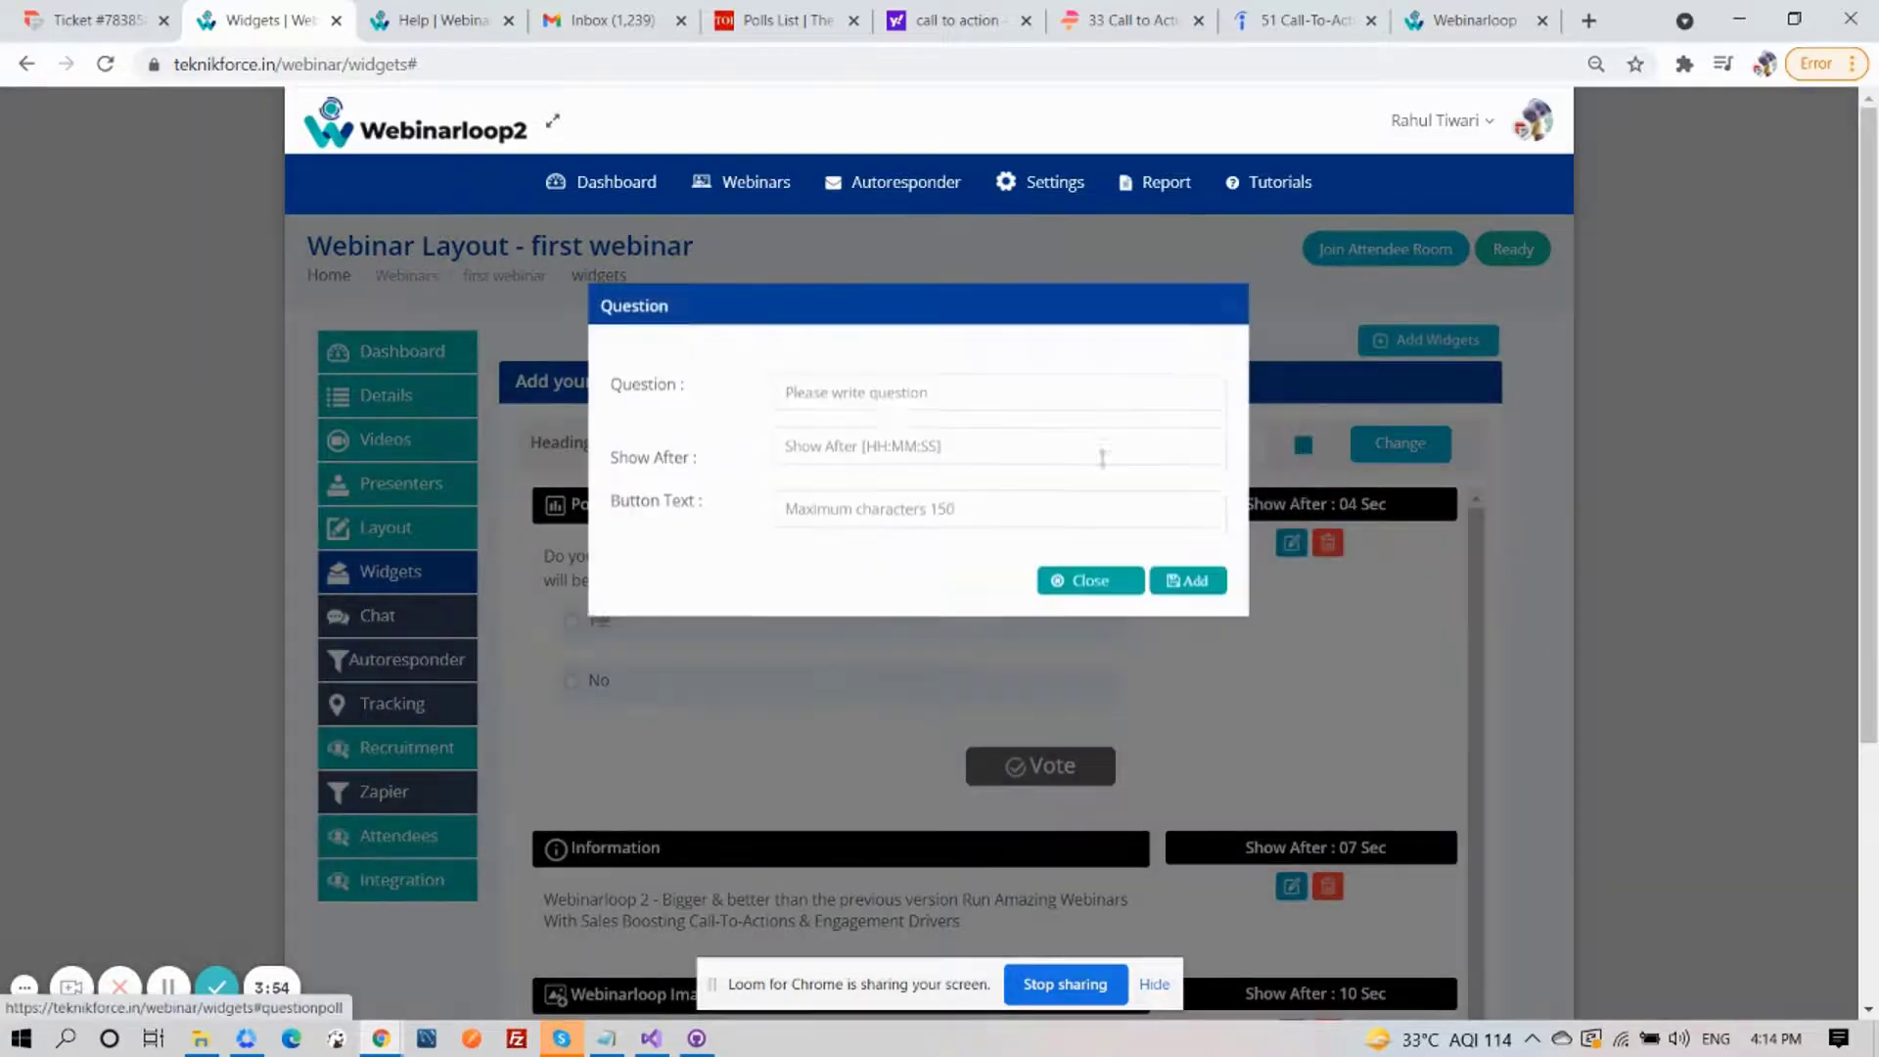
left_click(840, 399)
left_click(886, 497)
type("?")
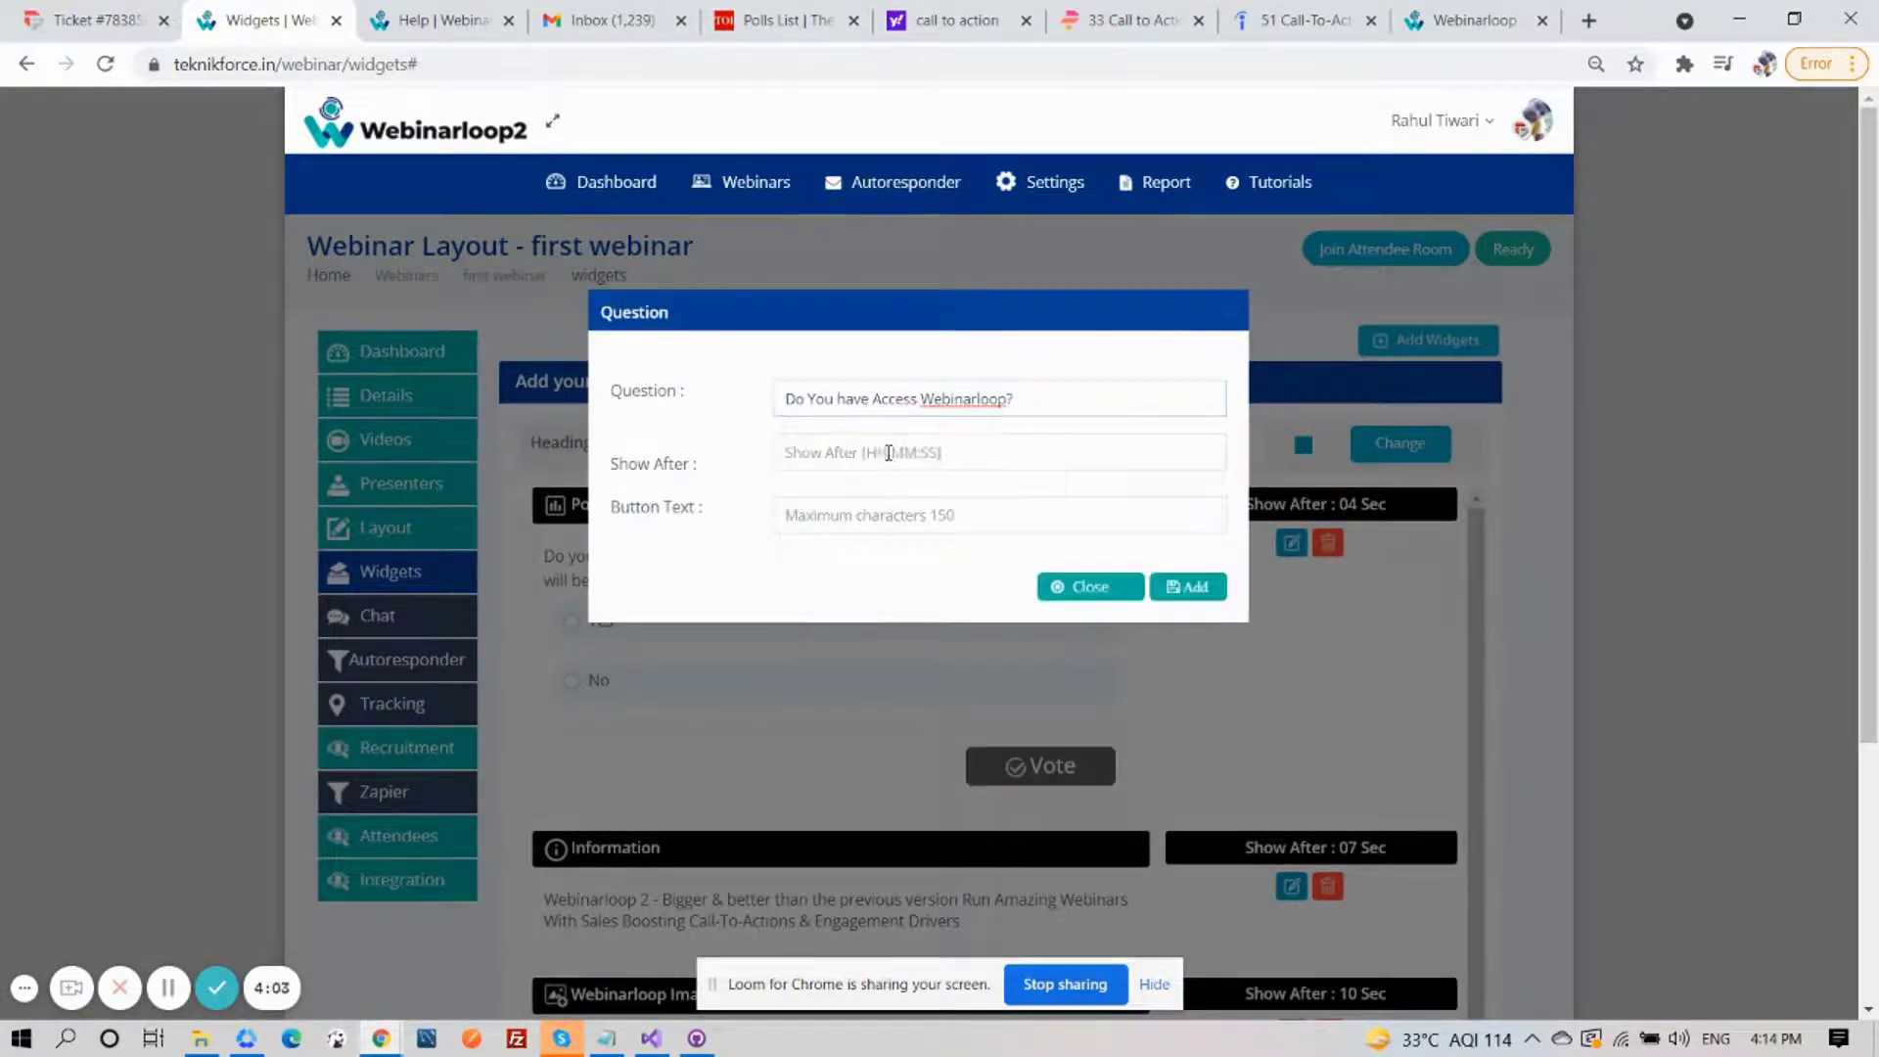
Set the question widget's show-after time to 00:00:14
left_click(864, 454)
double_click(1023, 536)
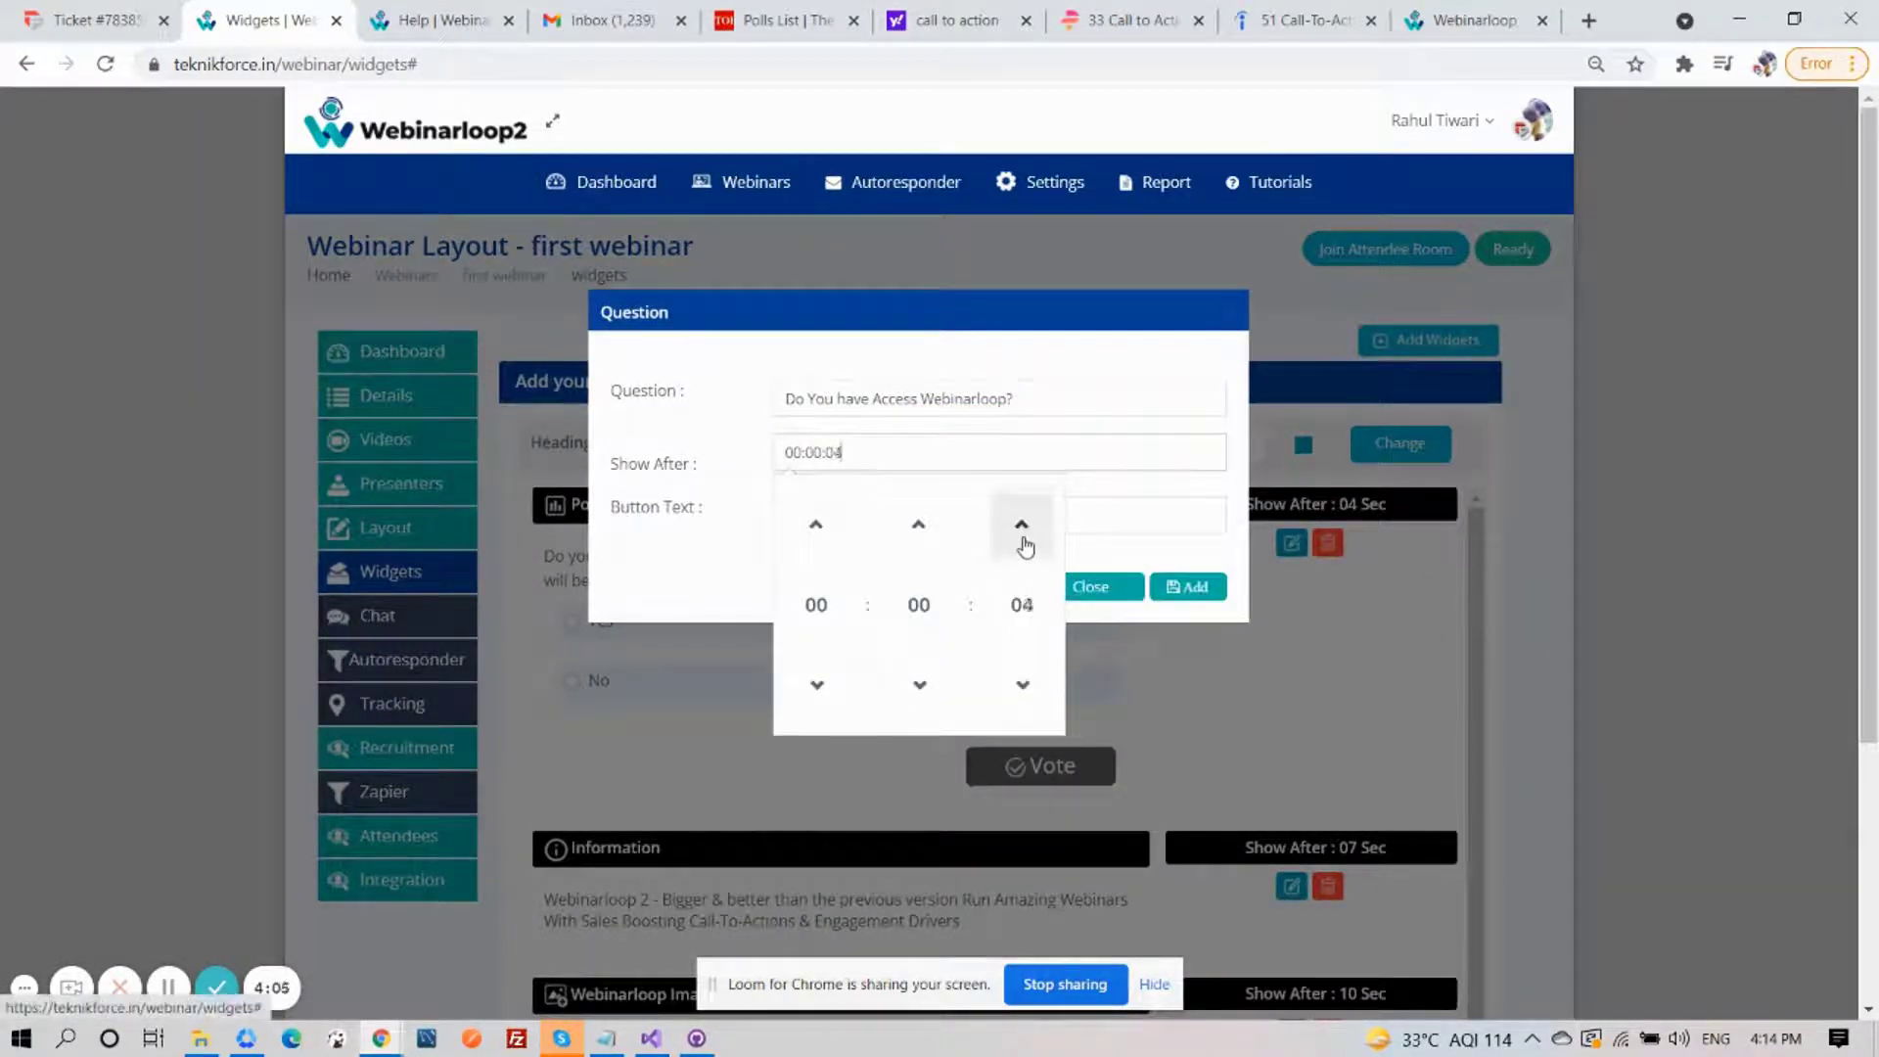
triple_click(1022, 538)
left_click(1023, 538)
left_click(1022, 538)
left_click(690, 548)
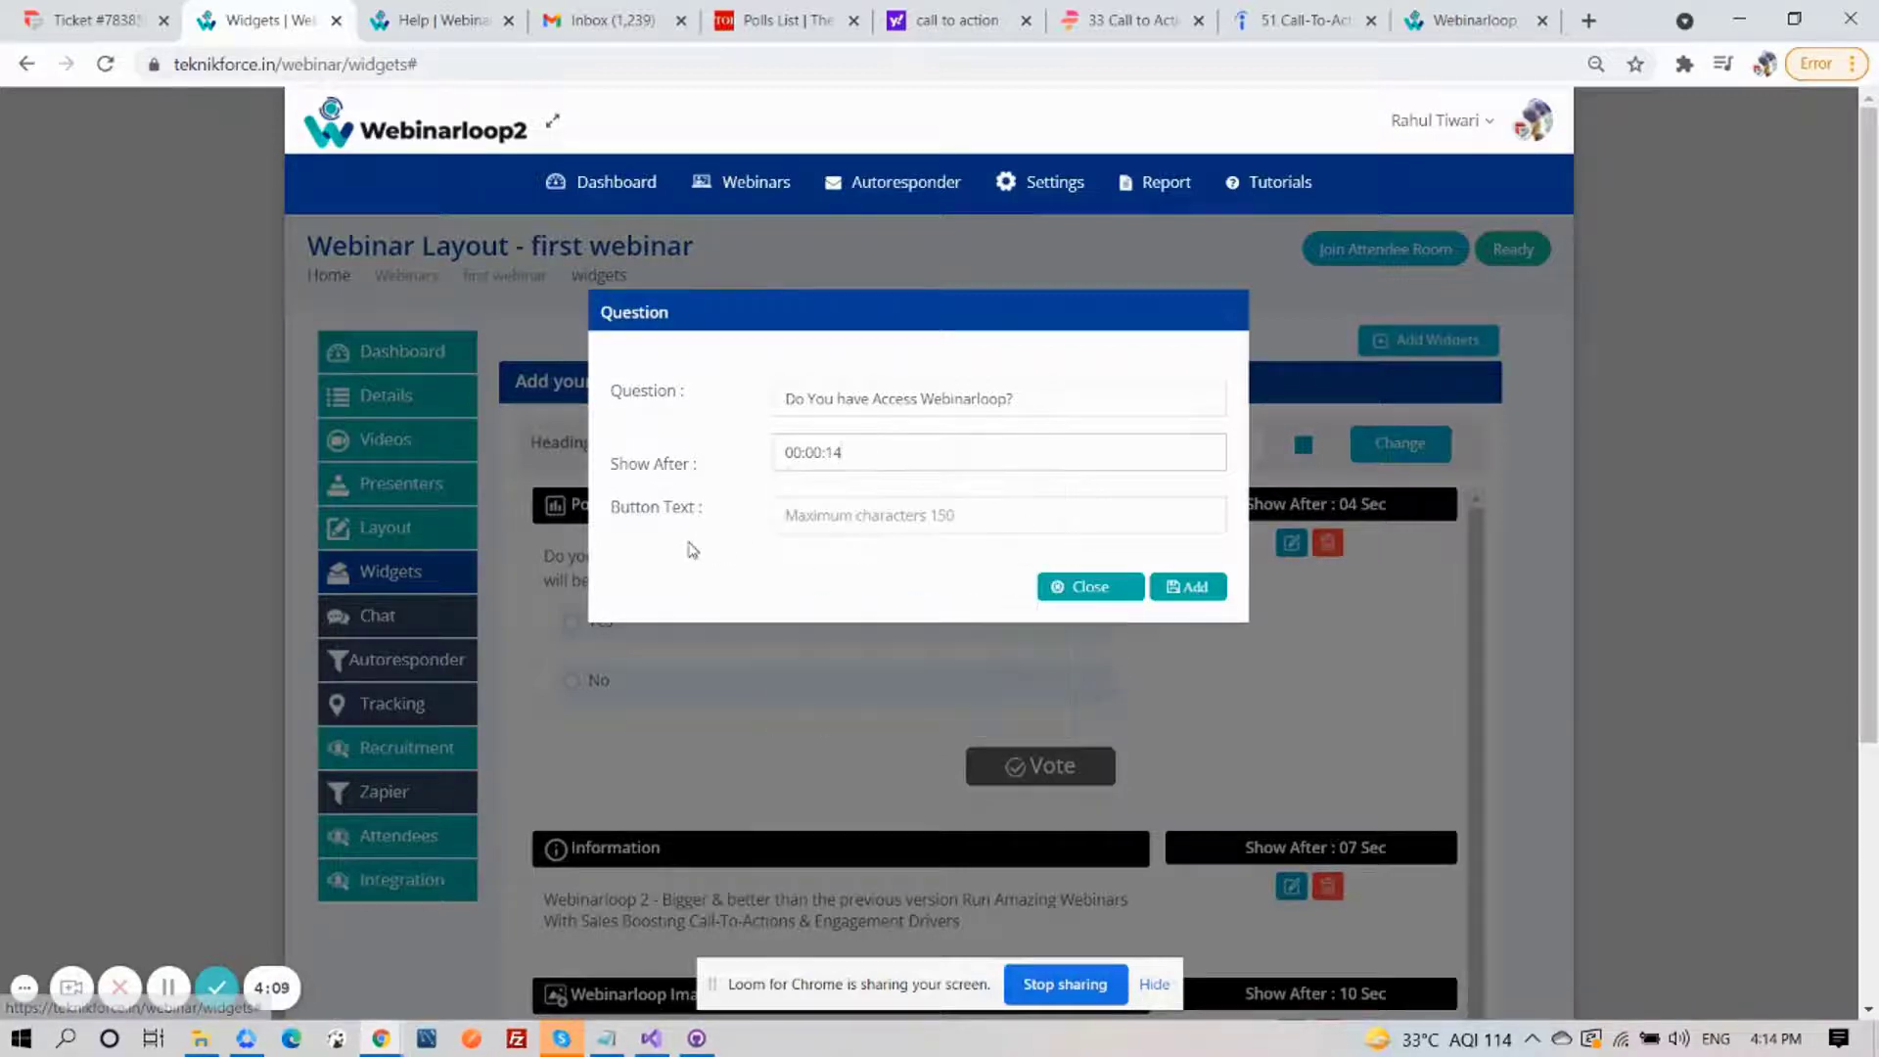
Set the question widget's button text to "Submit", add it to the webinar and check its preview
left_click(825, 513)
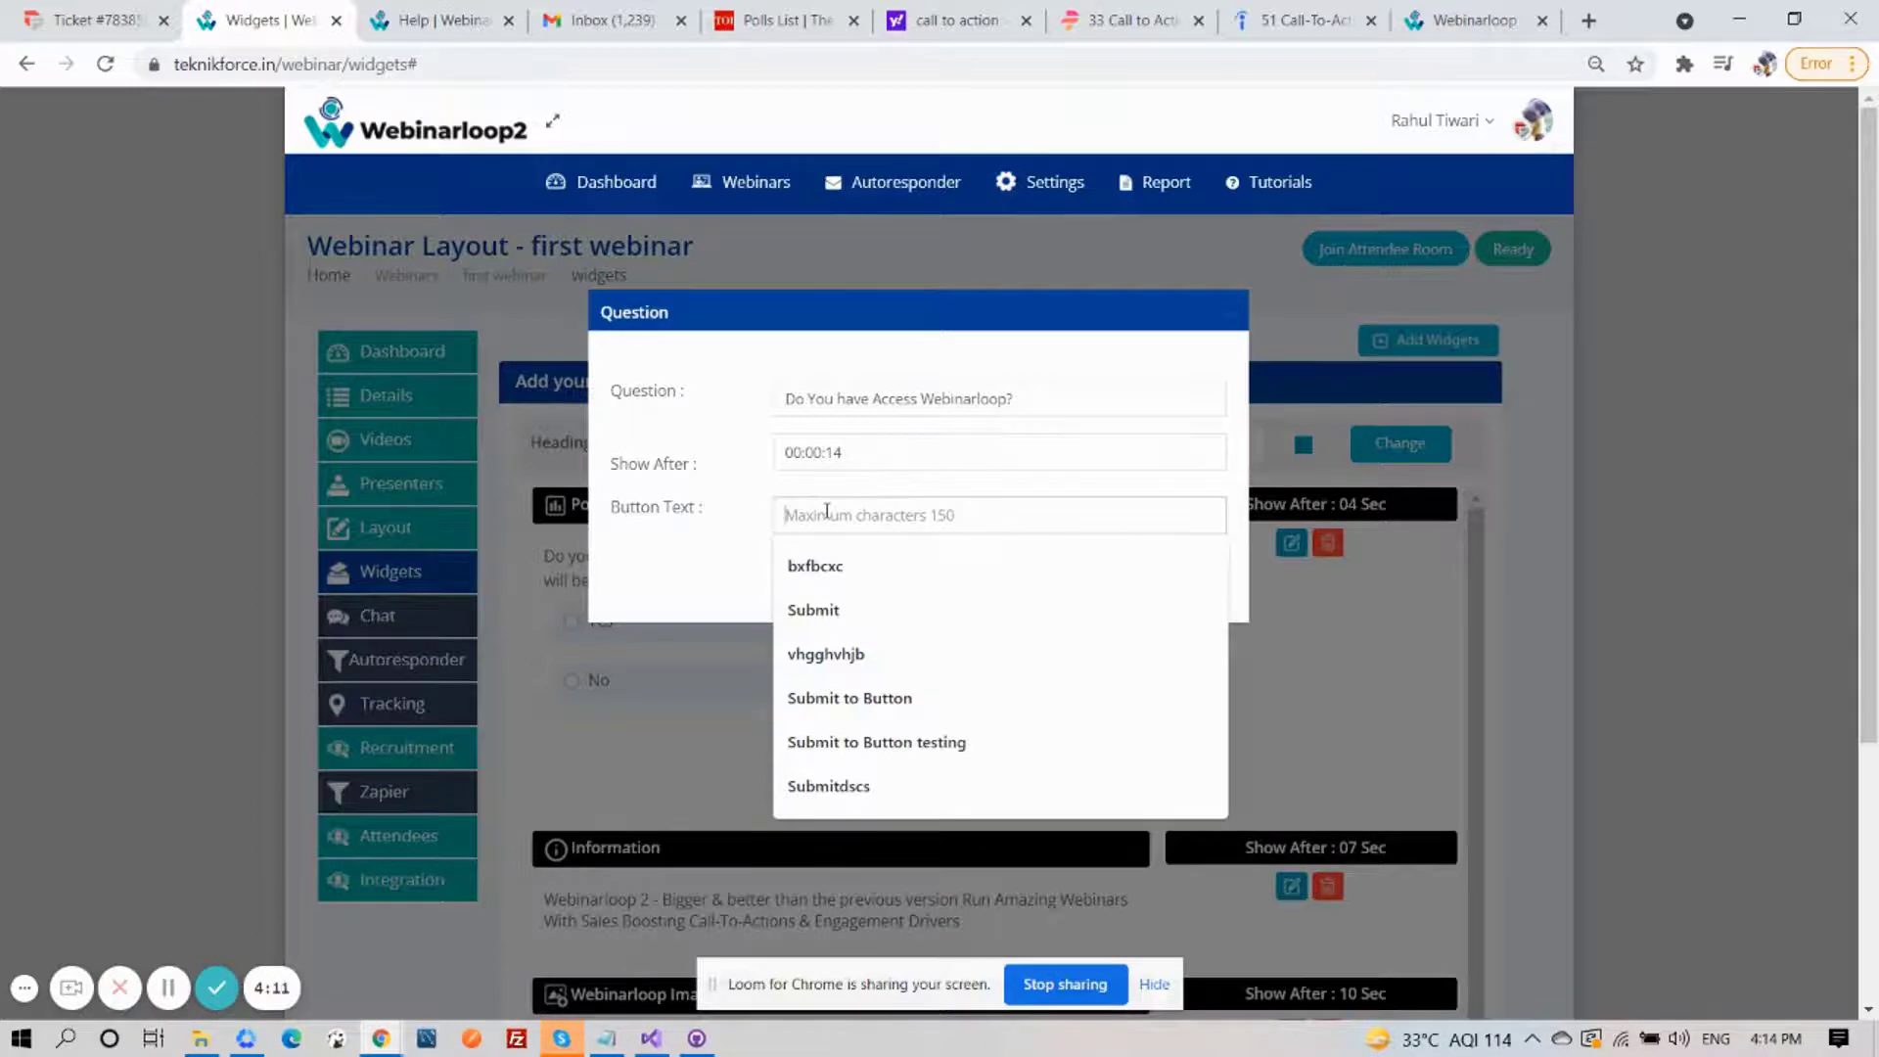
left_click(815, 610)
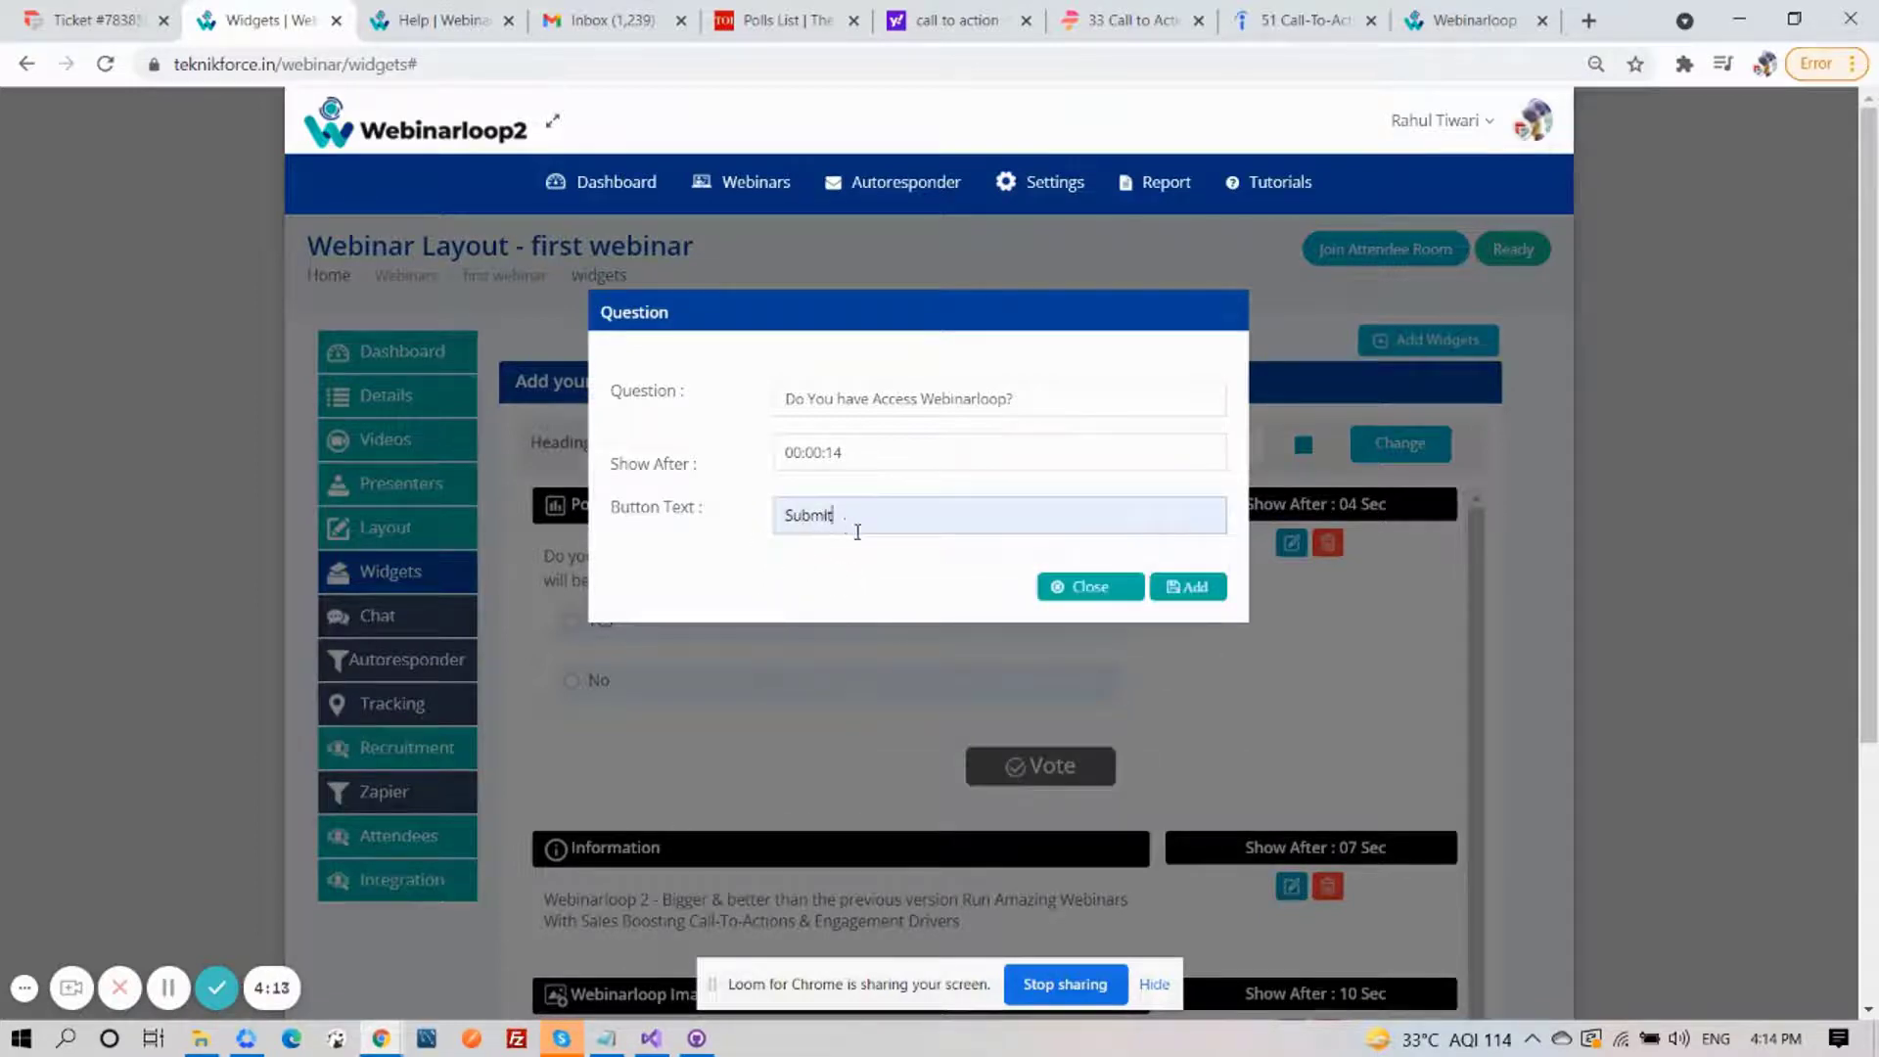
left_click(1193, 595)
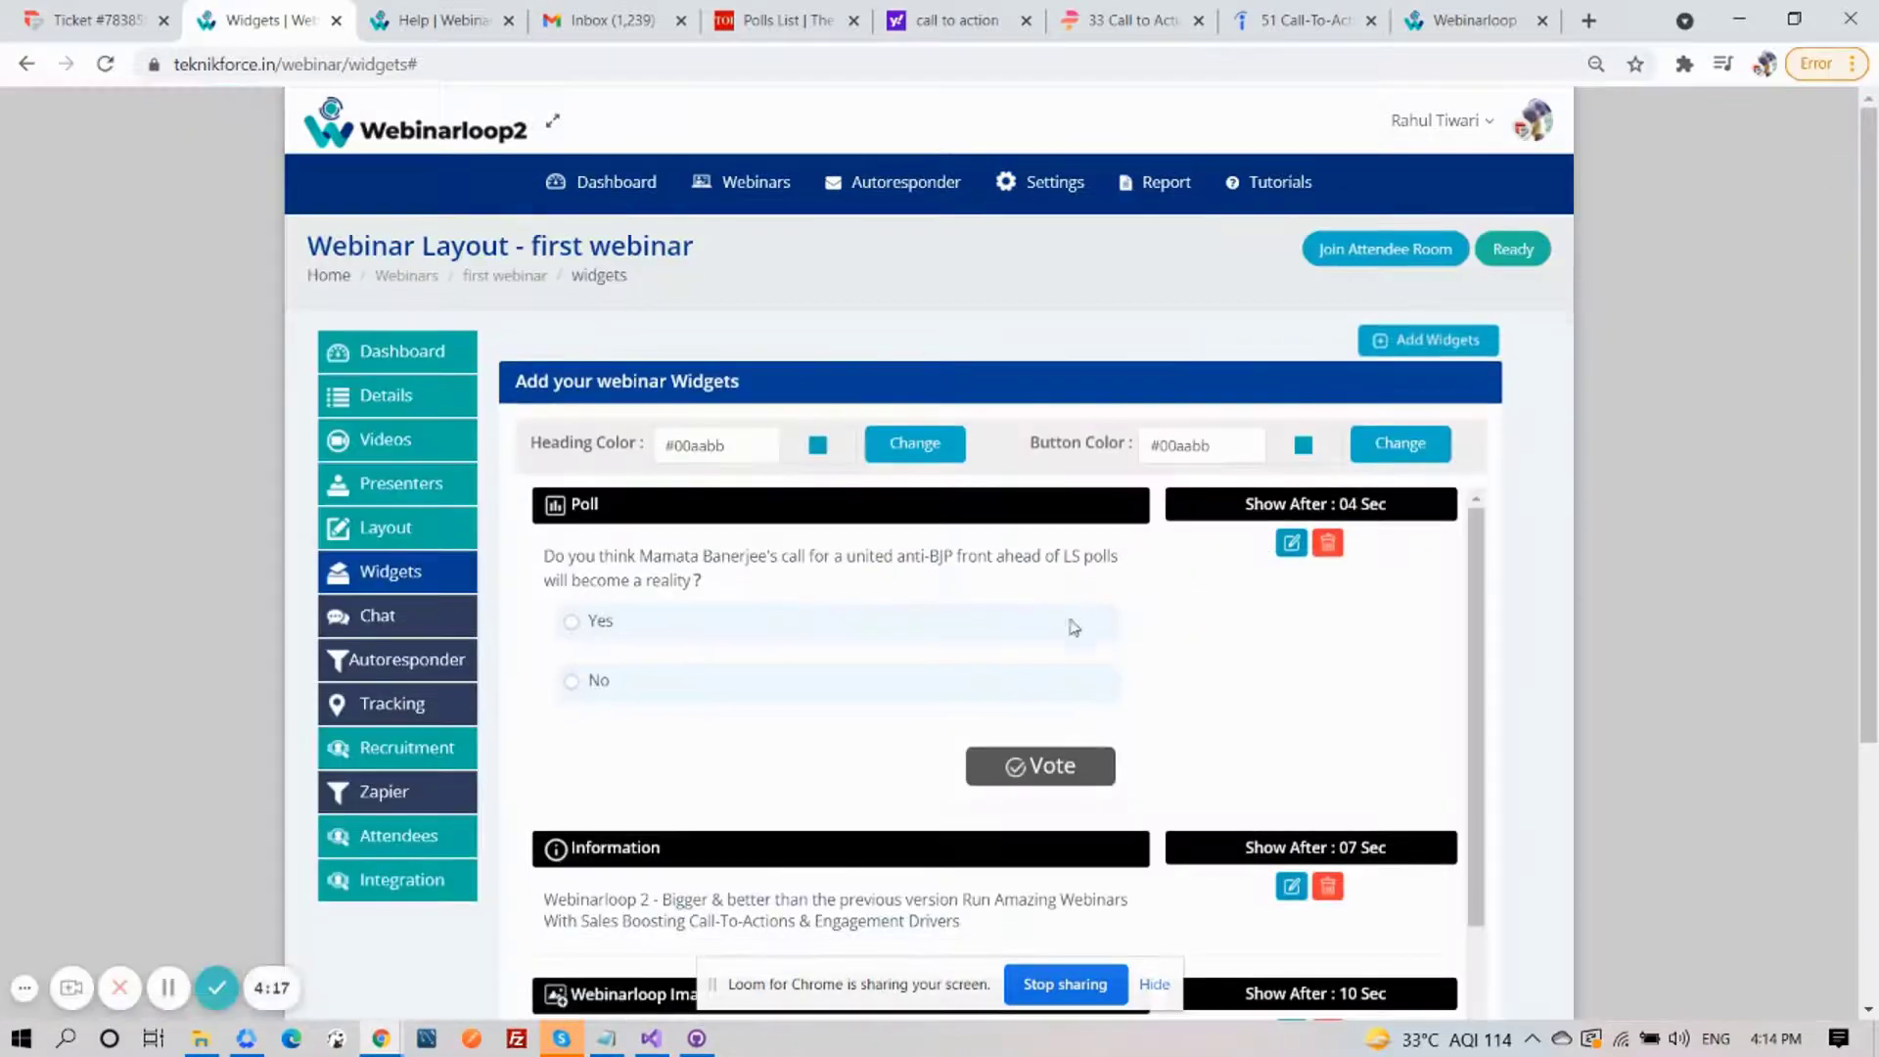
scroll(1212, 677, "down", 1)
scroll(1174, 665, "down", 2)
scroll(1077, 666, "down", 2)
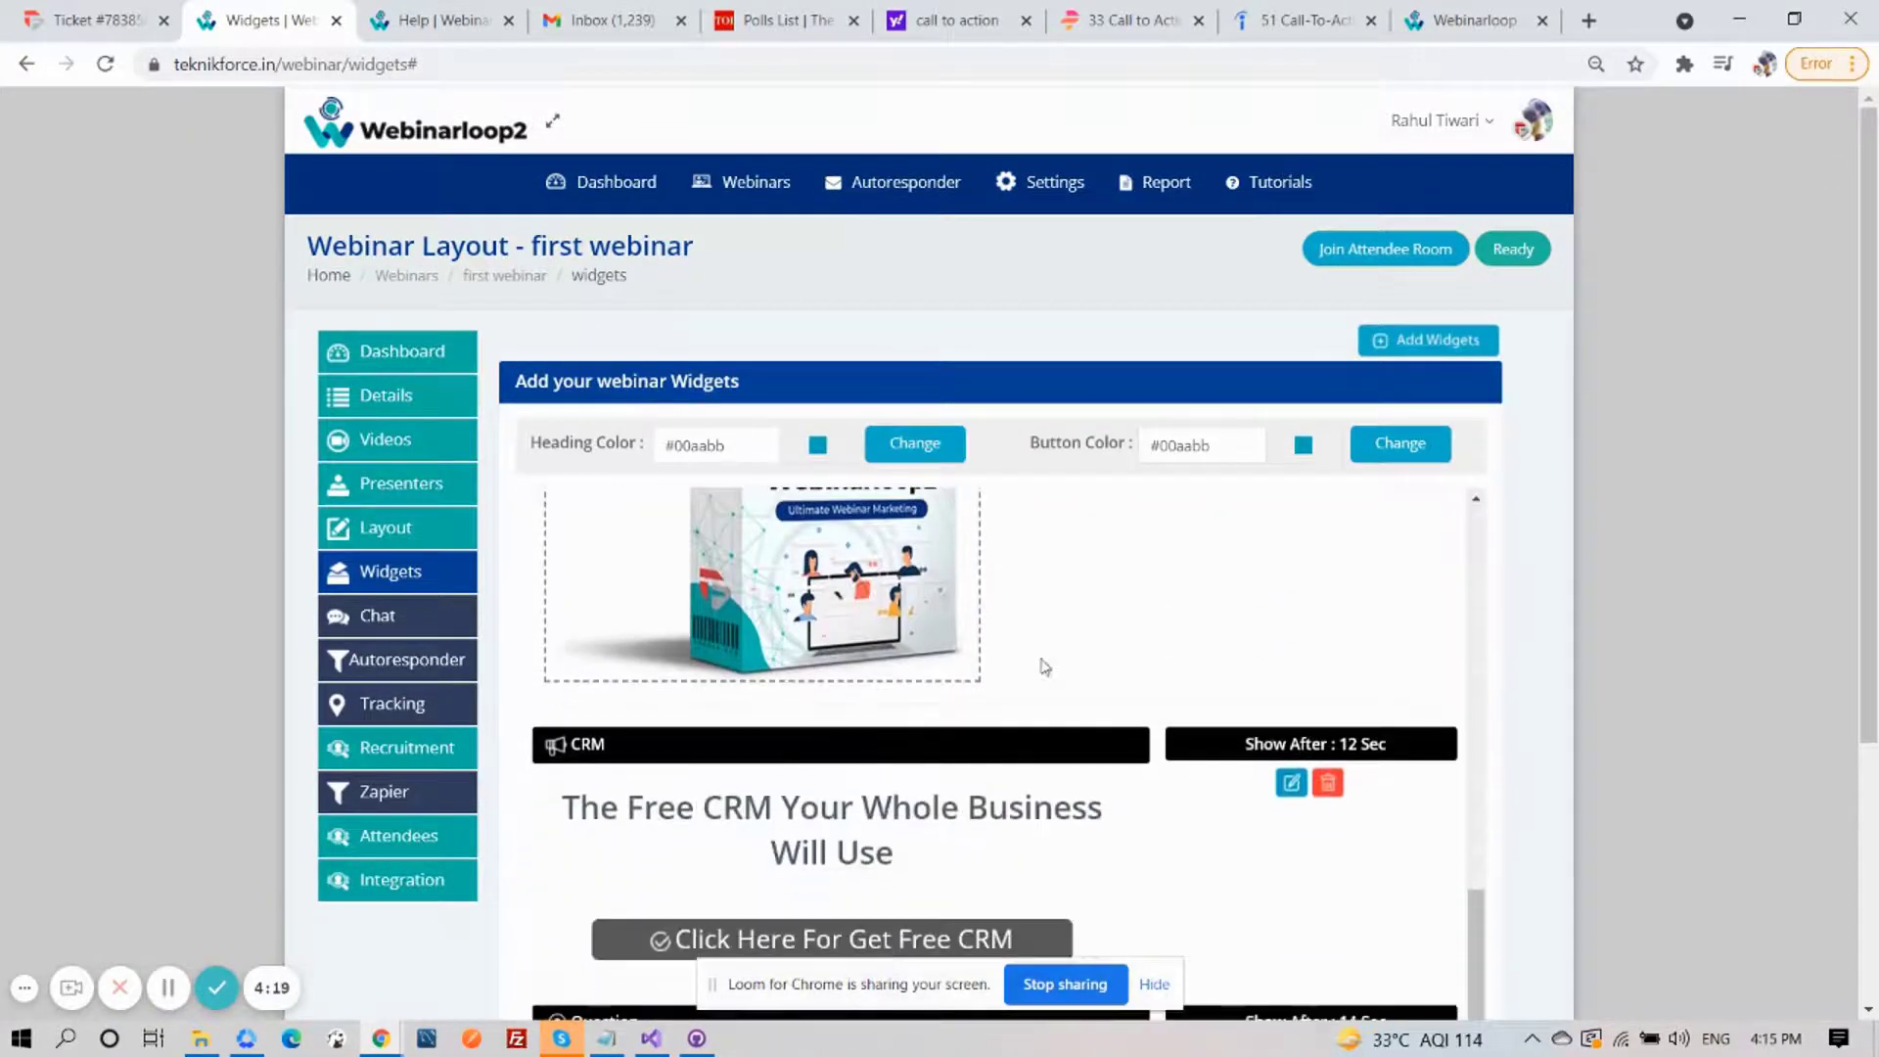
scroll(1048, 662, "down", 4)
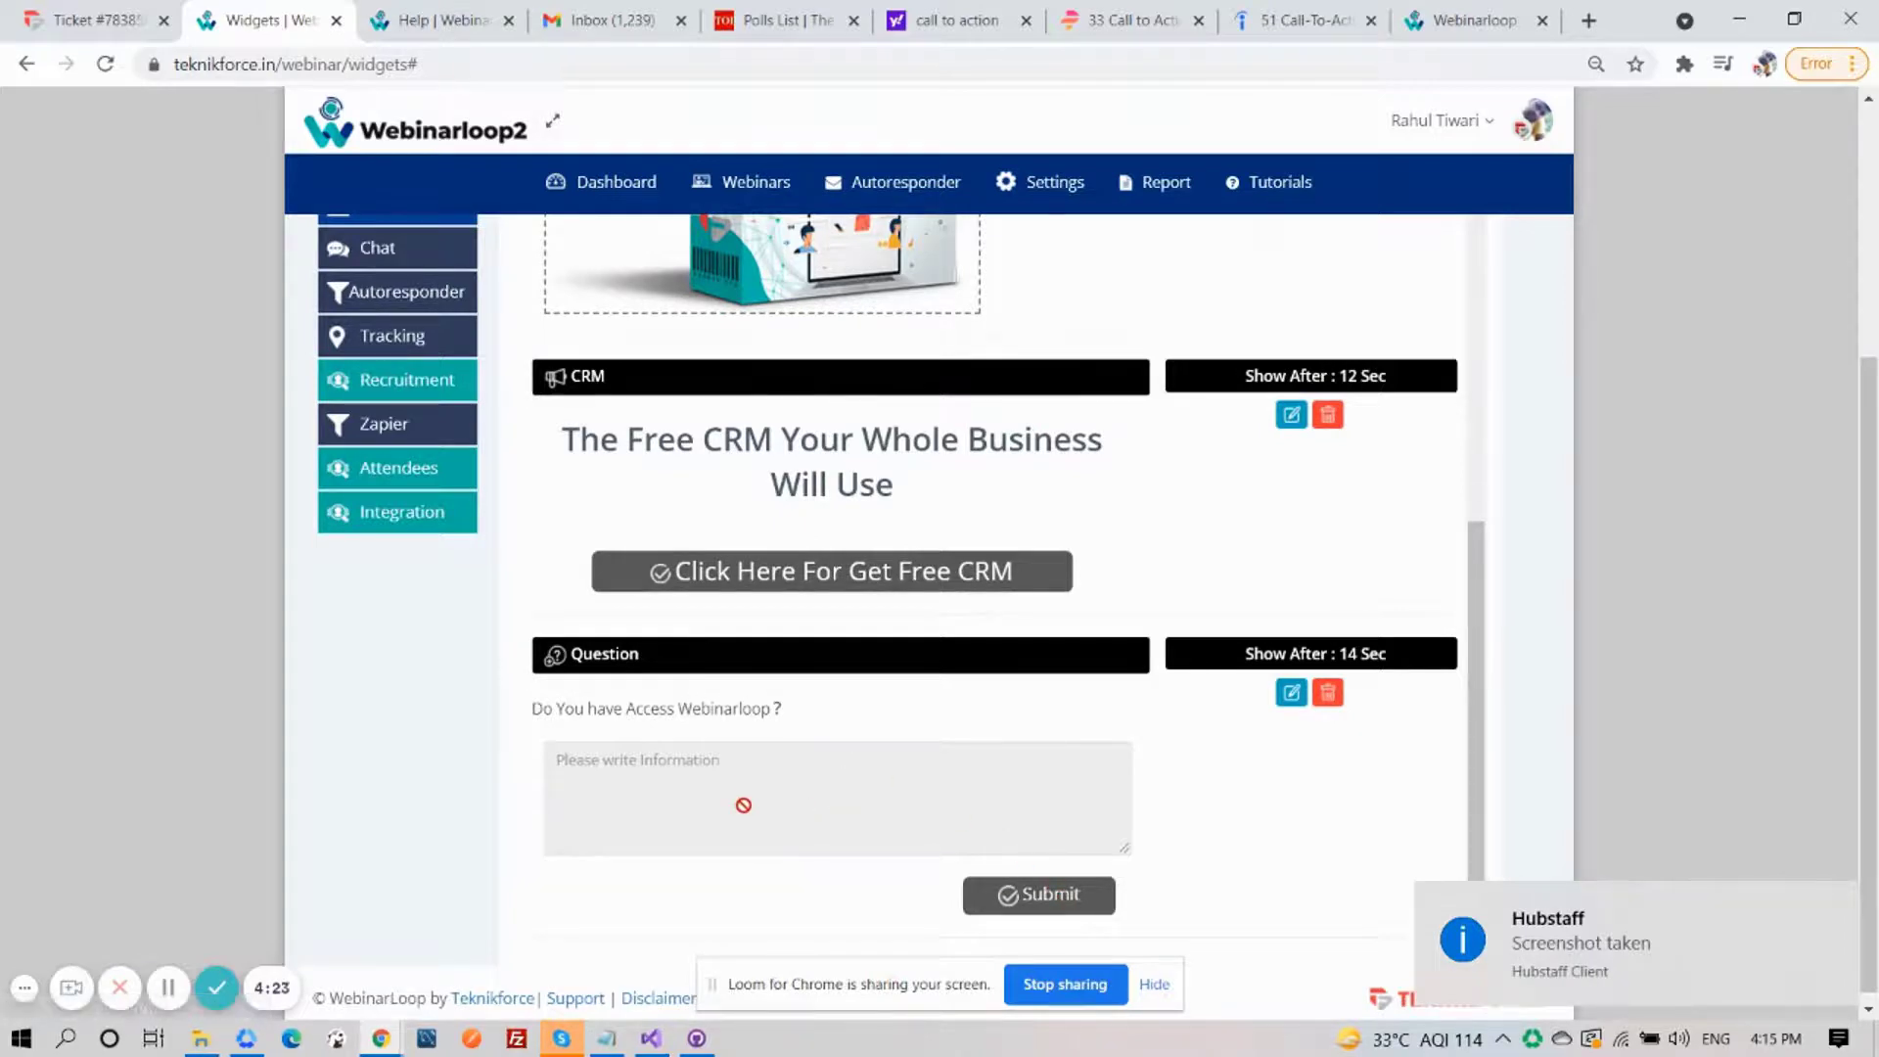
Apply #00aabb as the heading color of the webinar widgets
scroll(767, 763, "up", 3)
scroll(767, 686, "up", 6)
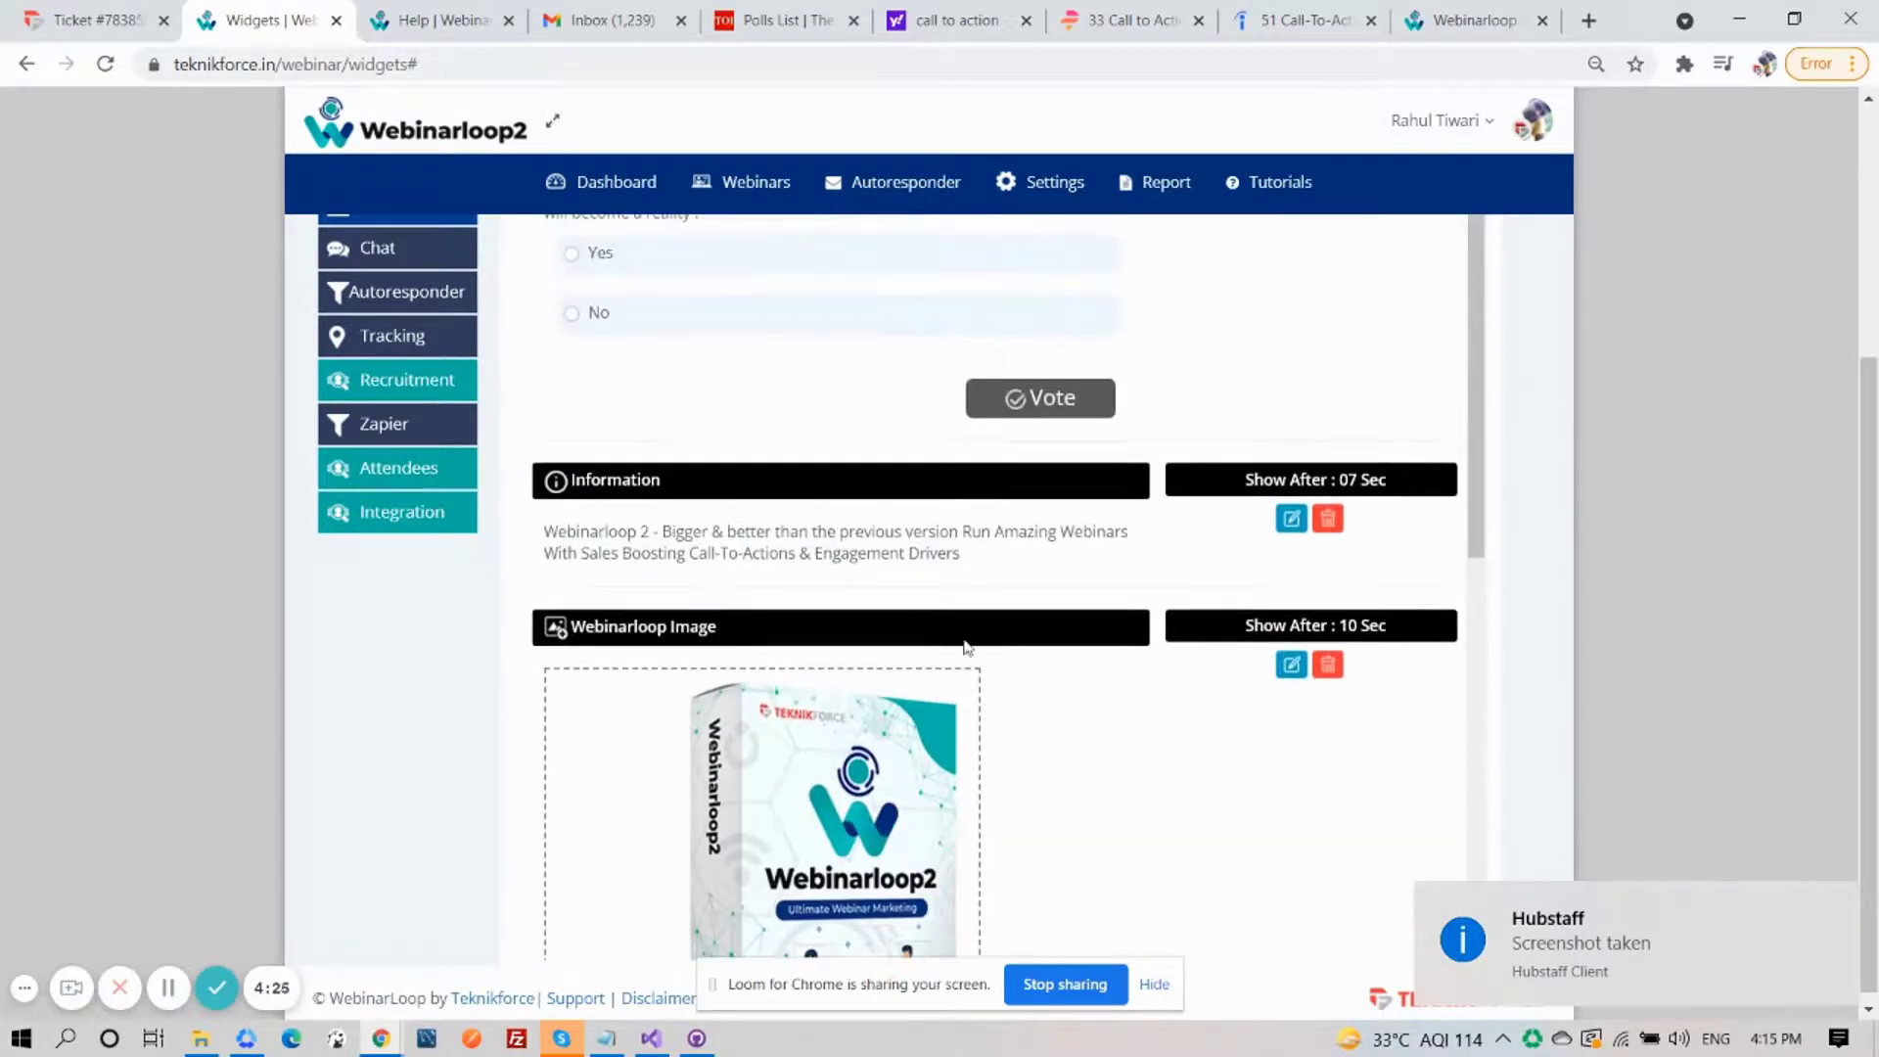
left_click(818, 445)
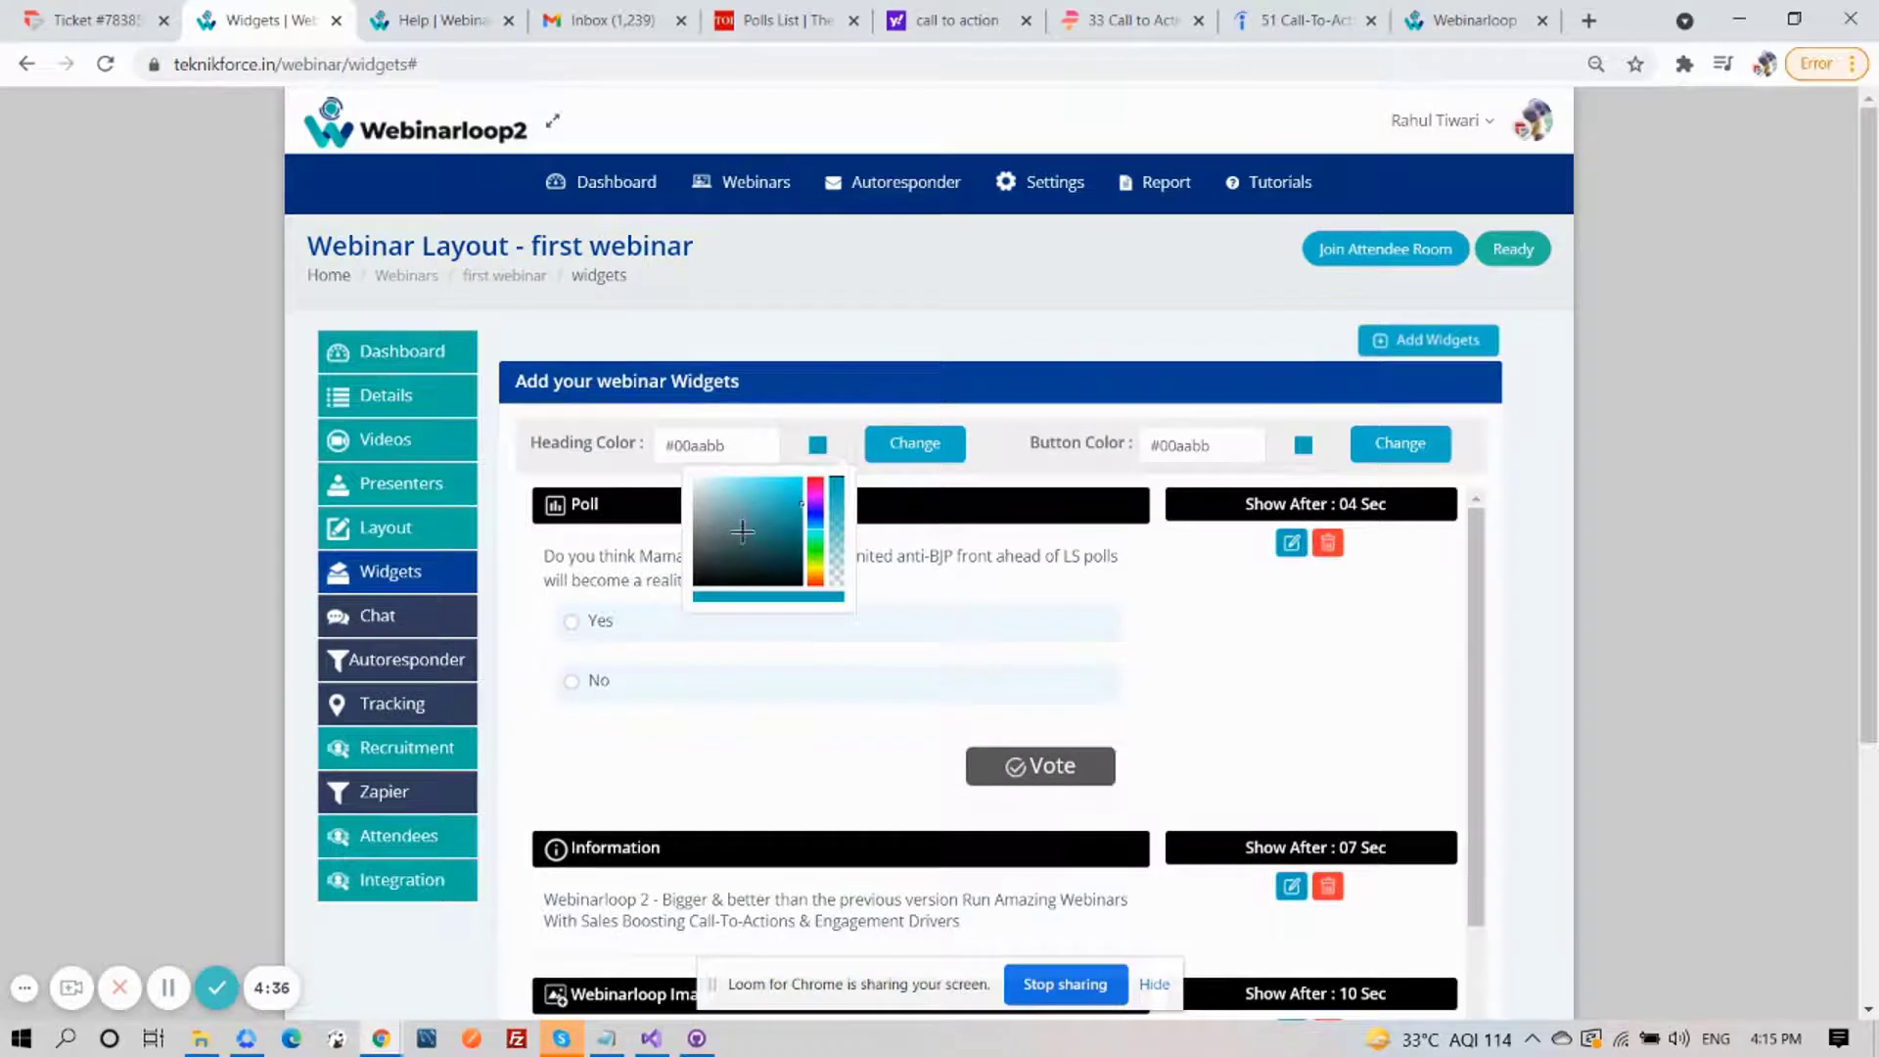
left_click(914, 443)
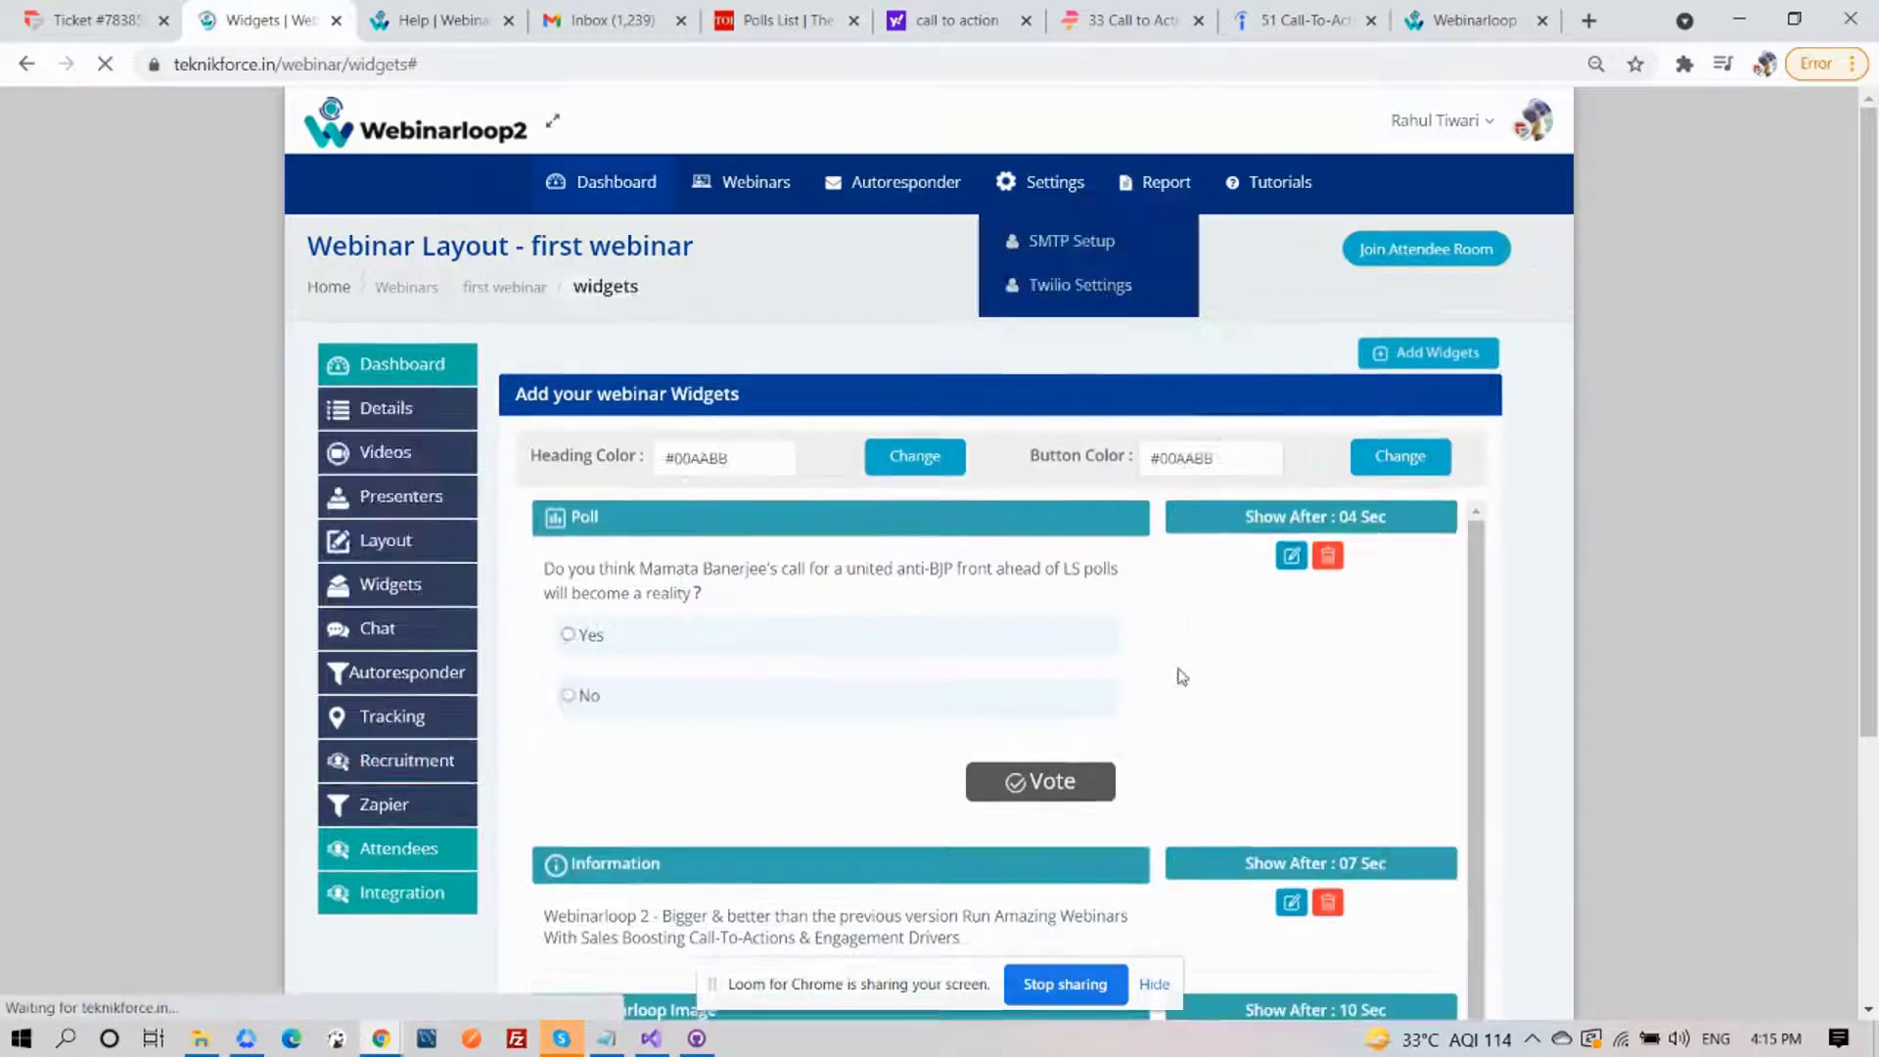
Apply #00aabb as the button color of the webinar widgets and check the widget list
scroll(1054, 682, "down", 5)
scroll(1054, 682, "down", 5)
scroll(1054, 587, "up", 10)
left_click_drag(1028, 446, 1060, 448)
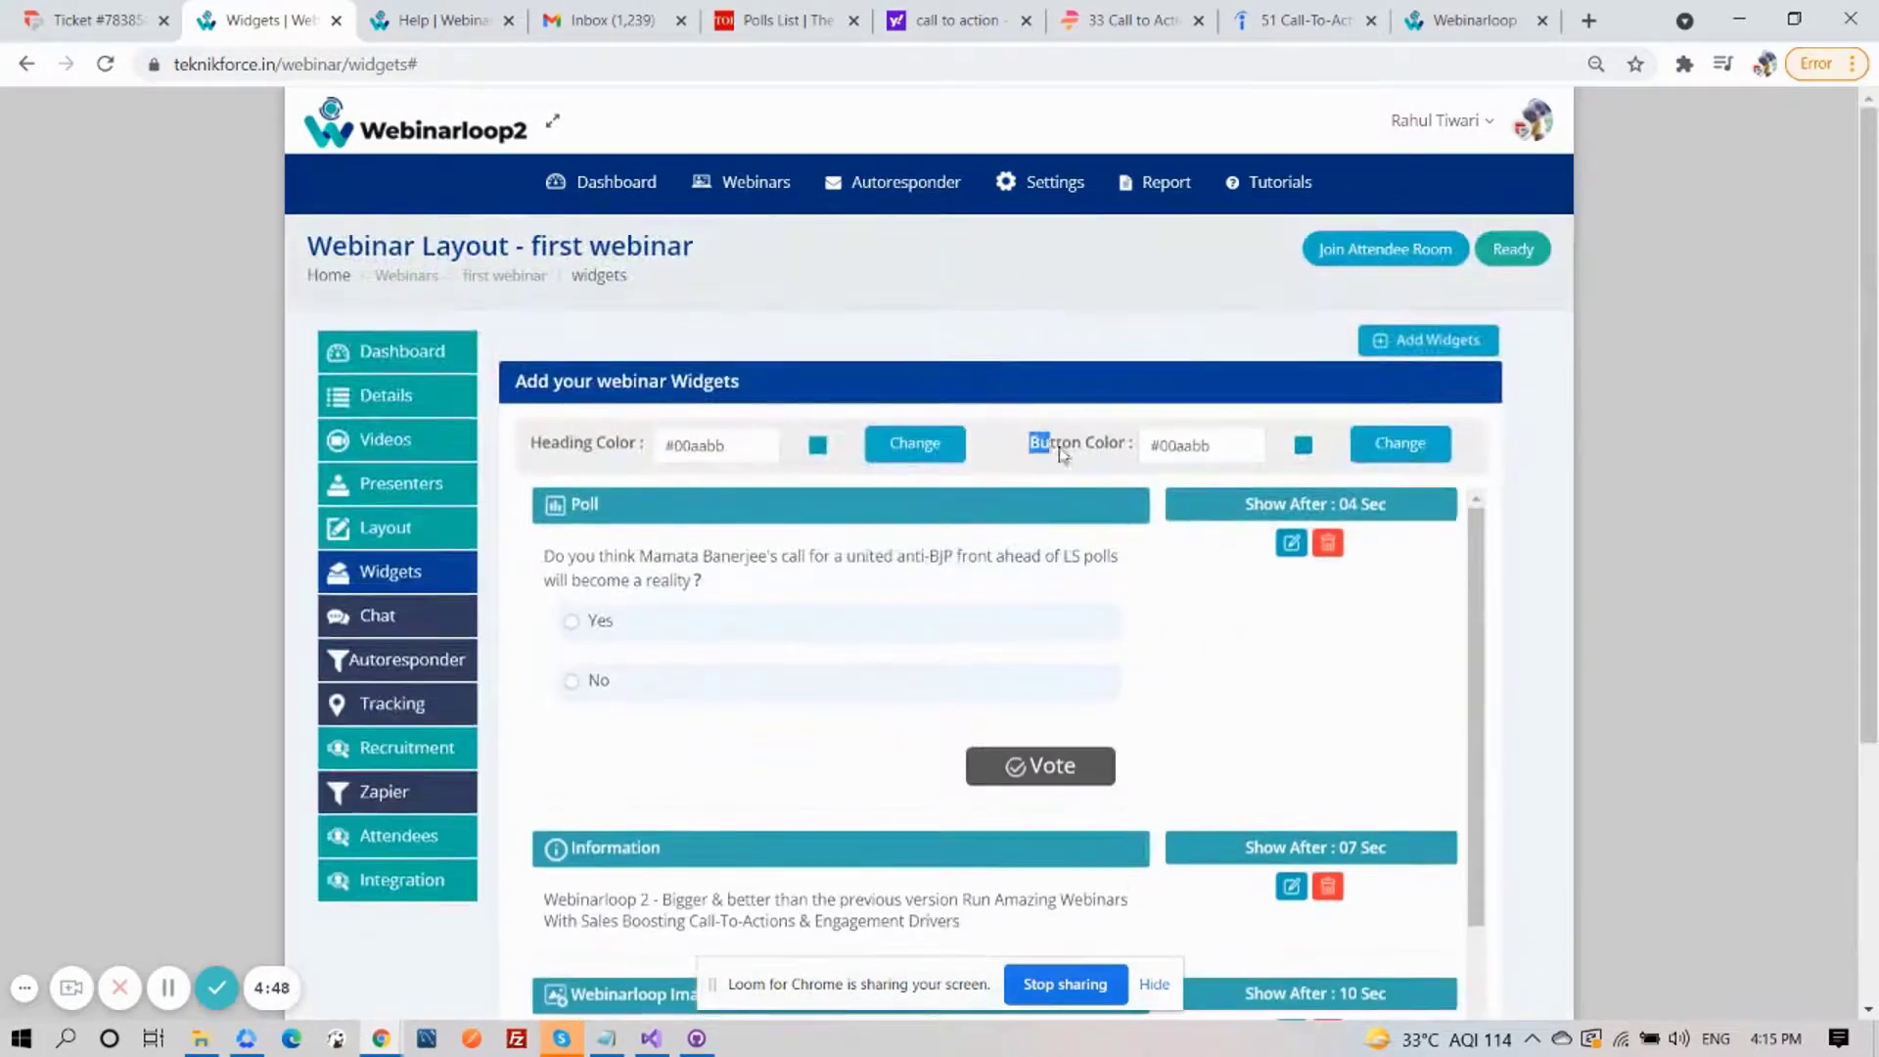
left_click(1303, 445)
left_click(1400, 443)
scroll(1243, 666, "down", 3)
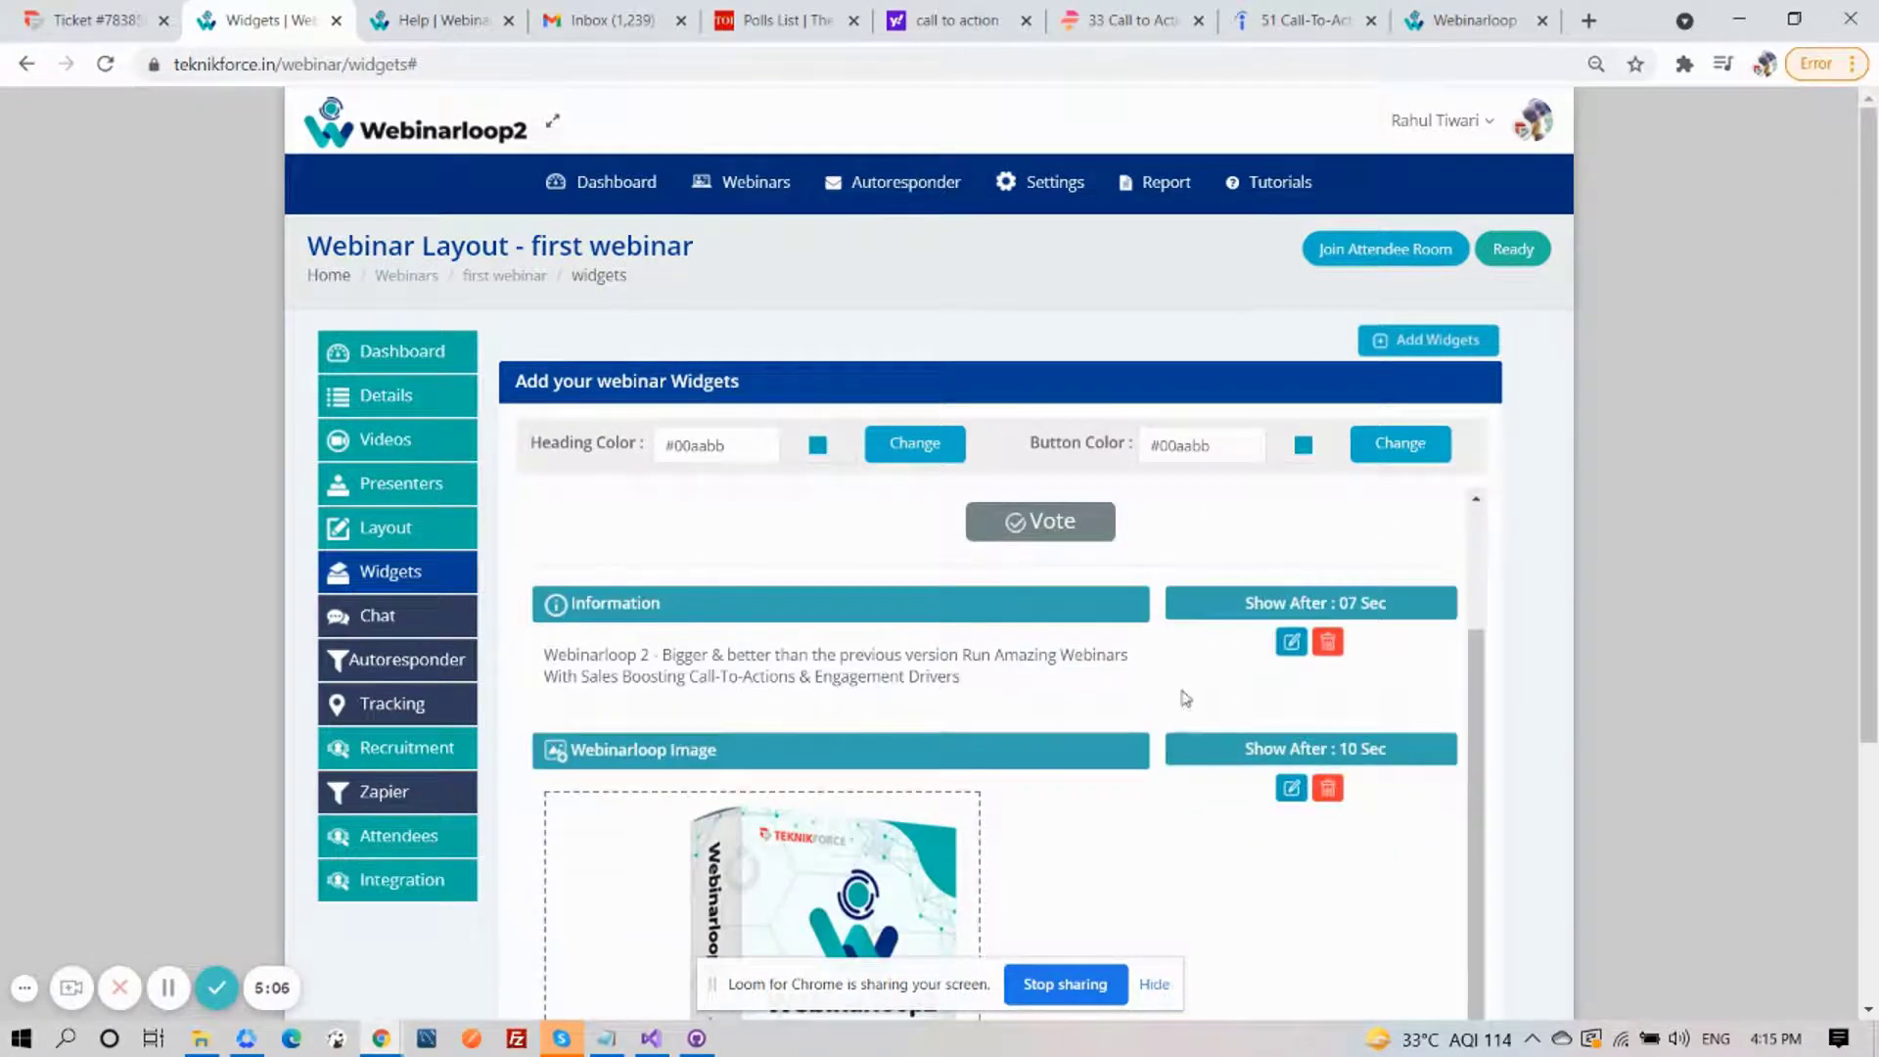
scroll(1183, 685, "down", 8)
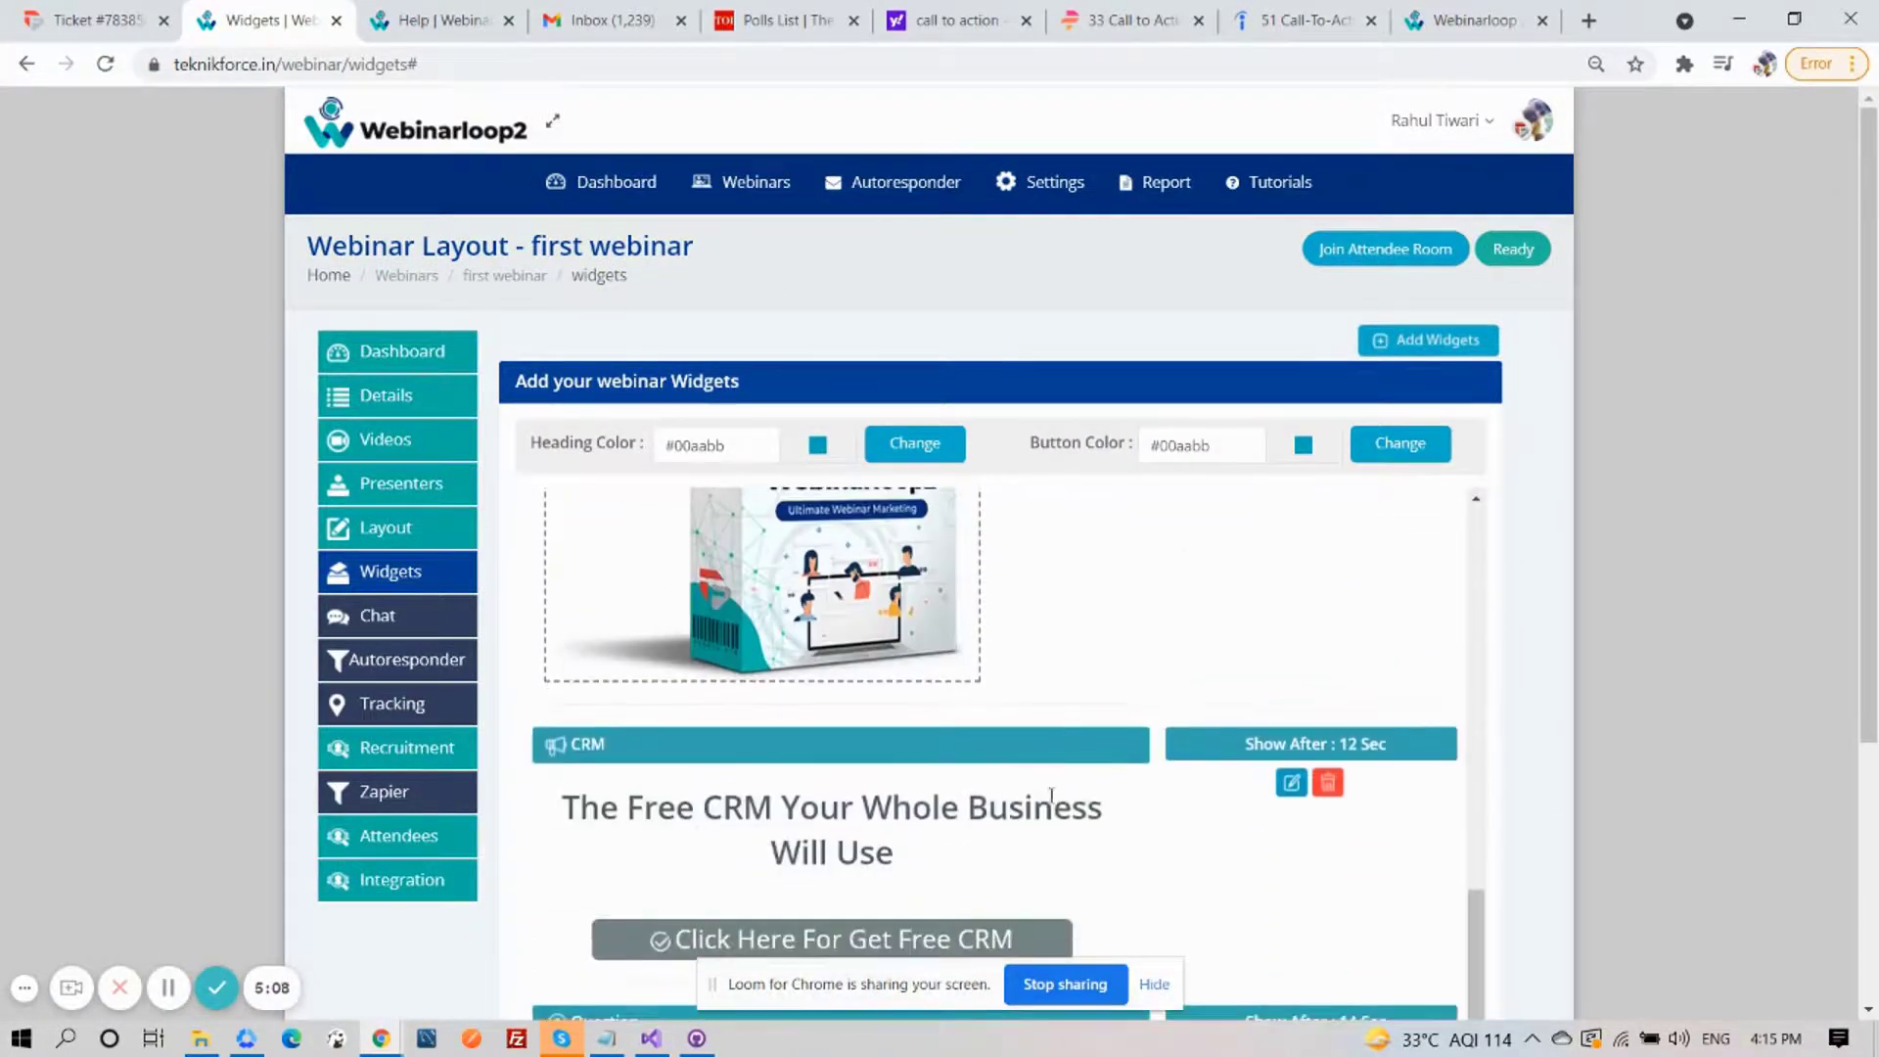
scroll(1179, 795, "up", 10)
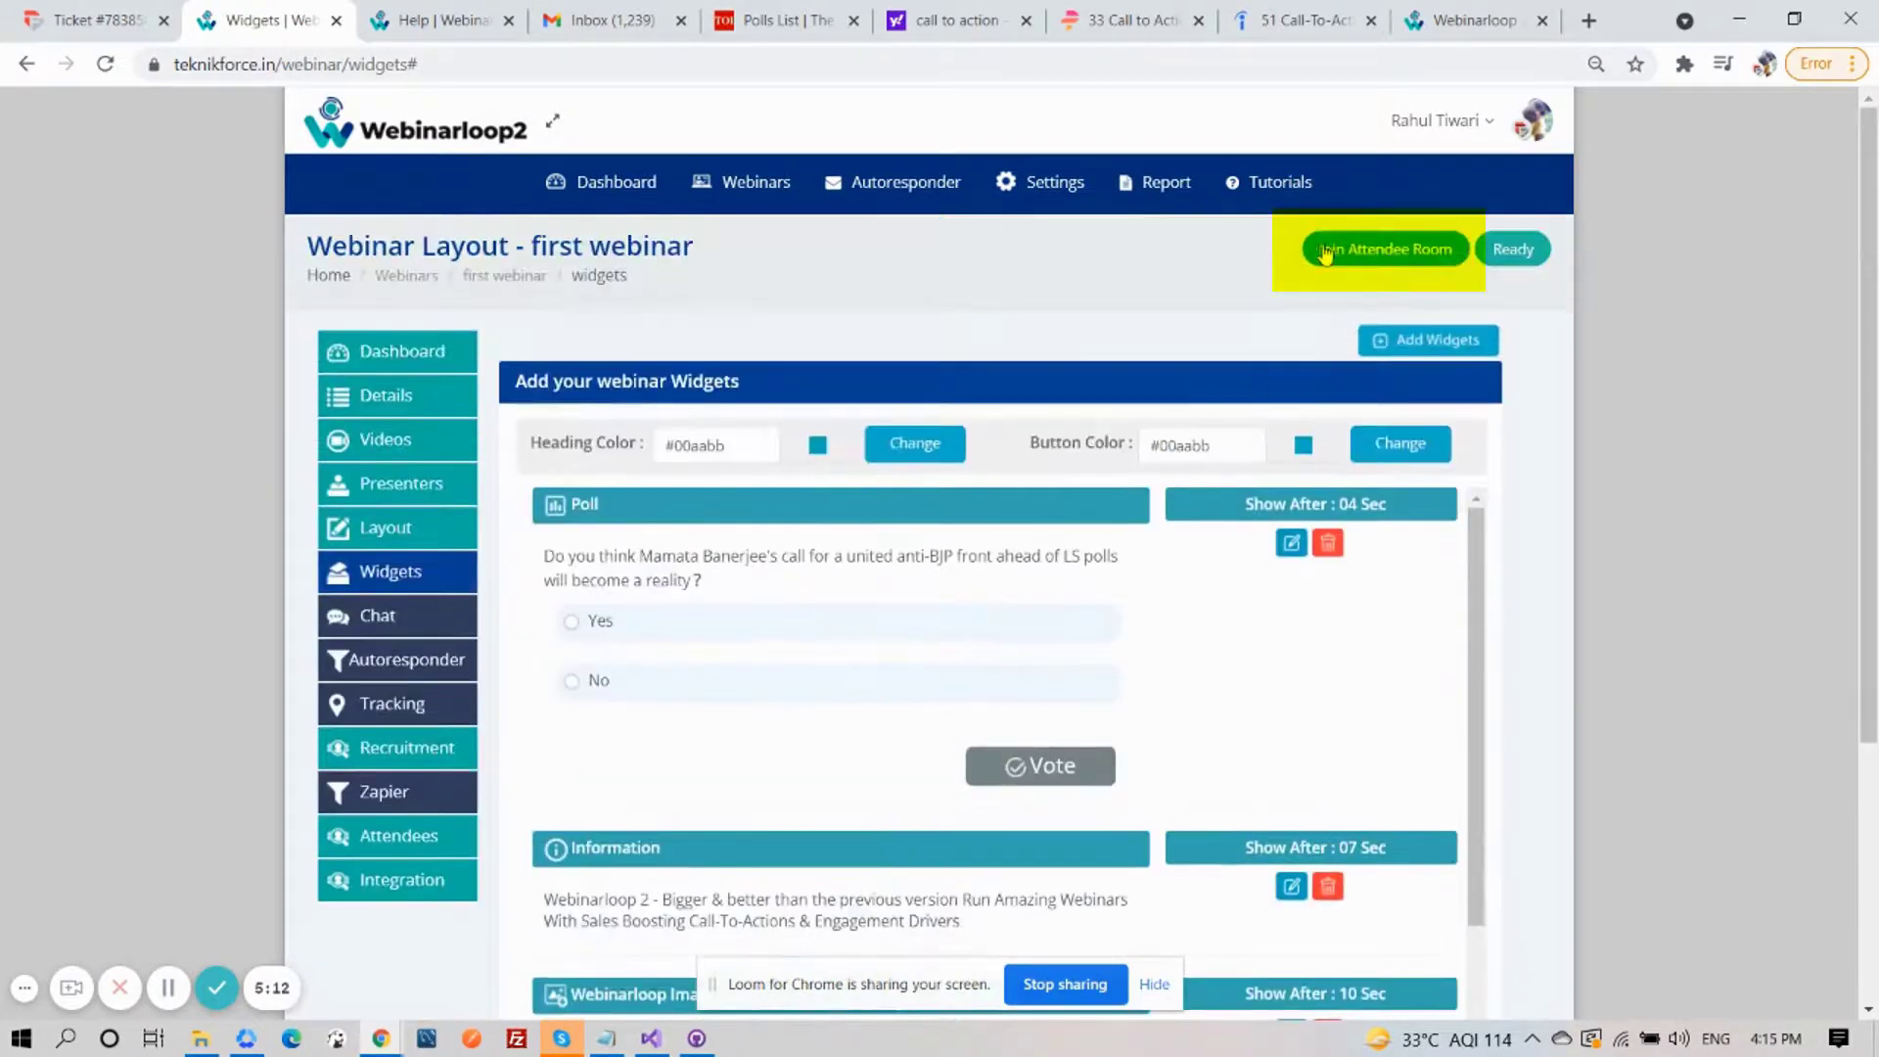
Join the webinar's attendee room, signing in with the prefilled credentials and closing the browser's password check
left_click(1326, 252)
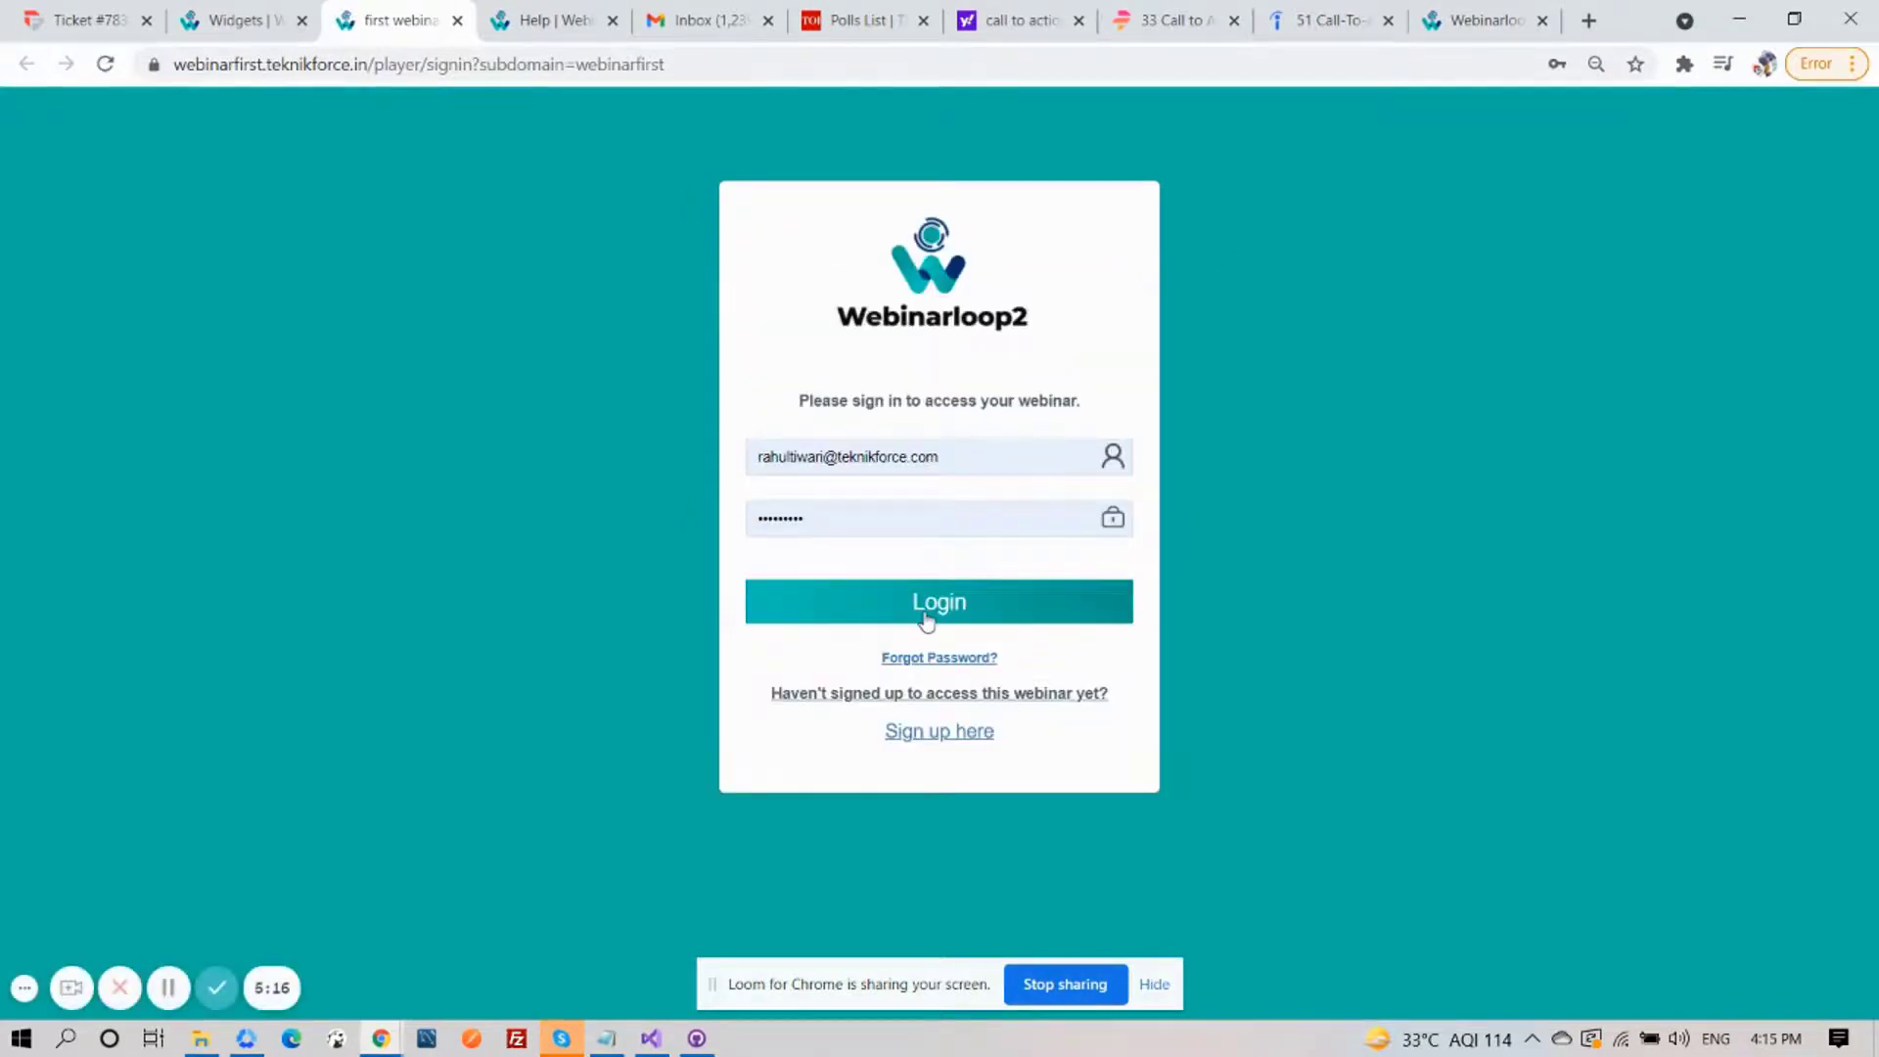
left_click(929, 619)
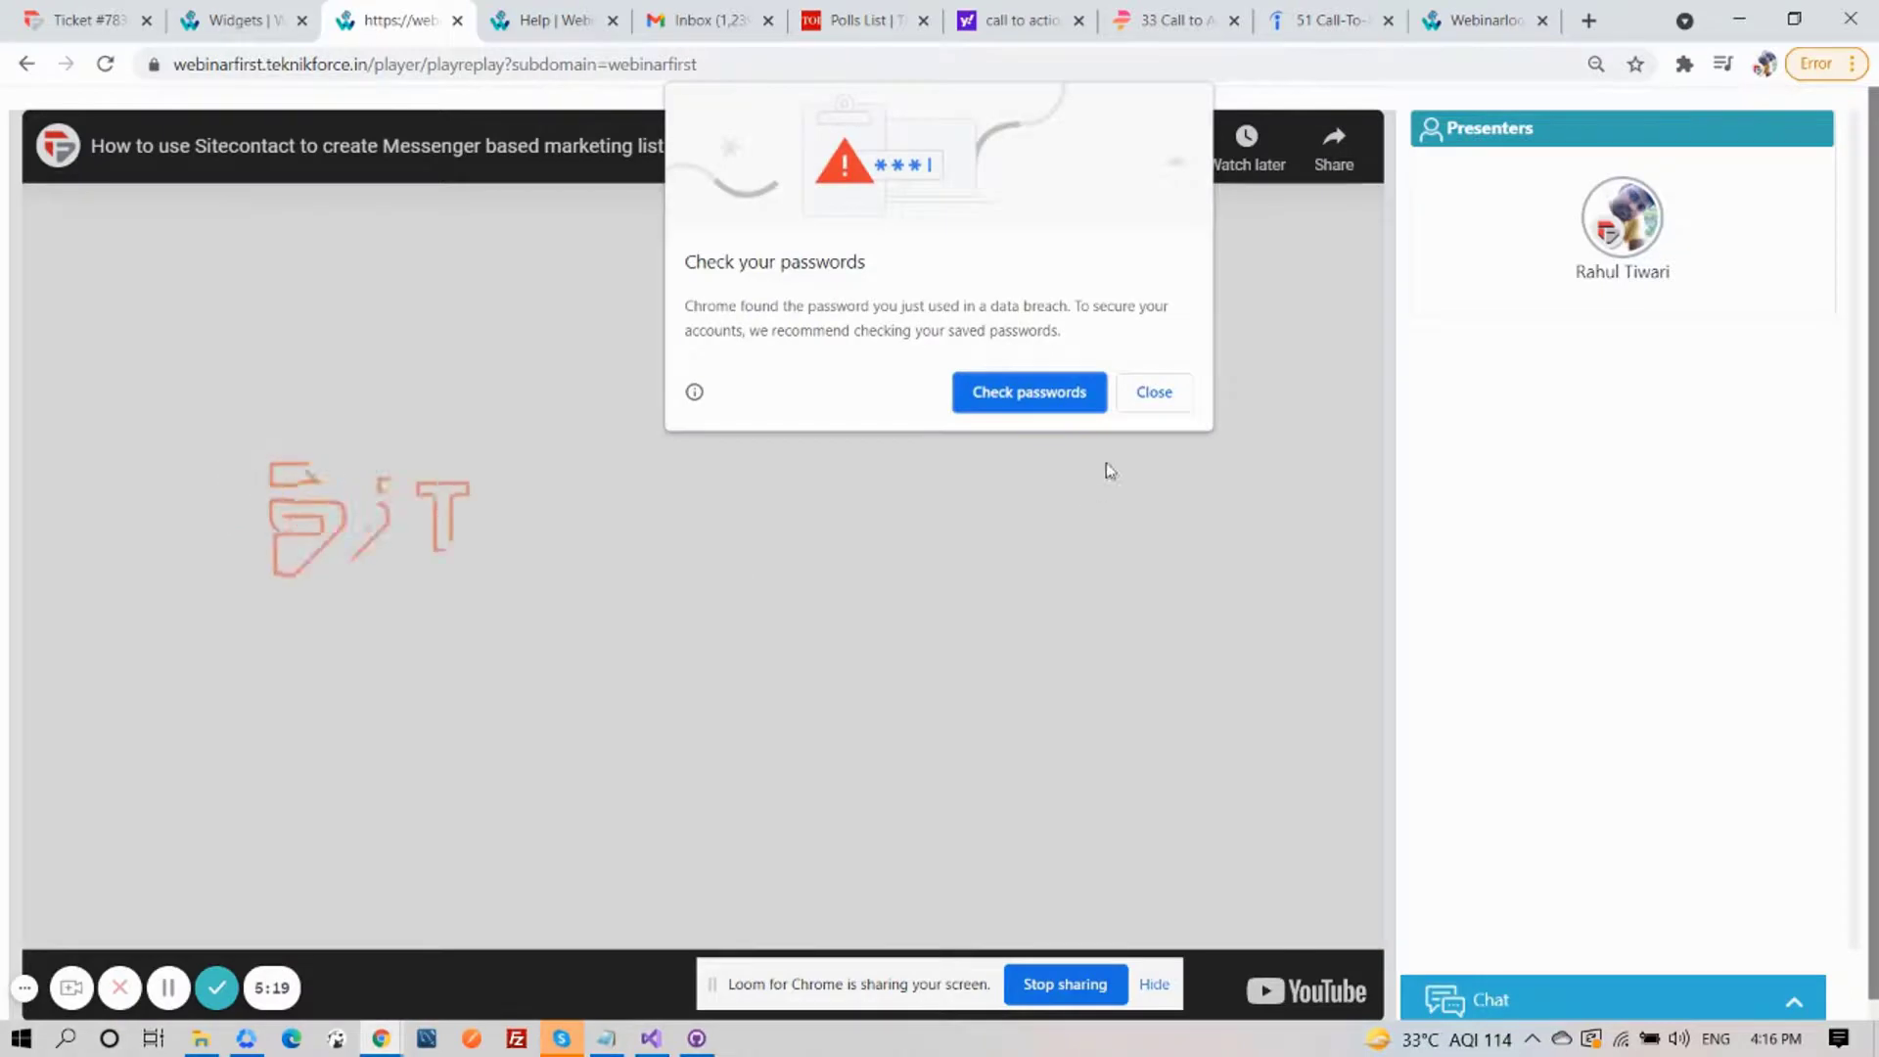
left_click(1156, 395)
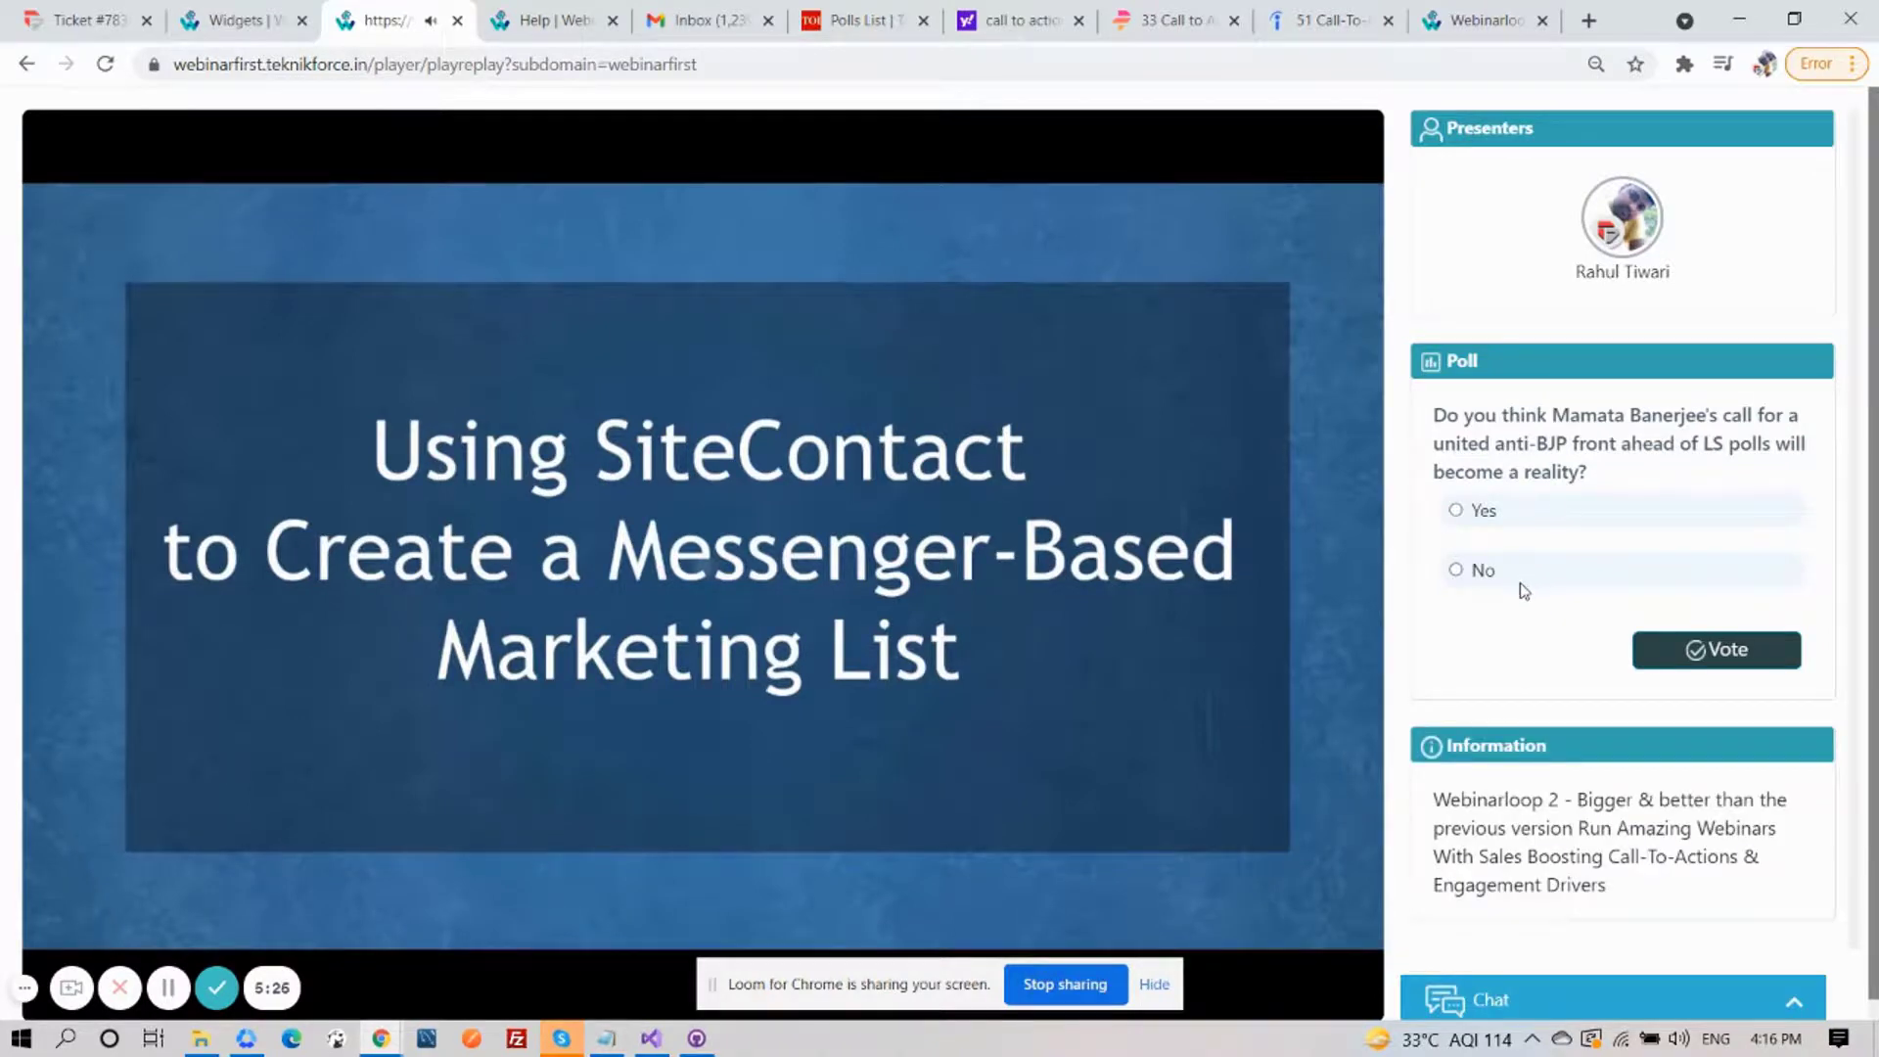
Examine the timed widgets beside the playing webinar video, from the poll down to the question widget
scroll(1522, 591, "down", 5)
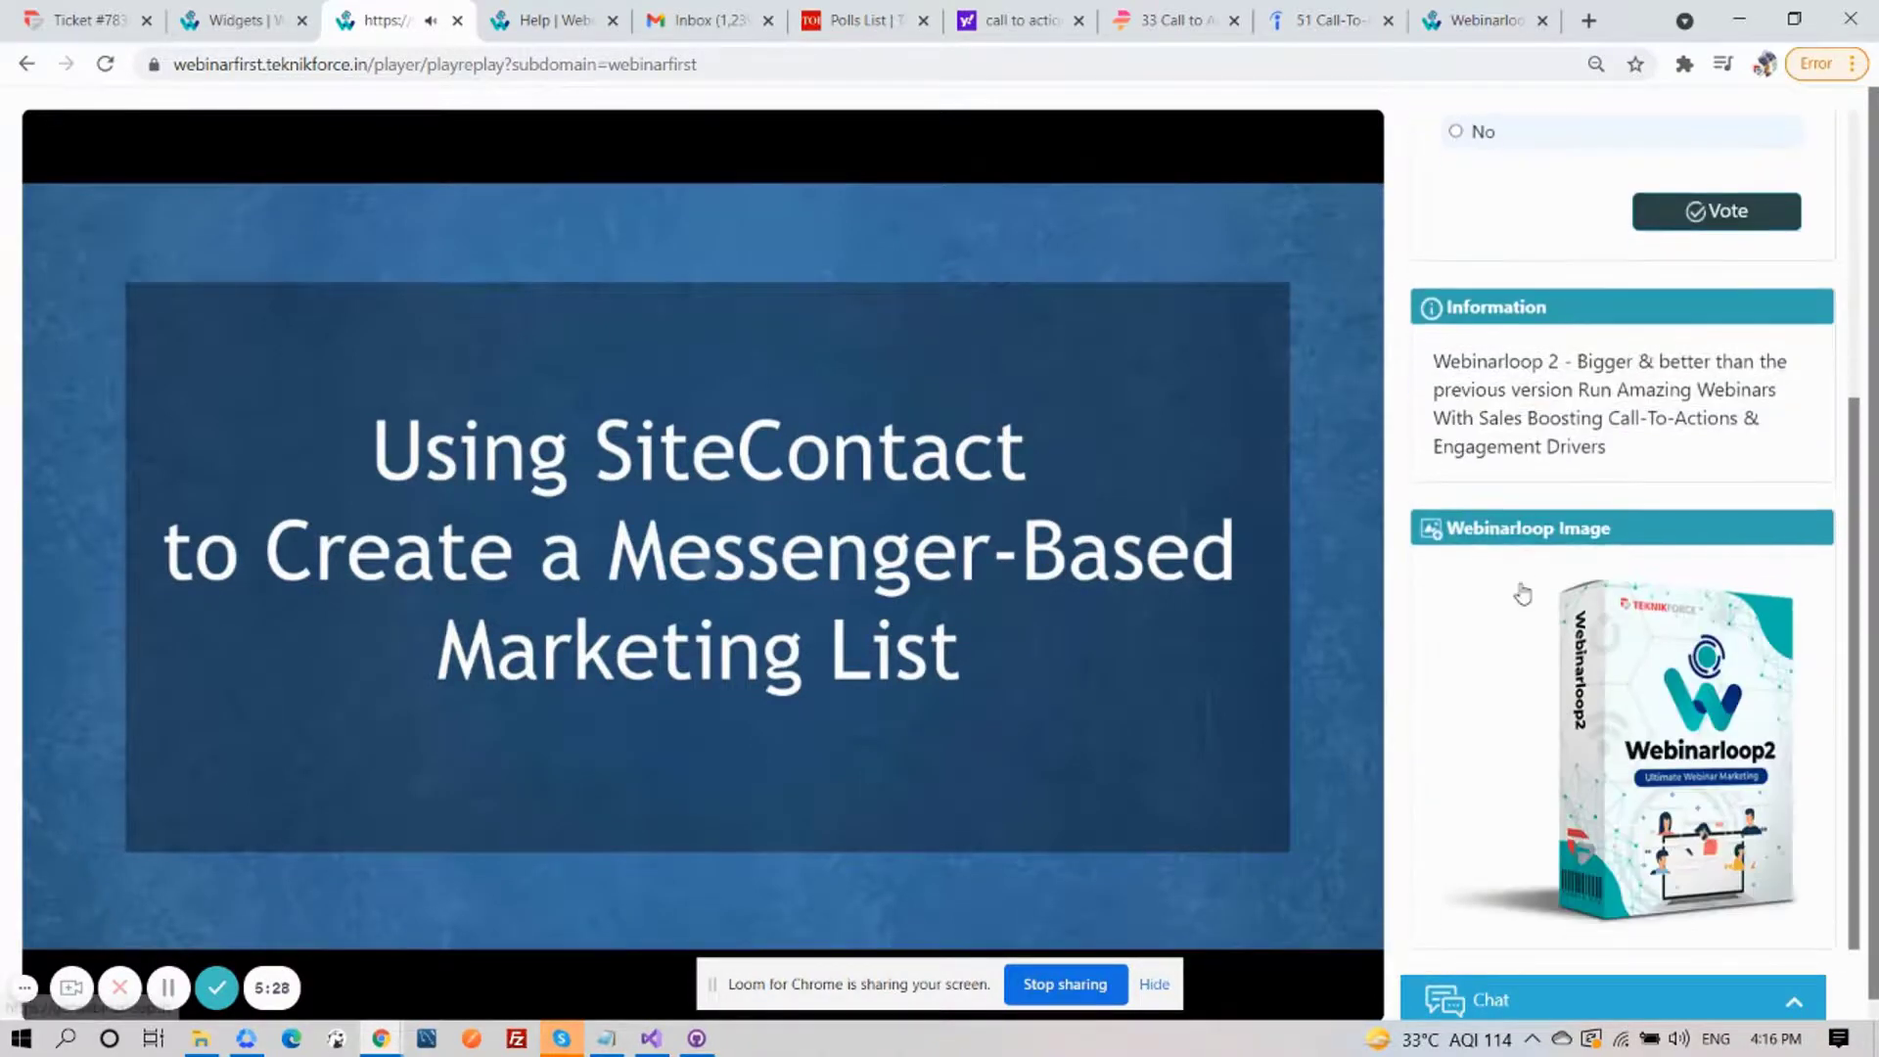
scroll(1523, 591, "down", 3)
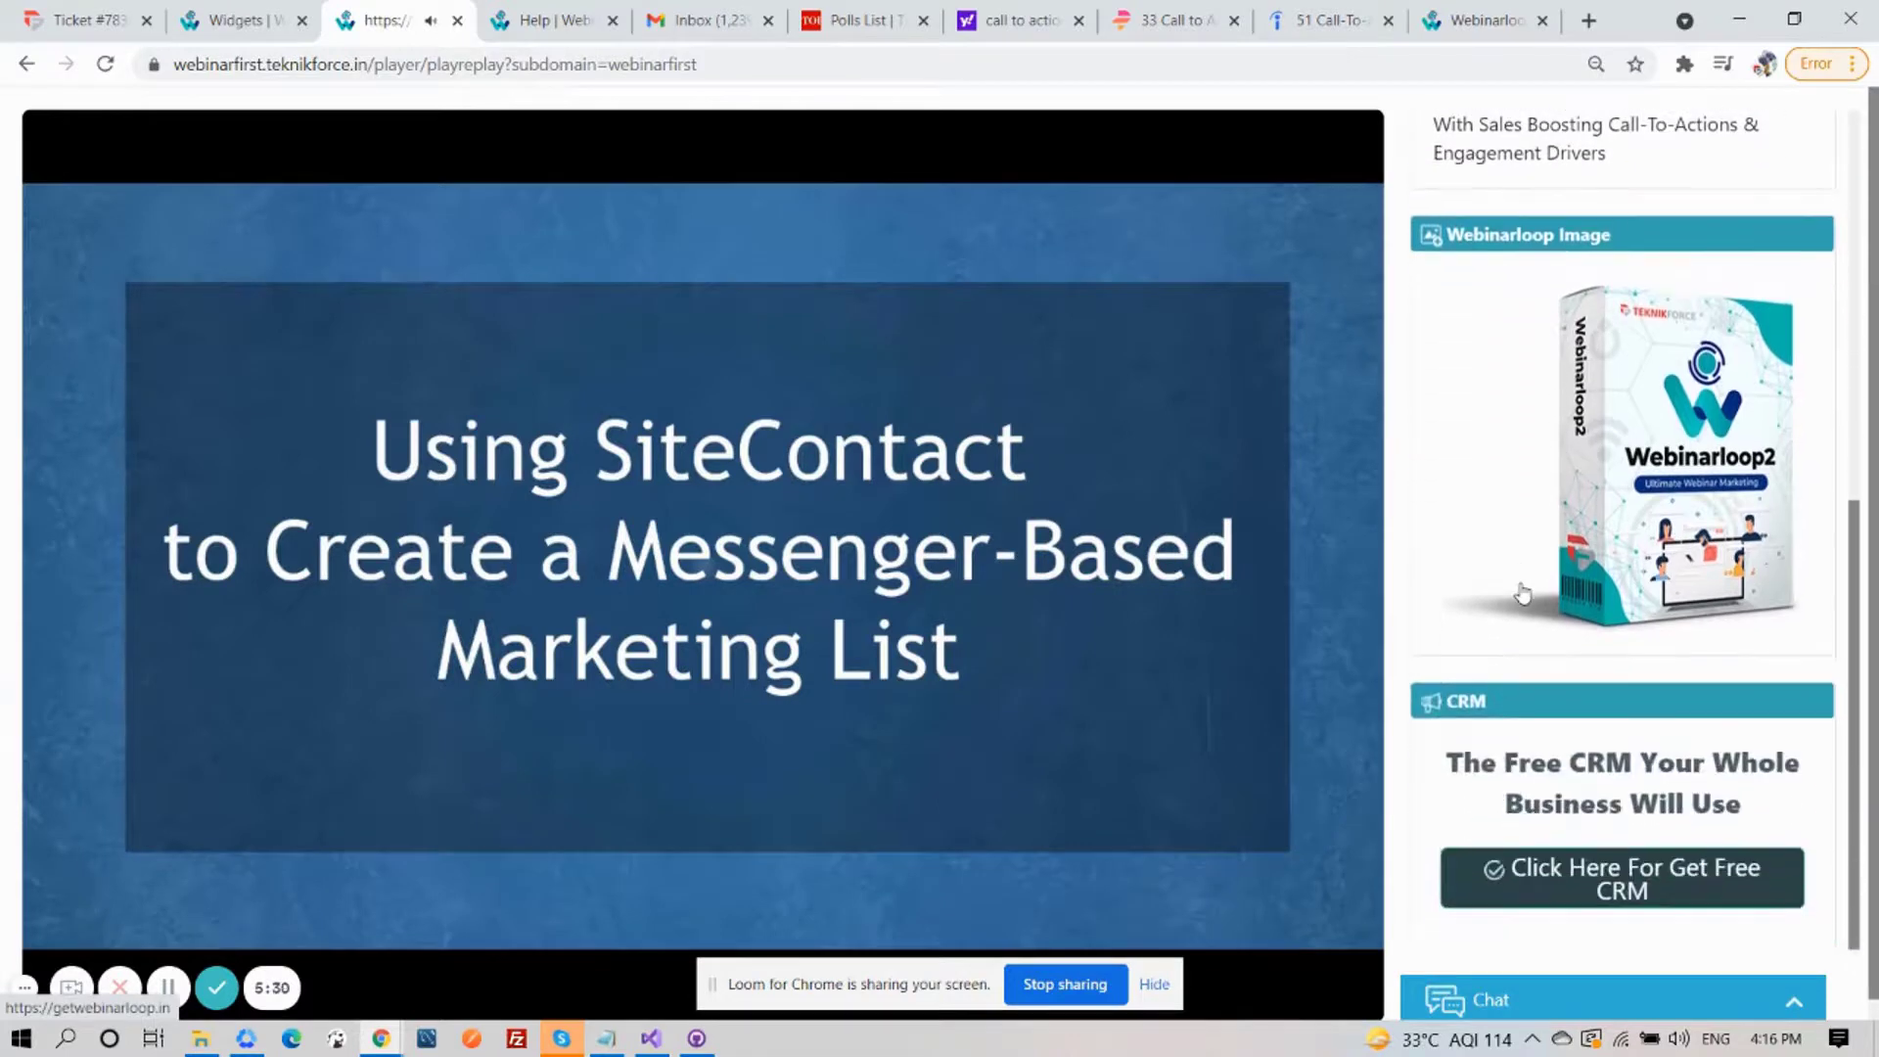
scroll(1606, 675, "down", 3)
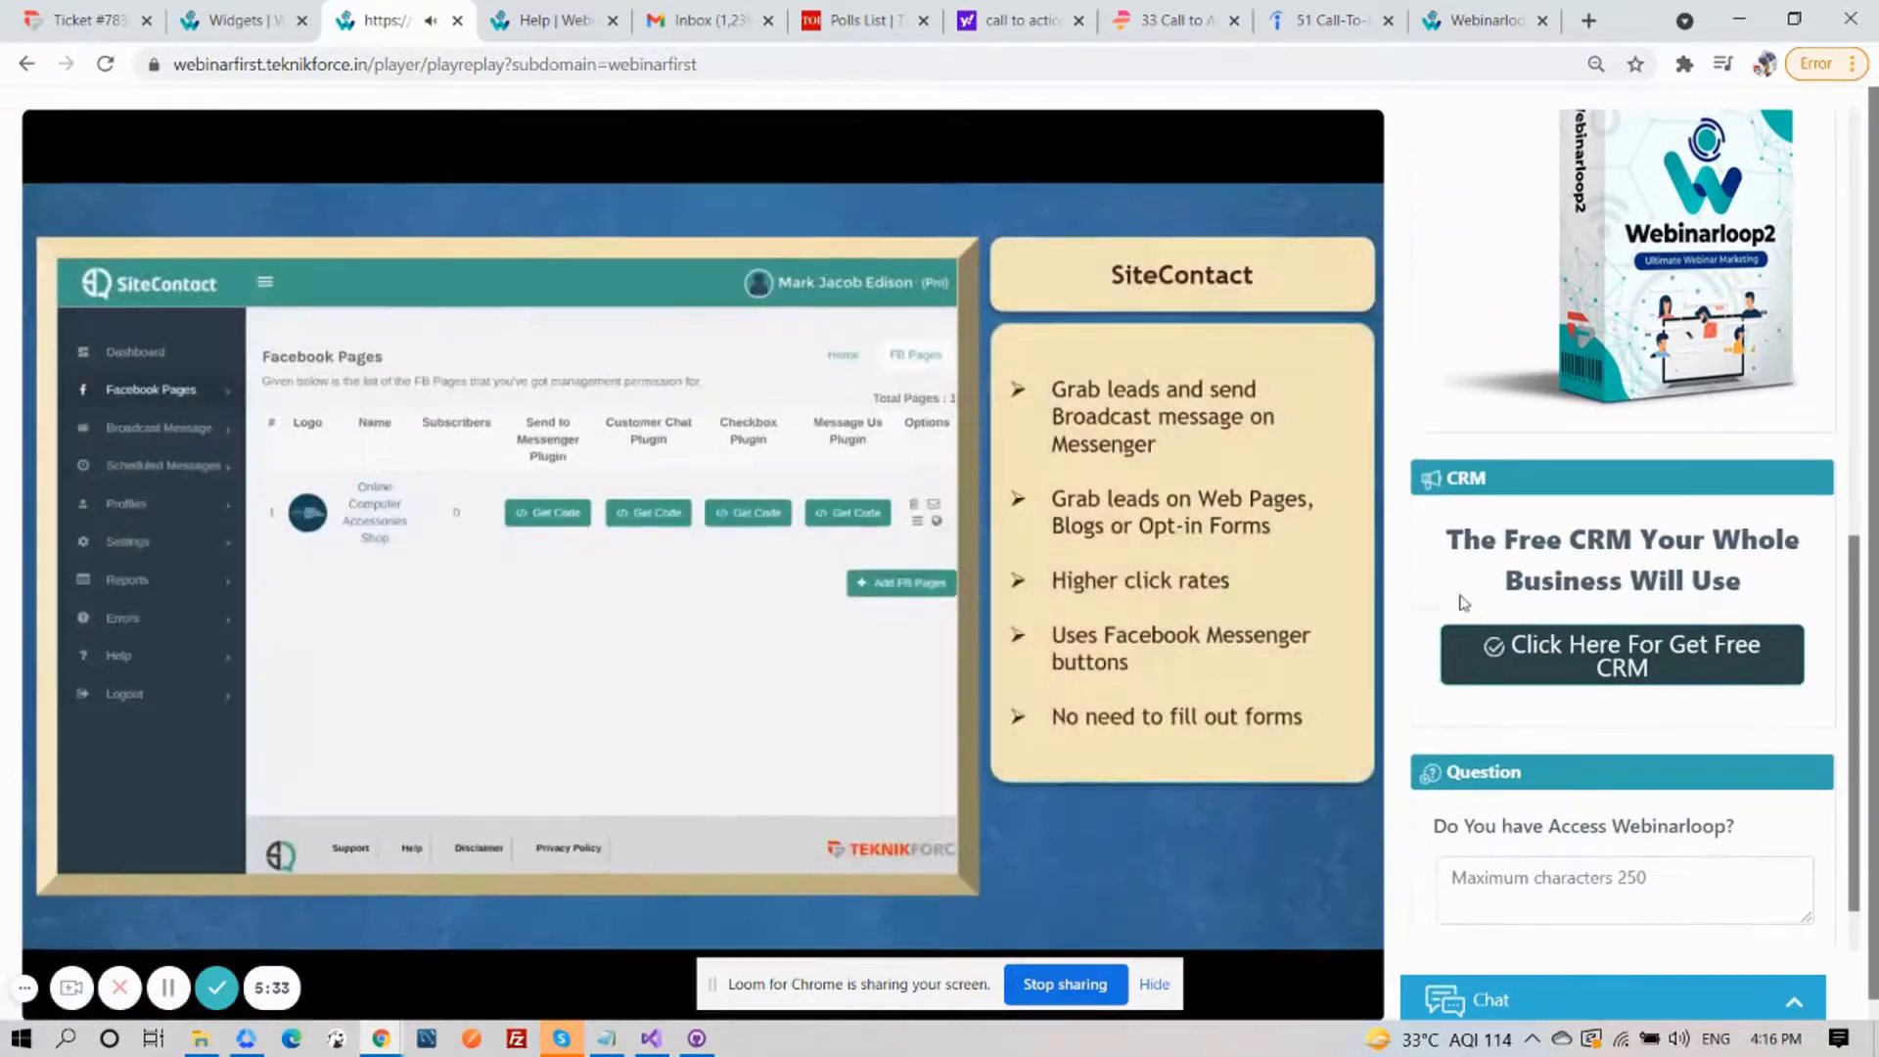